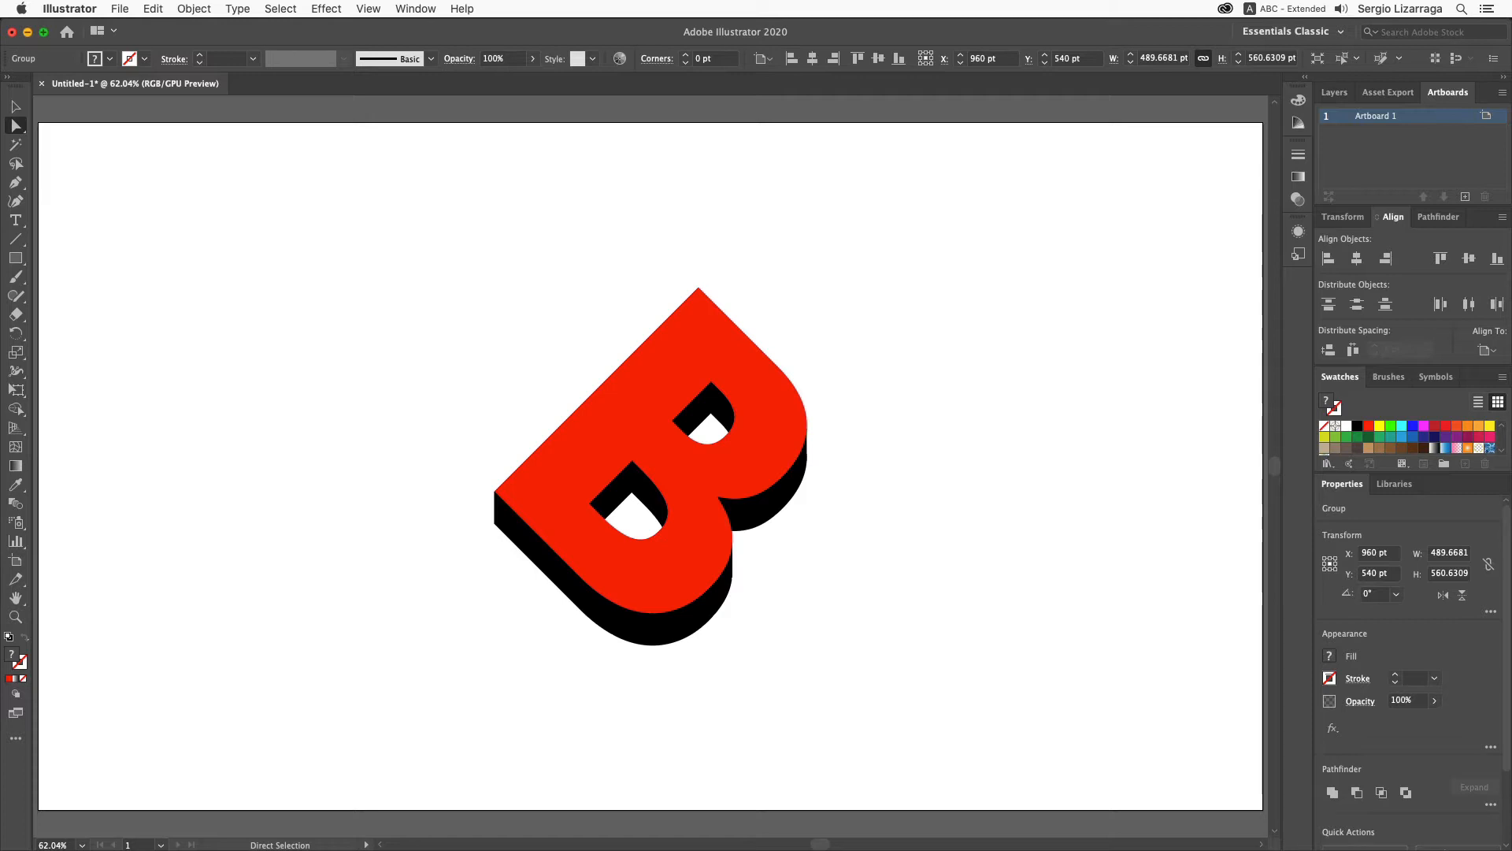
- Delete the red front face of the letter B and check the remaining black shadow shapes in outline view
left_click(1113, 628)
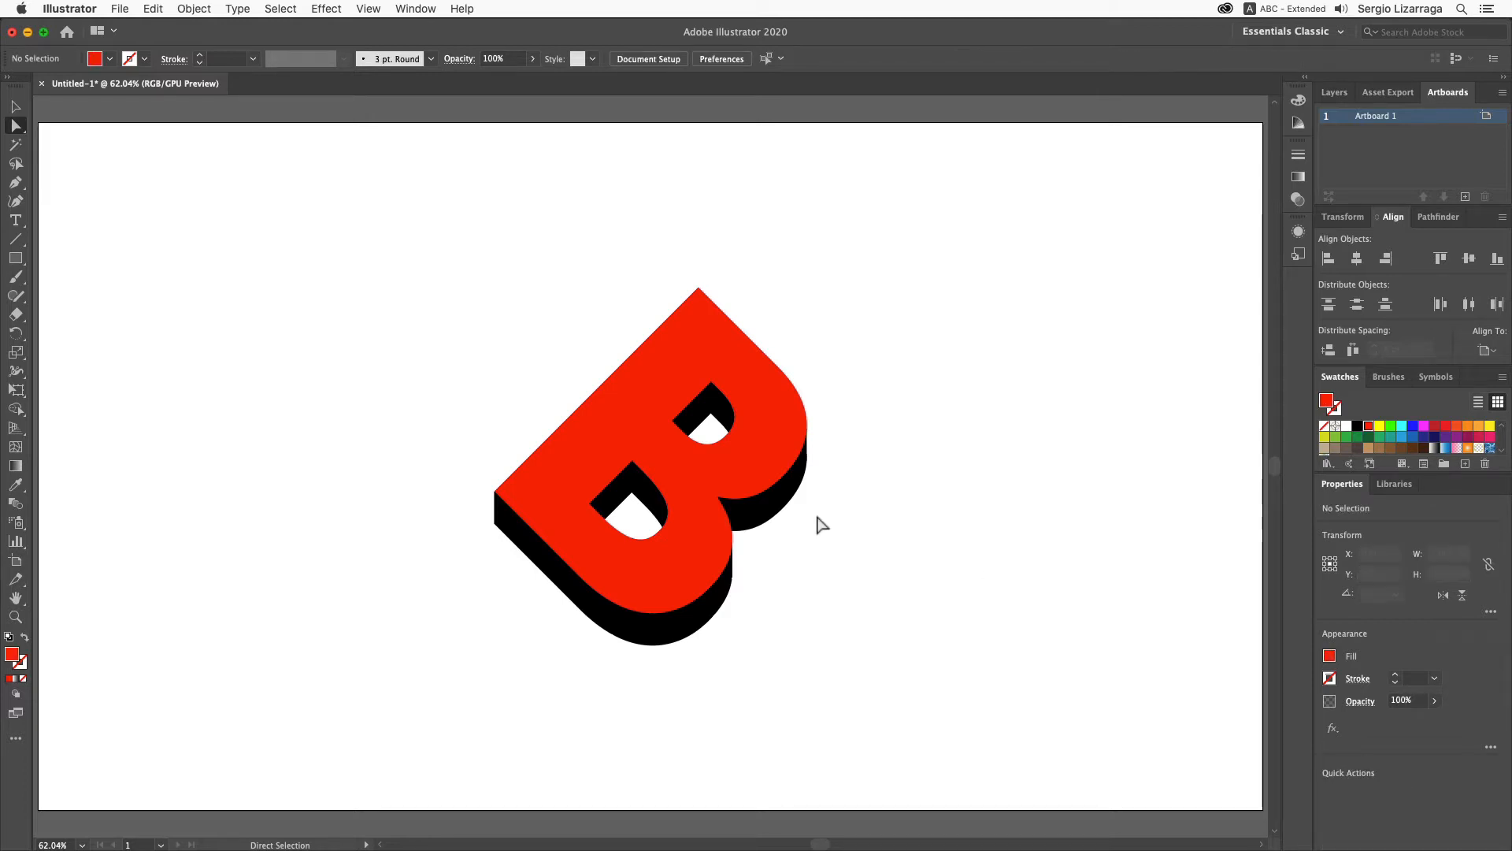
left_click(696, 500)
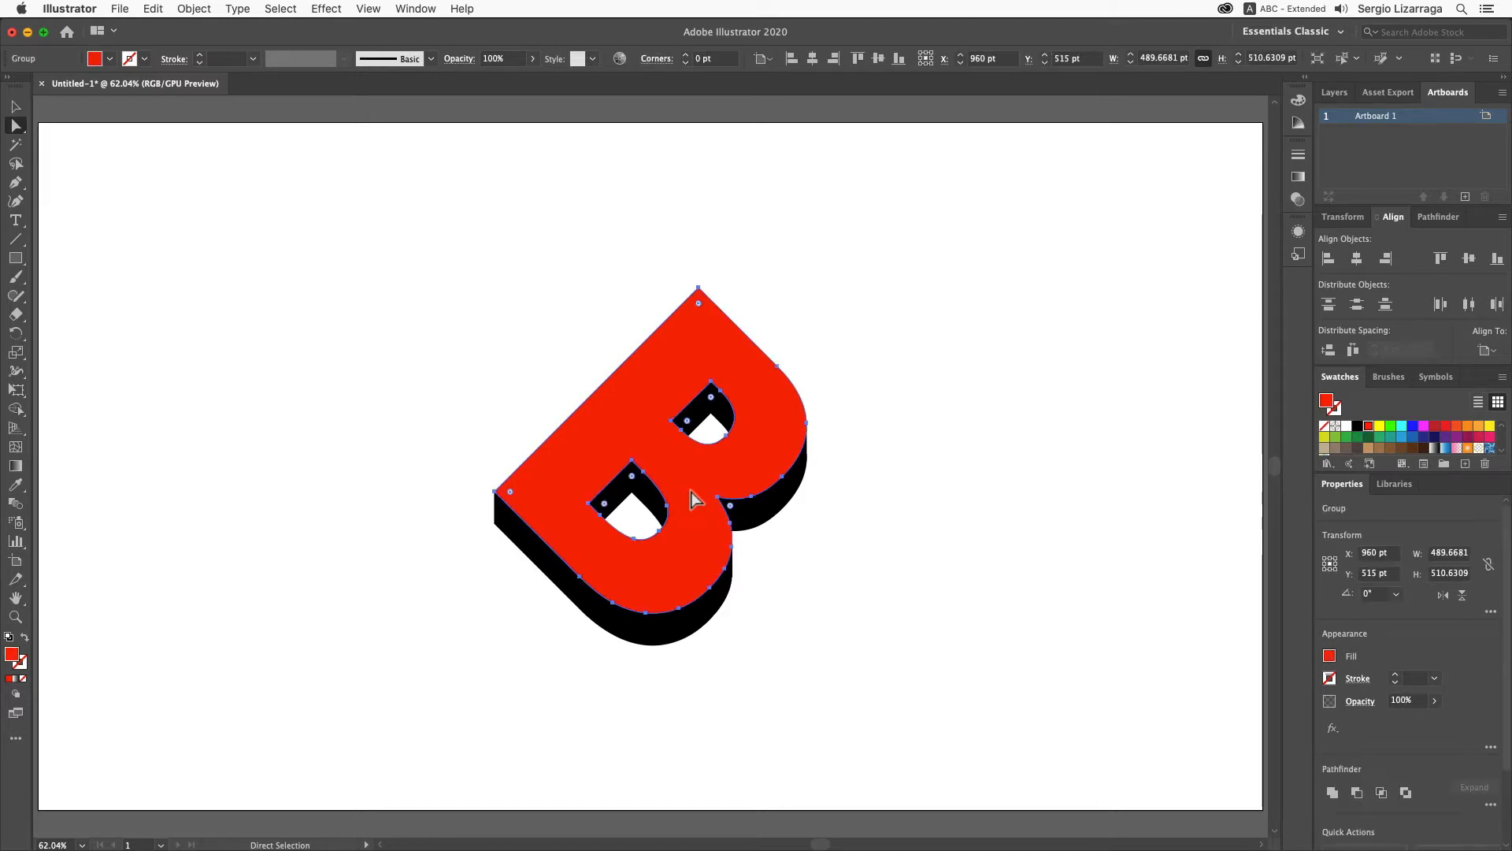
key("Delete")
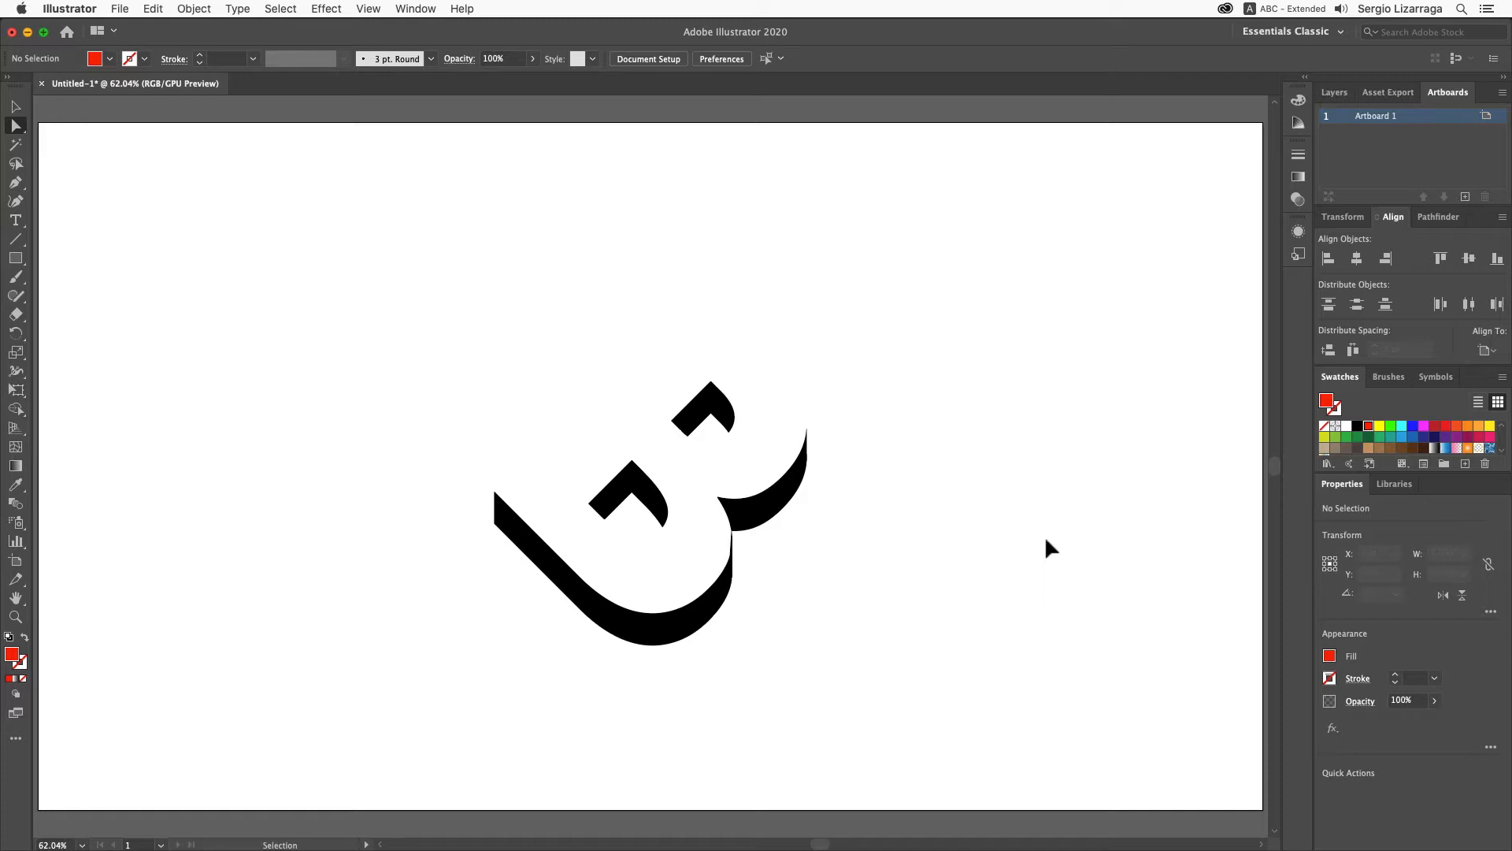
key("super+y")
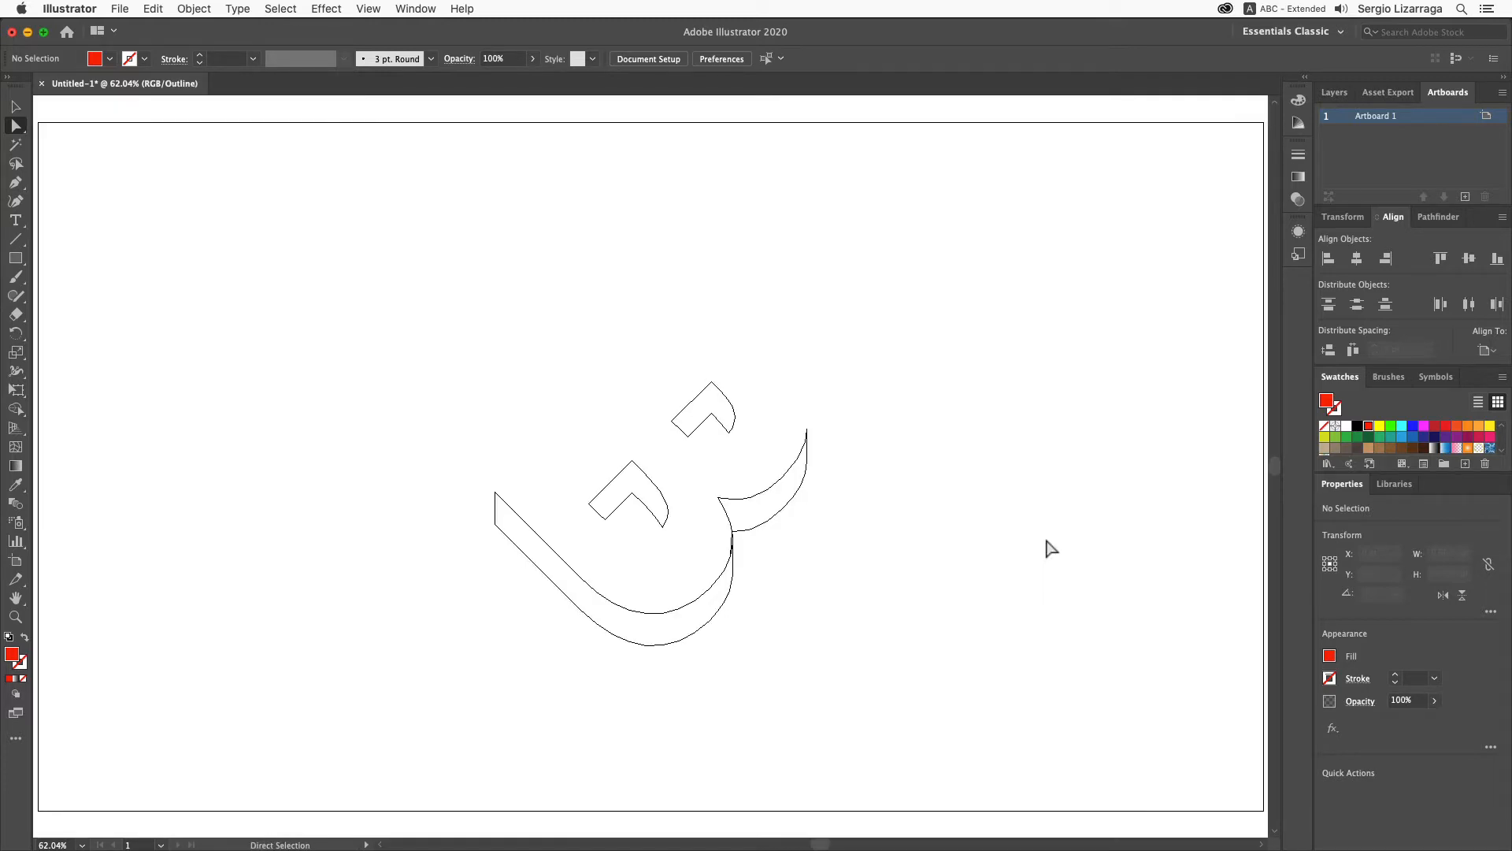
key("super+y")
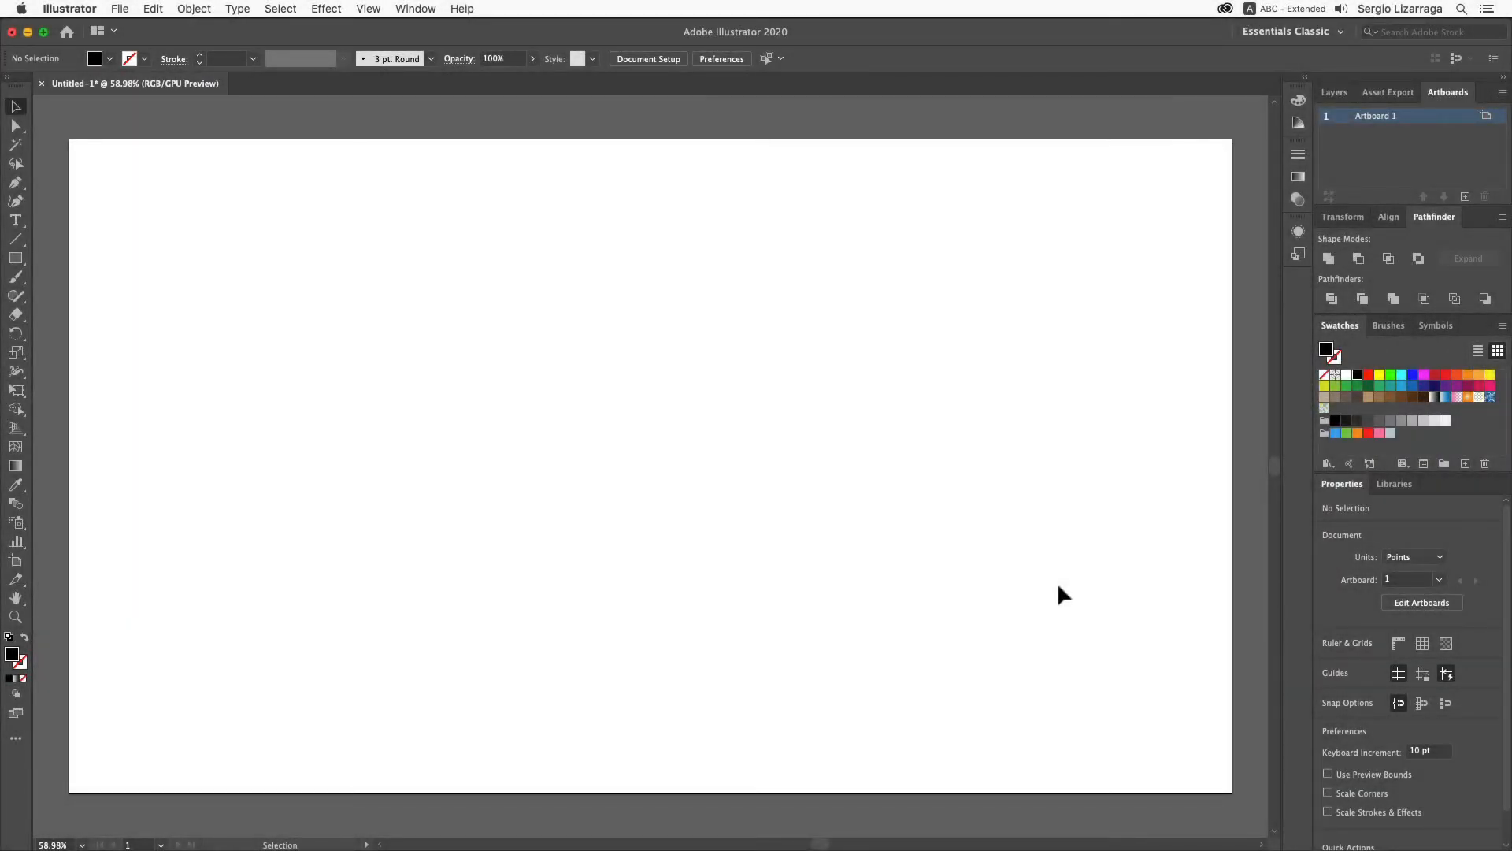
- Add the letter B as black Futura Bold 600 pt text on the empty artboard
left_click(15, 220)
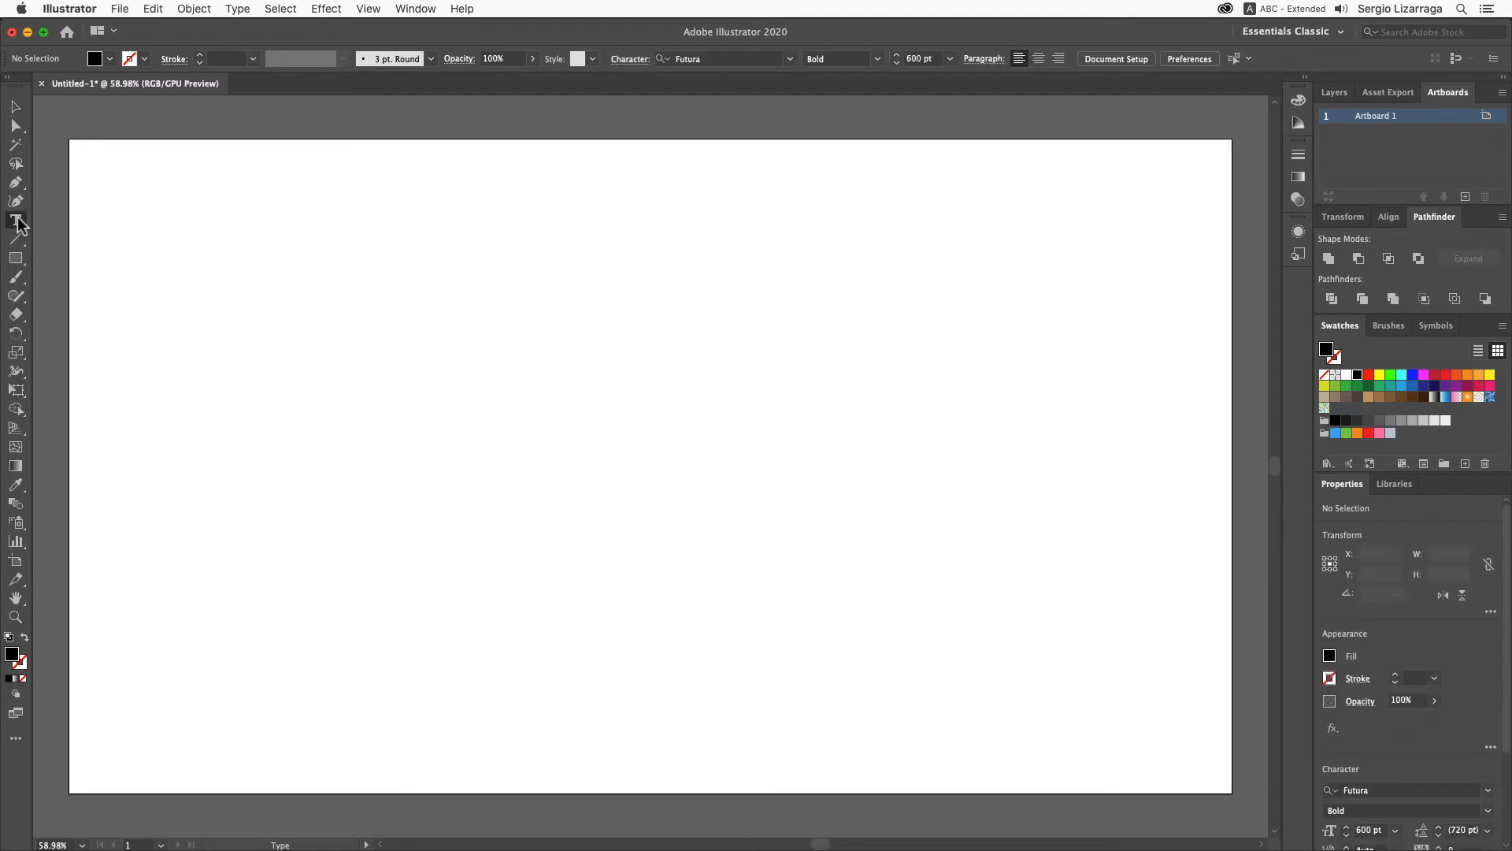
left_click(587, 490)
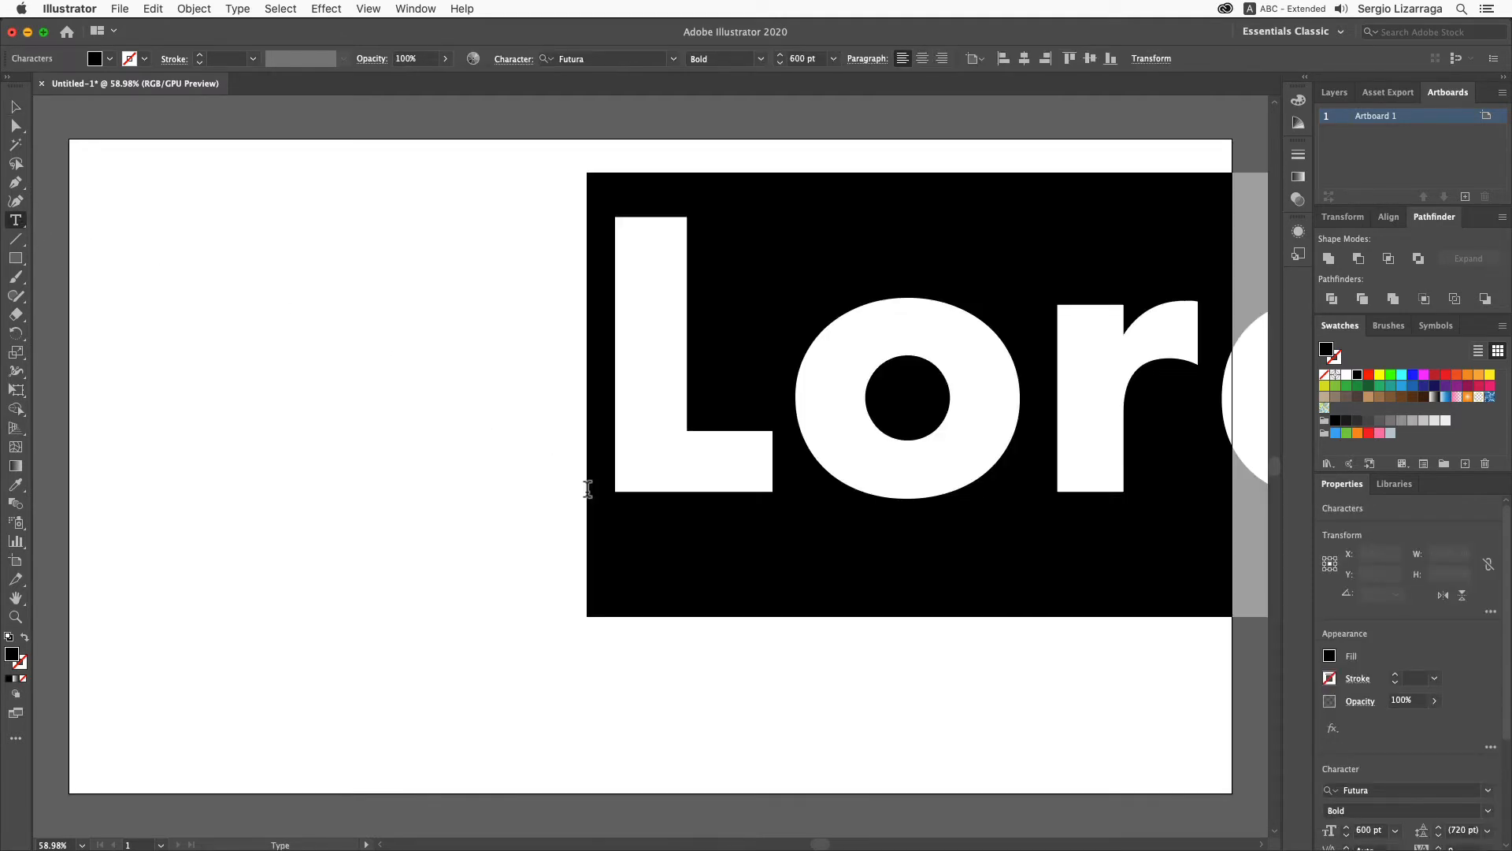
type("B")
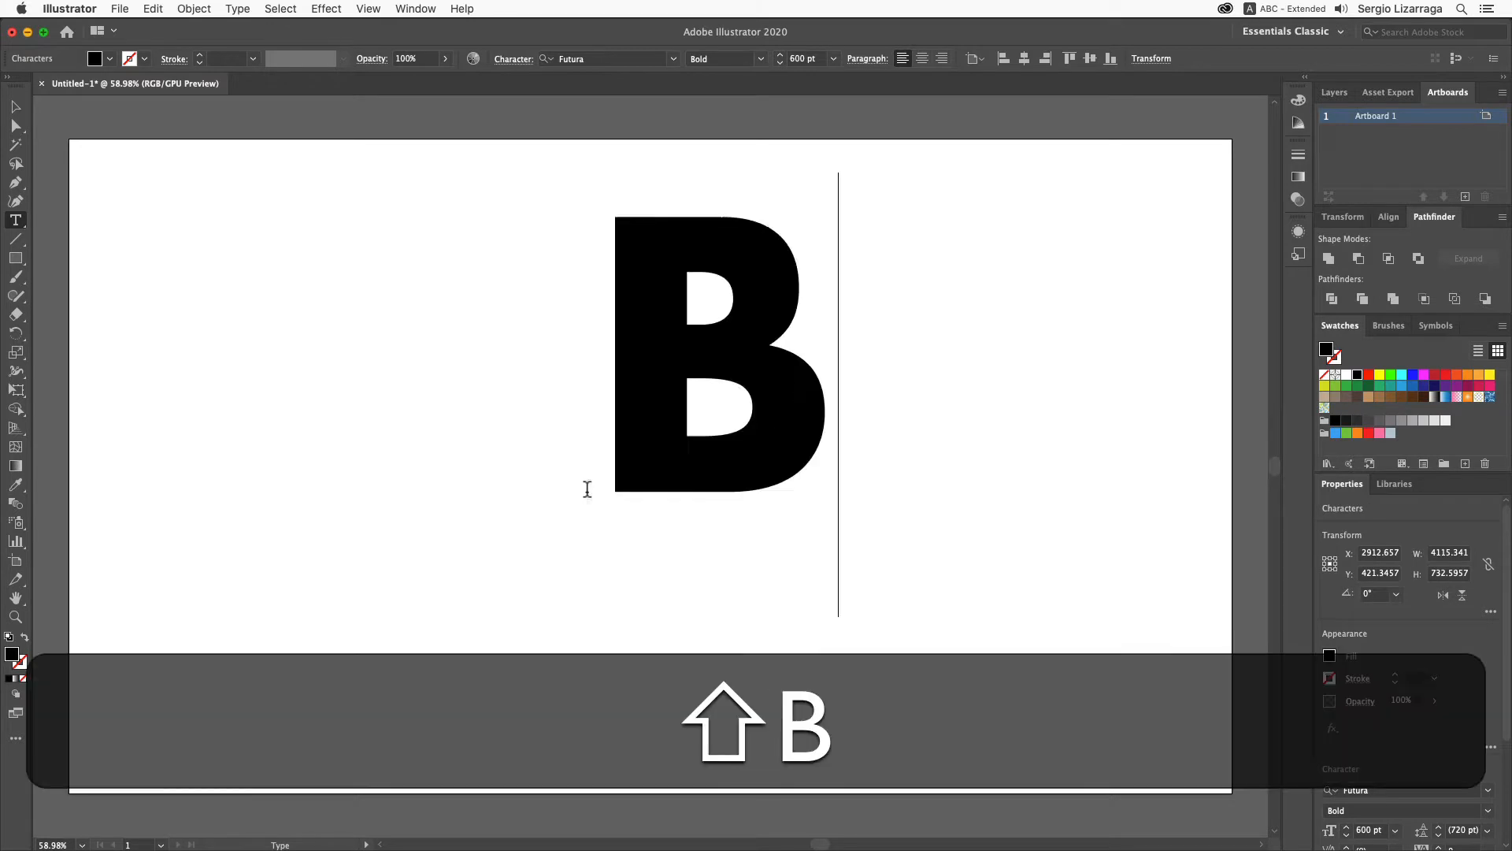
left_click(15, 106)
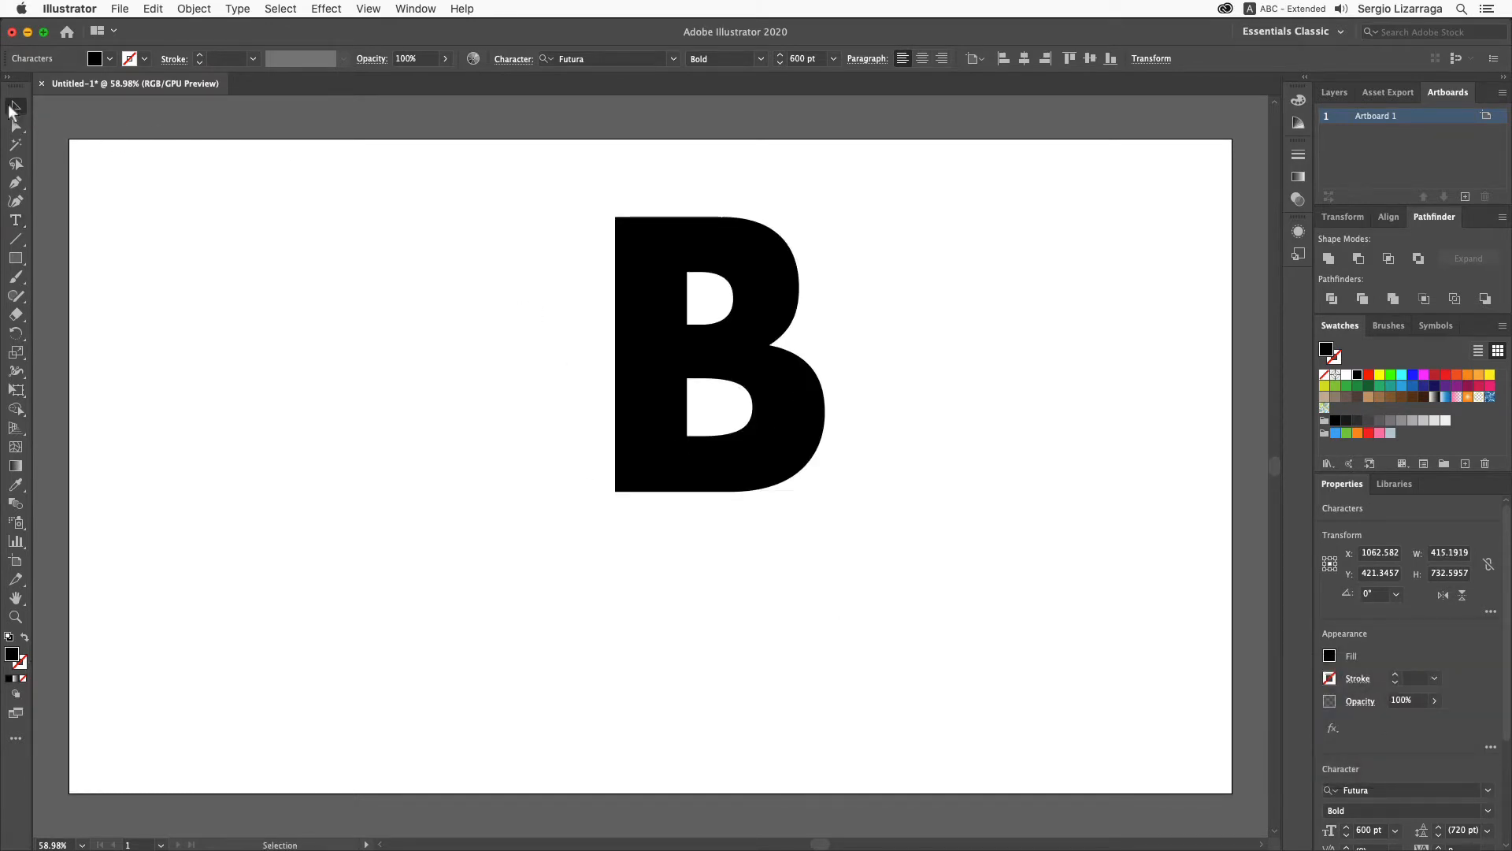
- Reposition the text letter and center it horizontally and vertically on the artboard
left_click_drag(653, 443, 637, 477)
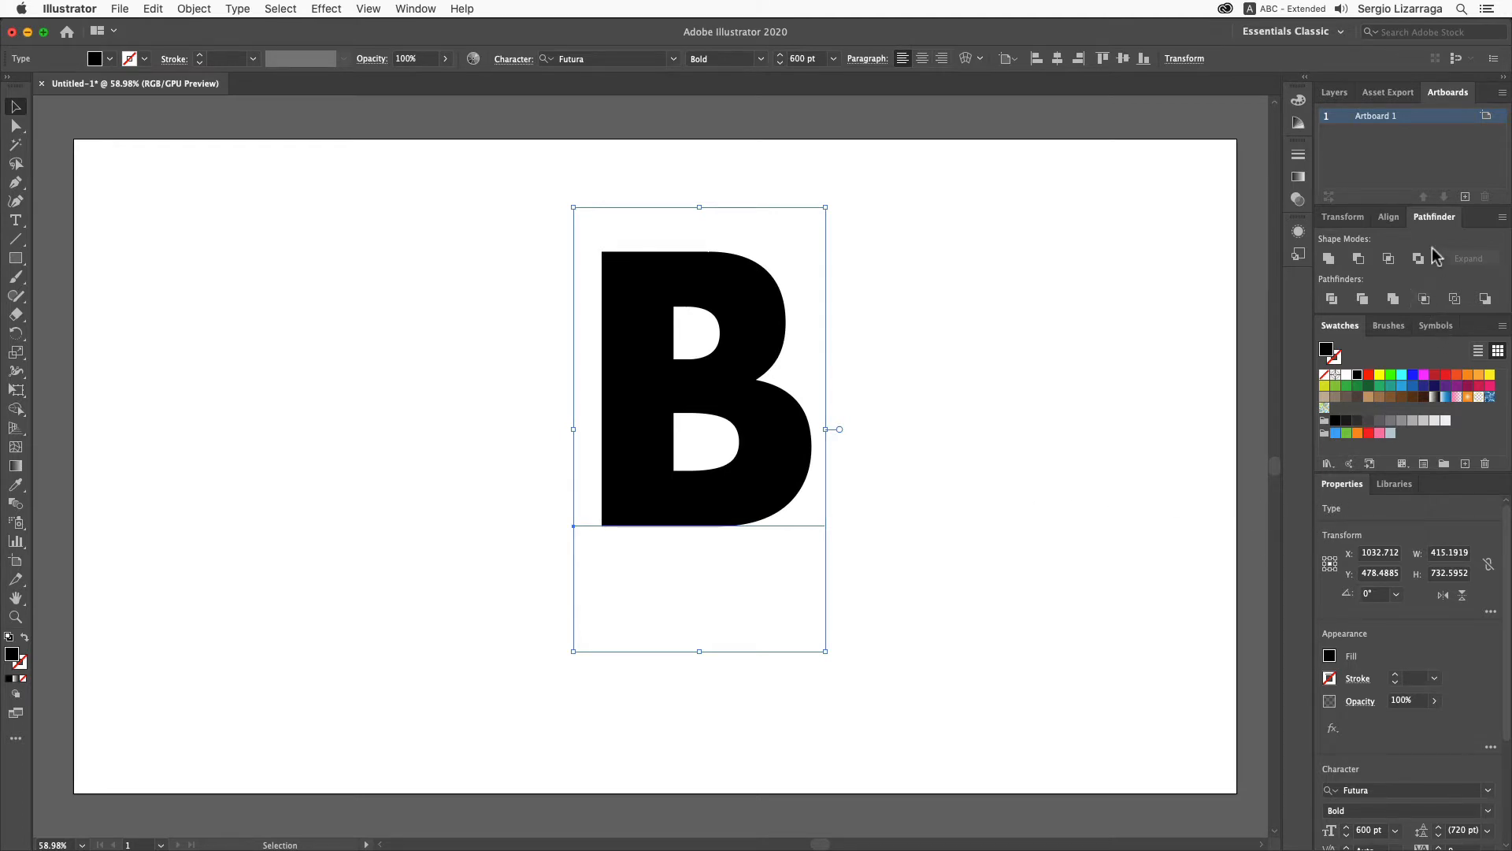
left_click(1390, 221)
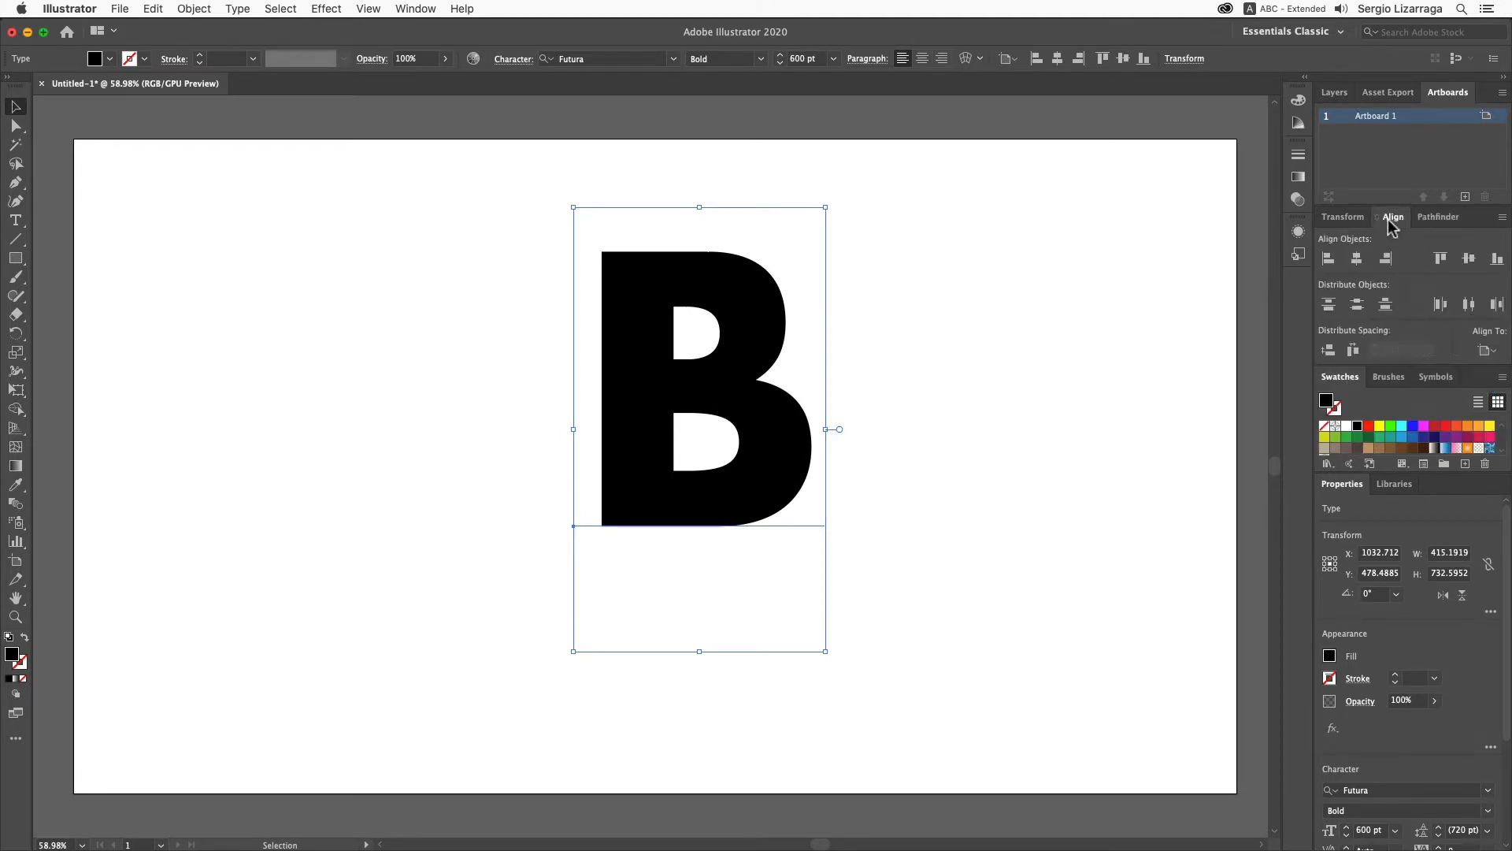
left_click(1357, 258)
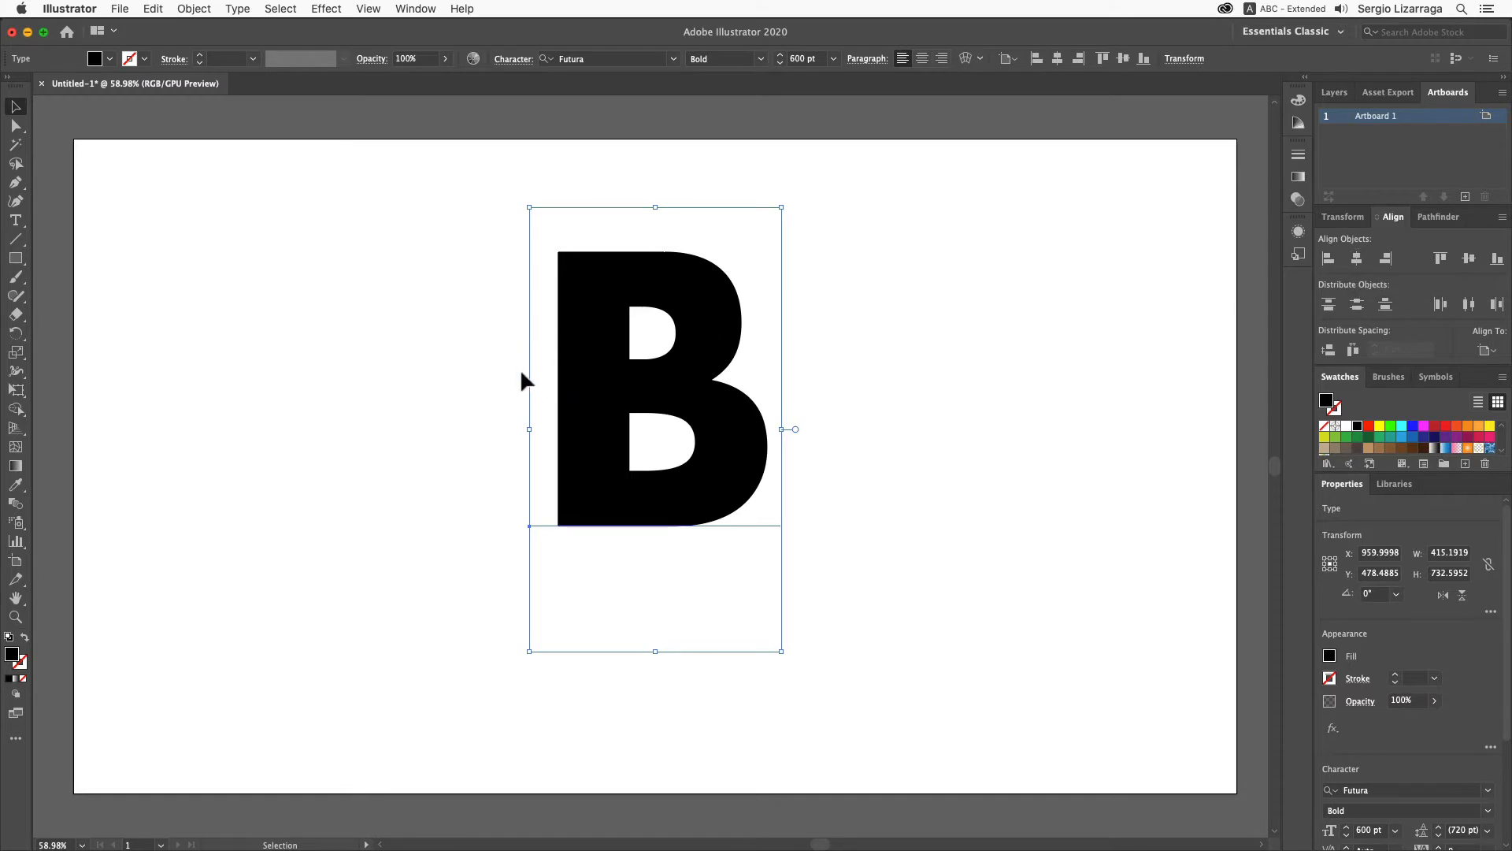
left_click(1468, 260)
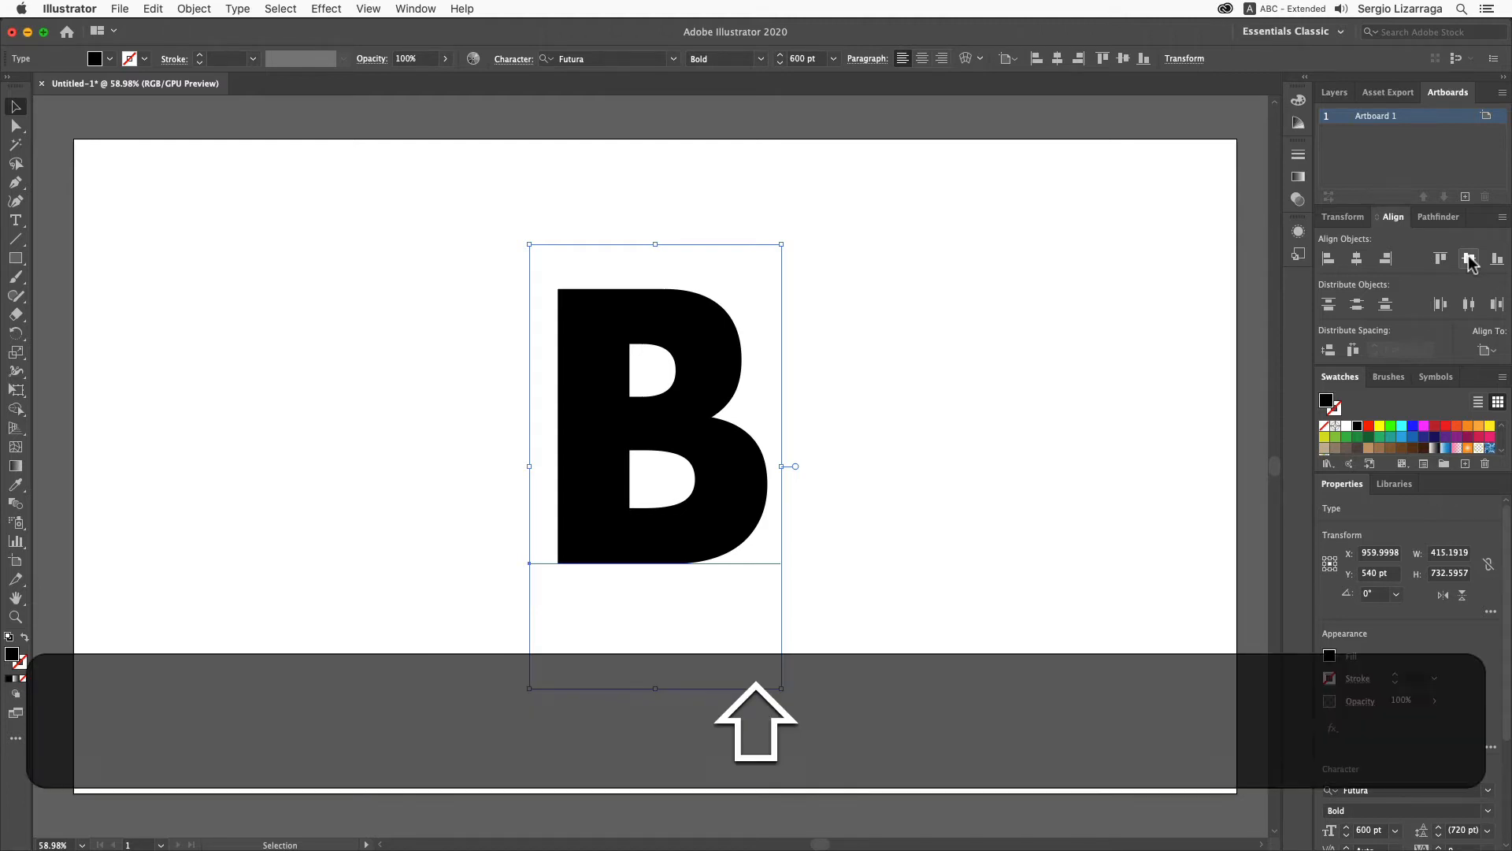
- Convert the letter B to outlines and center the resulting shape on the artboard both horizontally and vertically
key("shift+super+o")
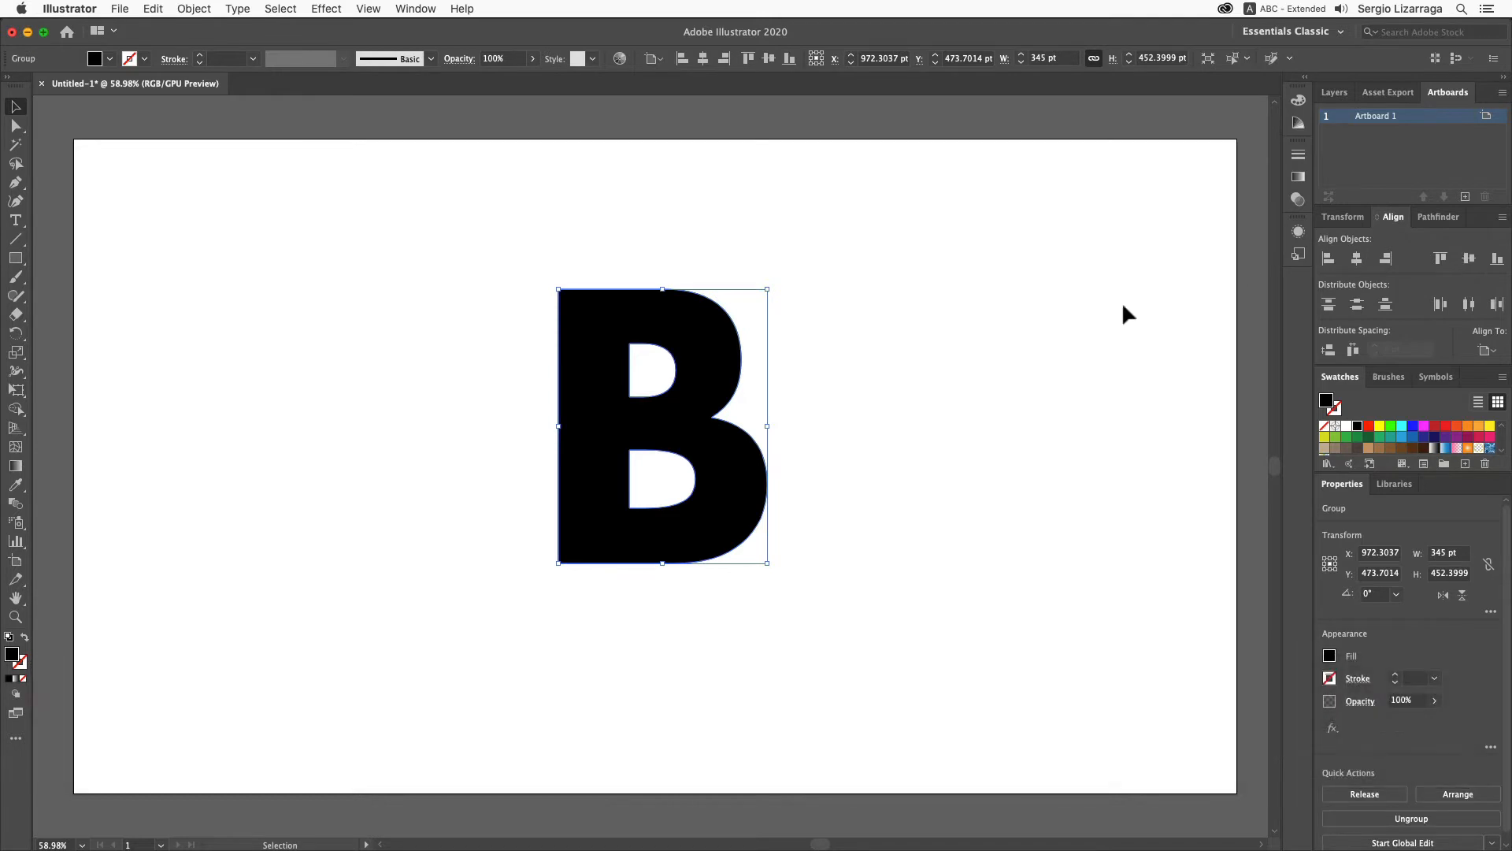
left_click(1356, 260)
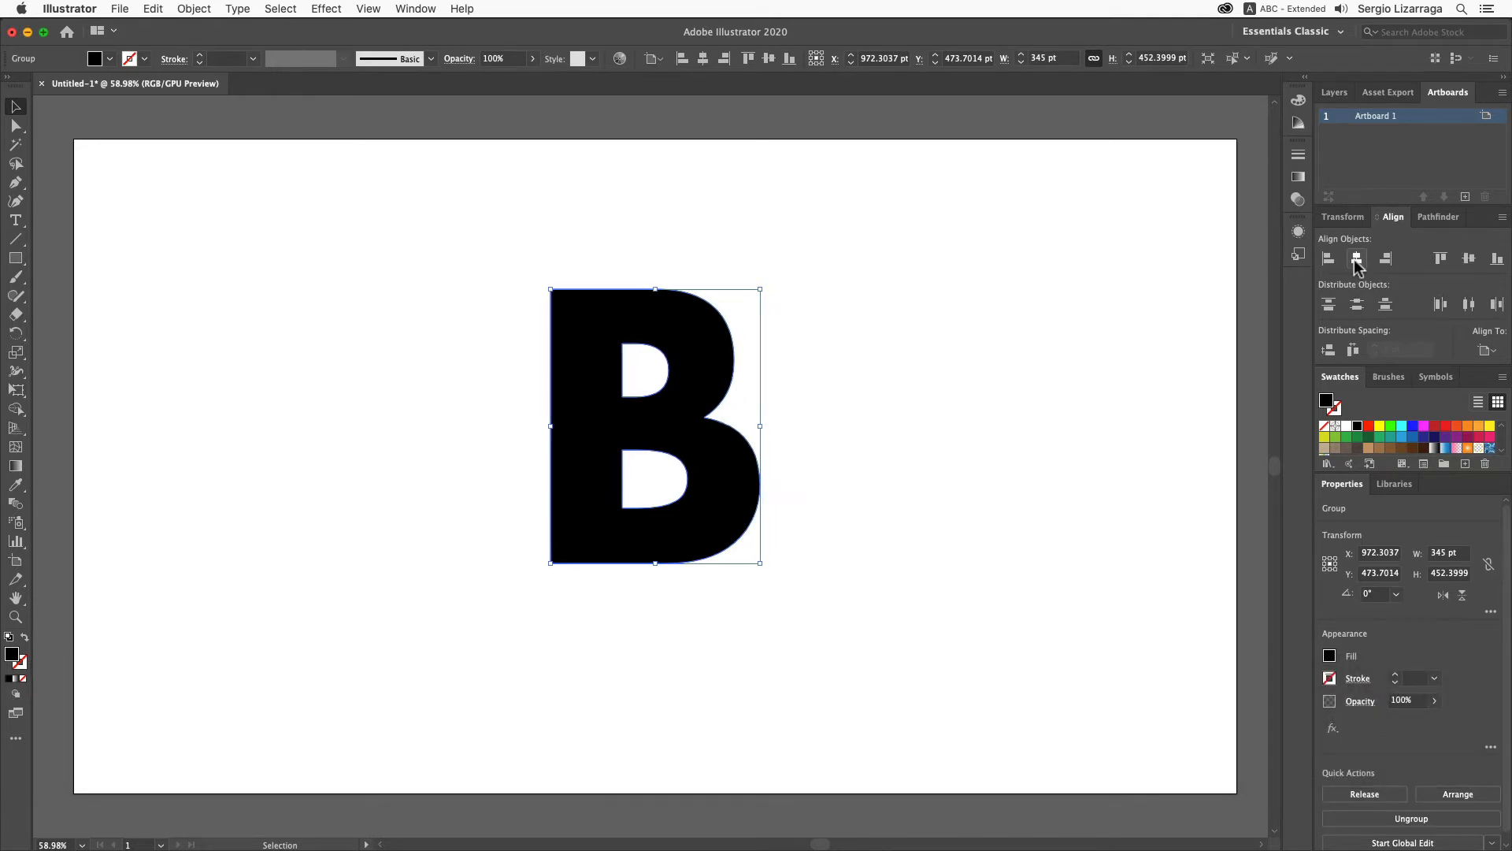
left_click(1469, 260)
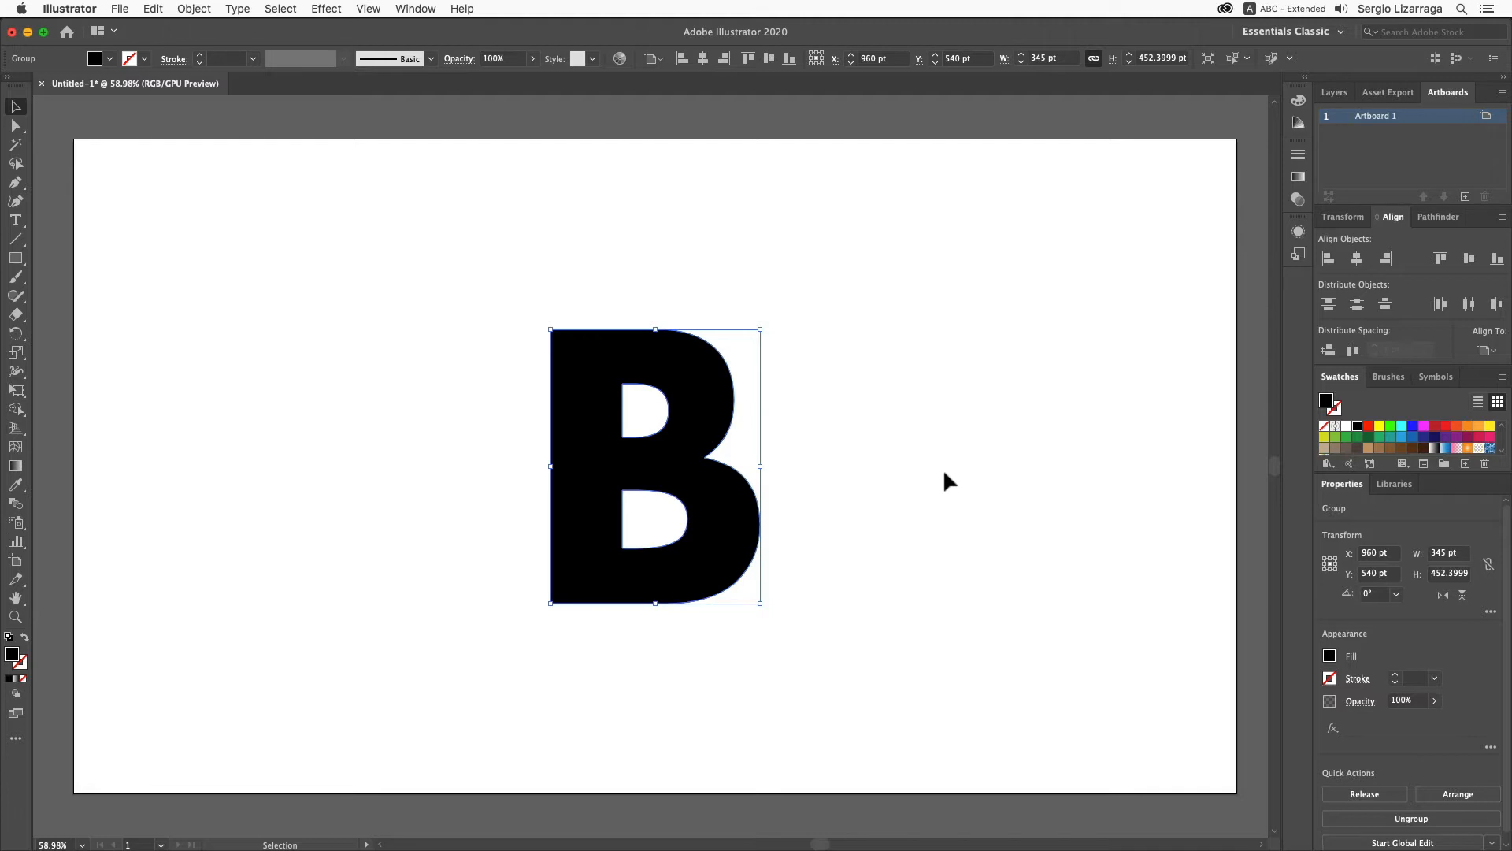
- Rotate the outlined letter B by -45°
double_click(17, 334)
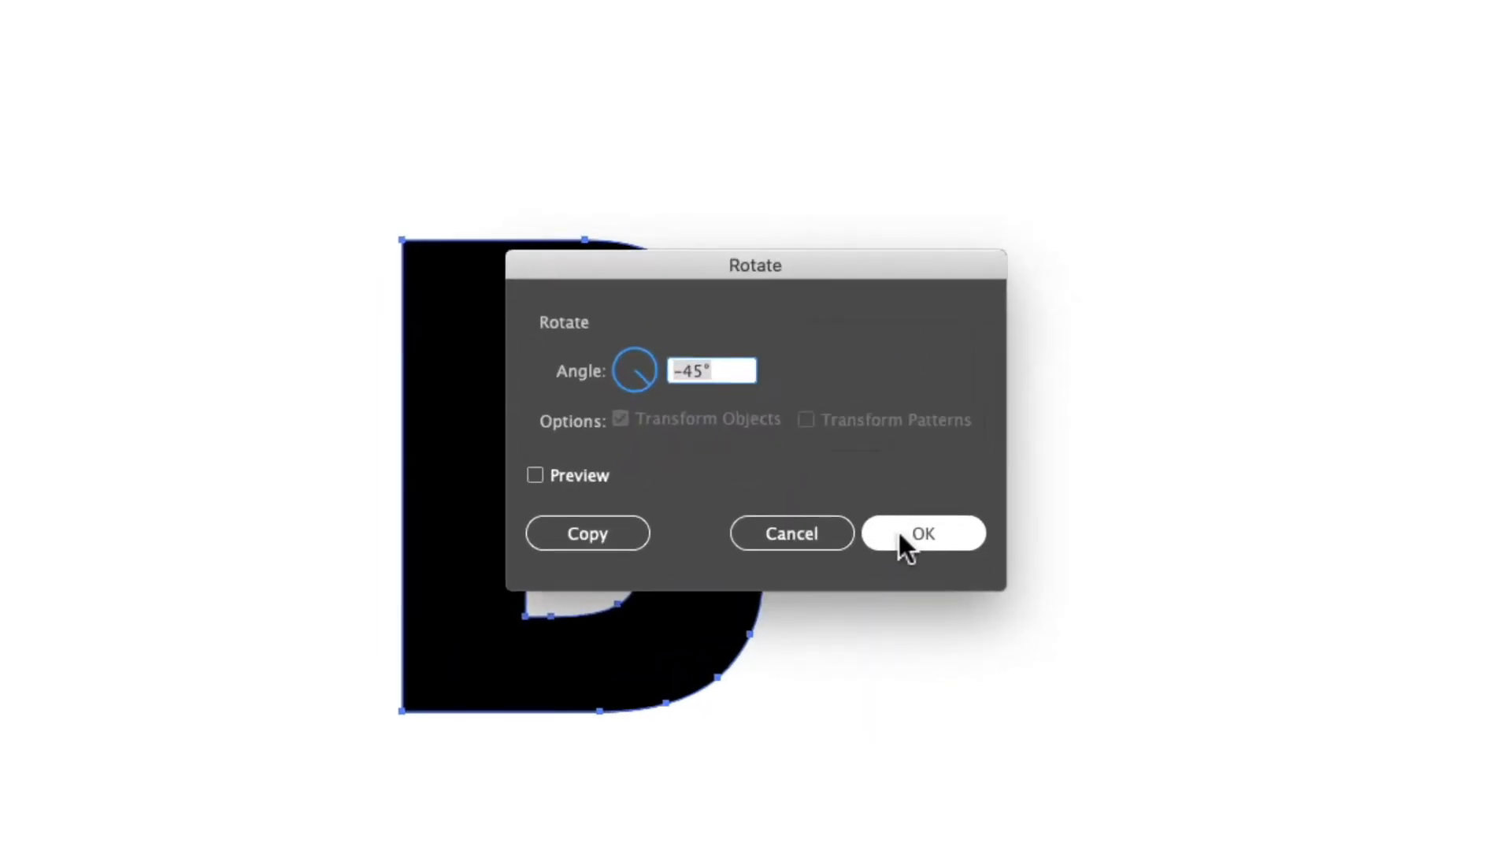
left_click(906, 542)
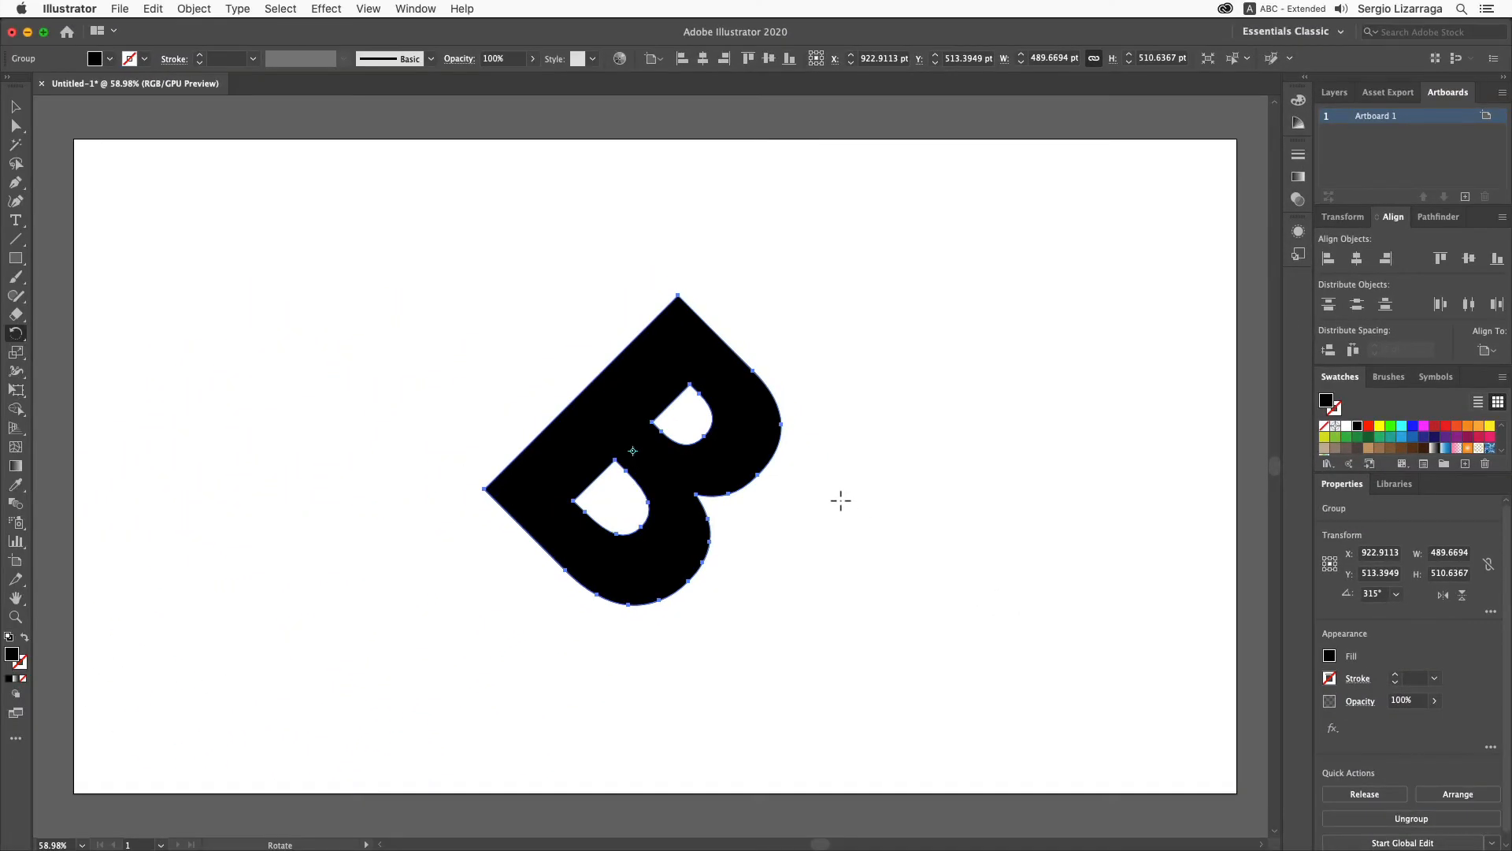
- Configure a Move of the rotated letter with 0 pt horizontal and 50 pt vertical offset, and preview it
left_click(15, 108)
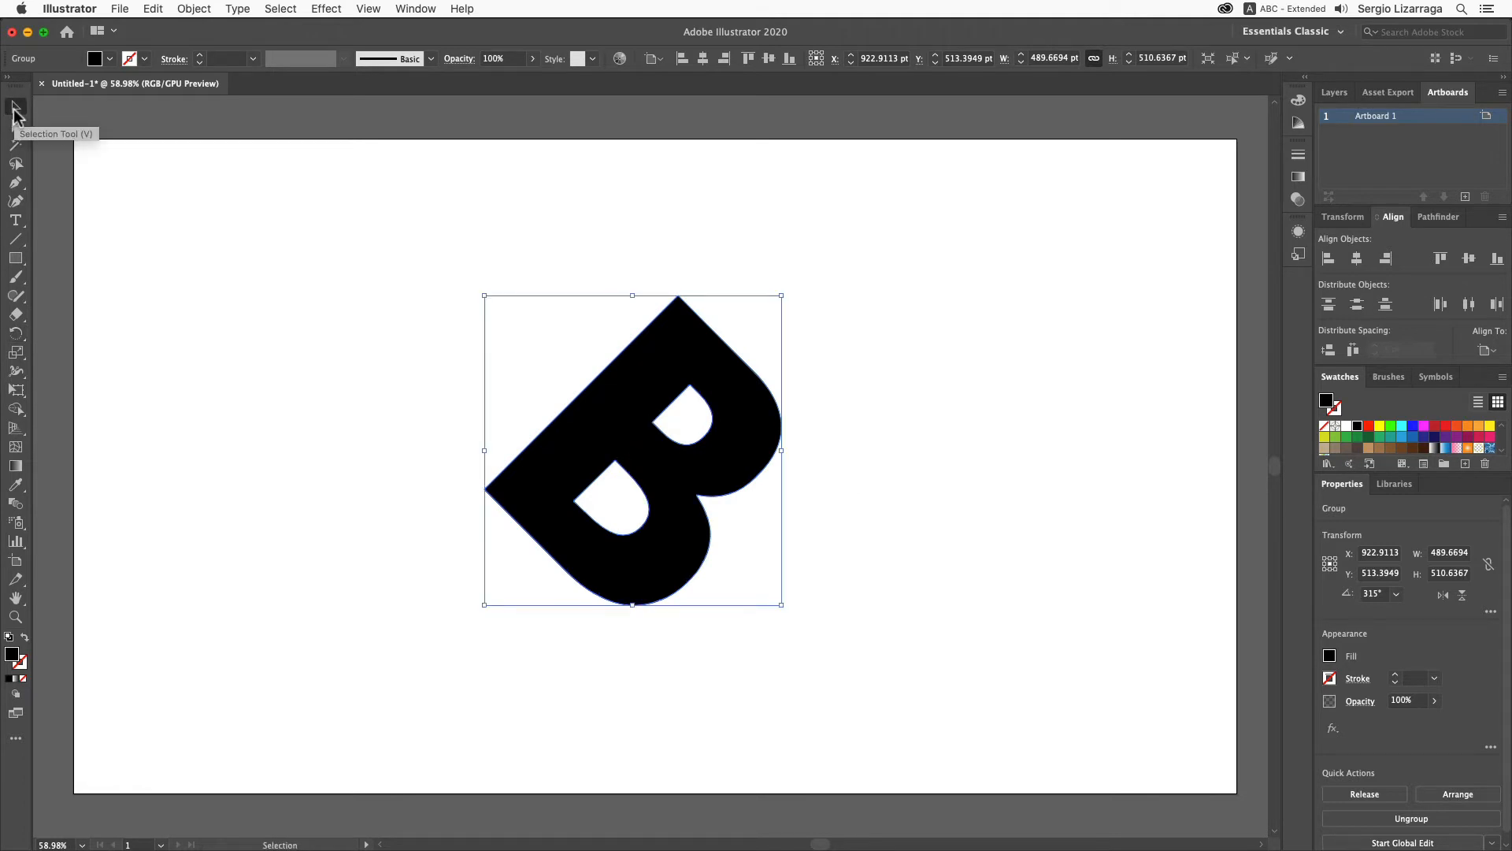
double_click(15, 110)
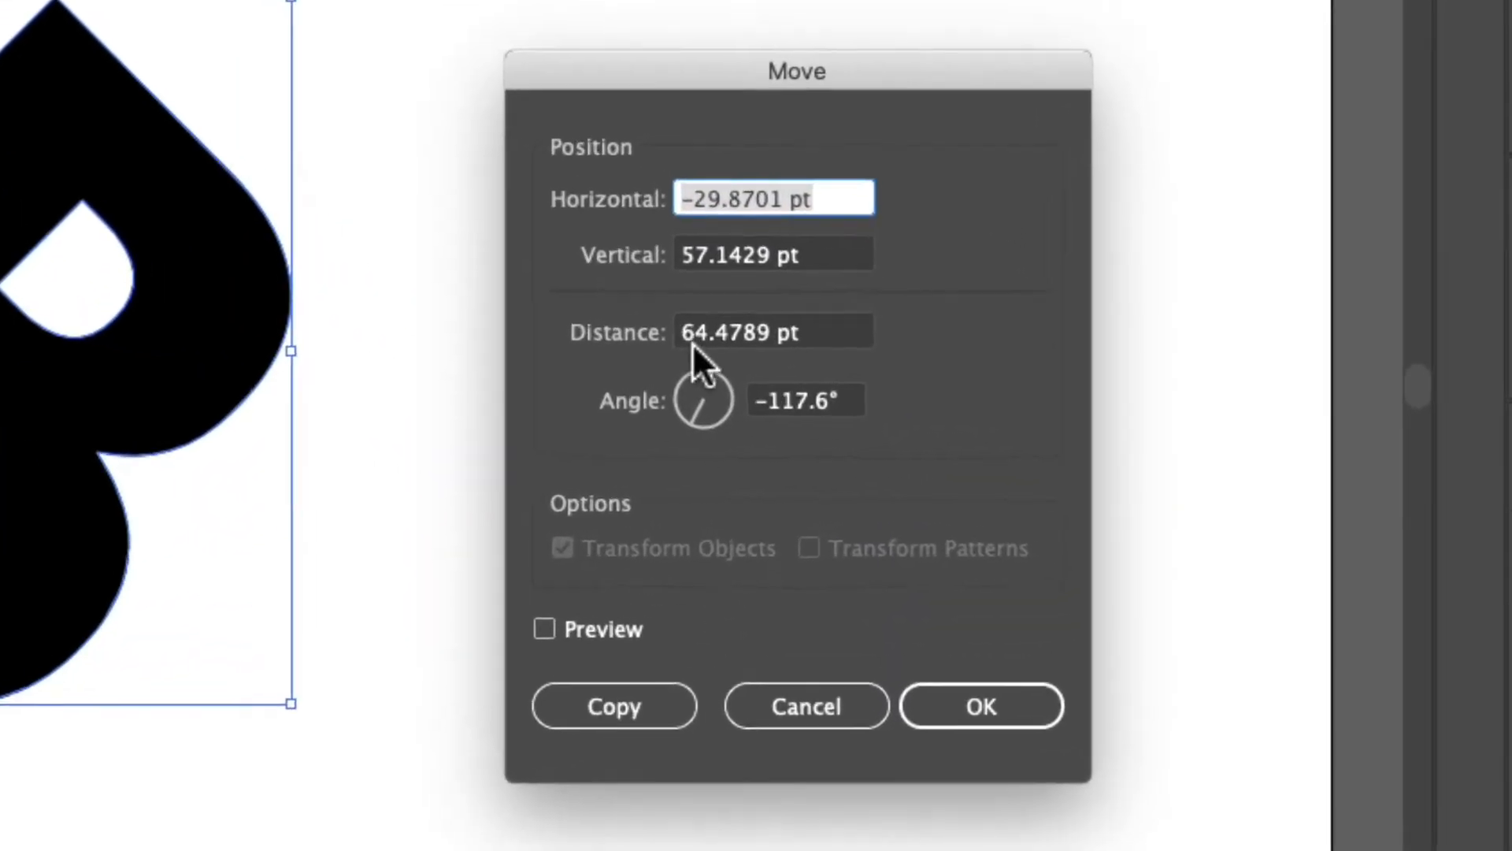
left_click(787, 398)
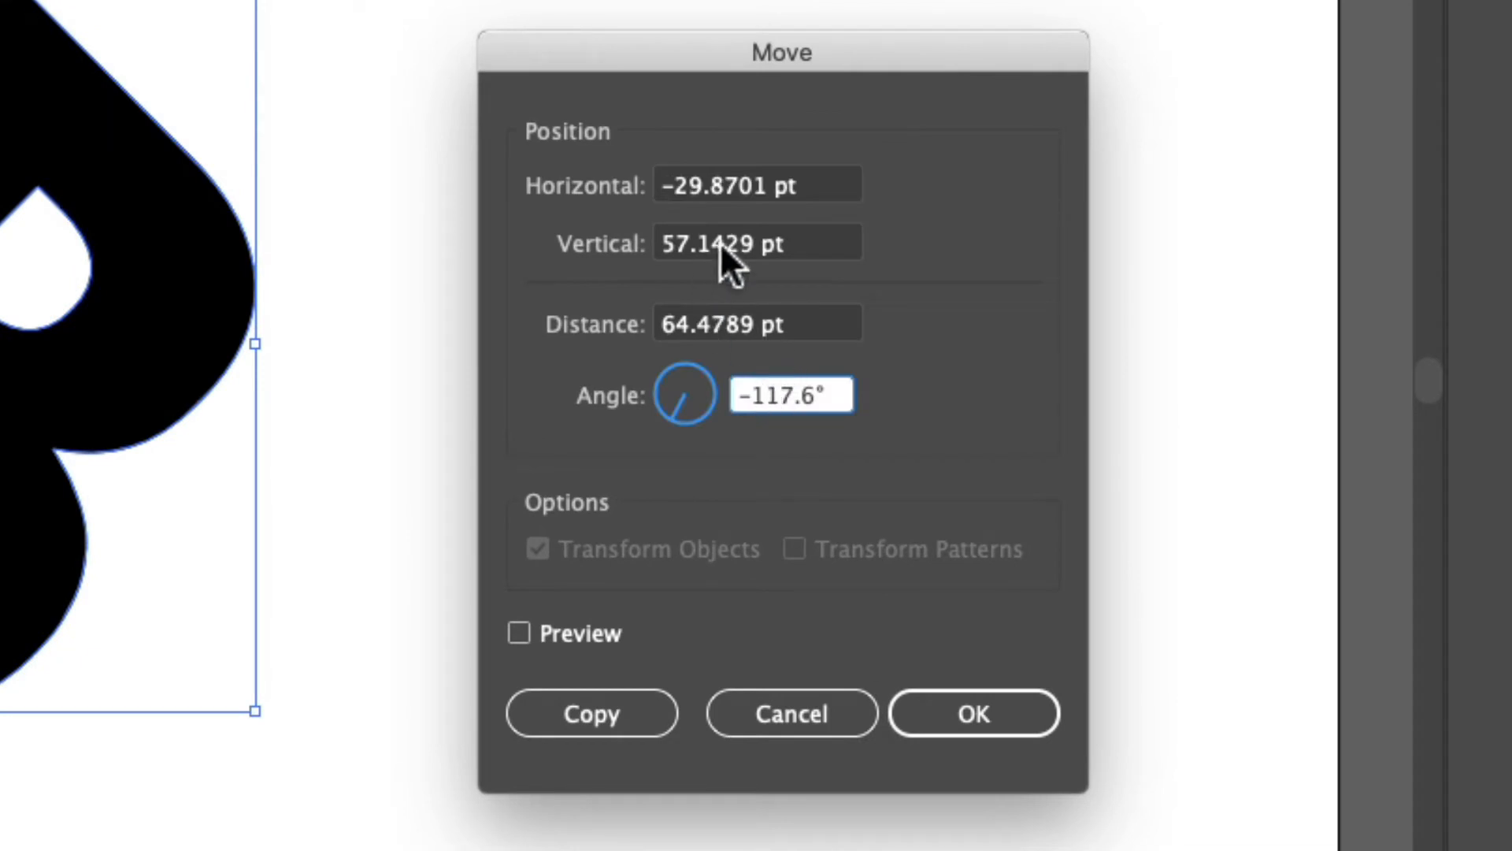
key("Tab")
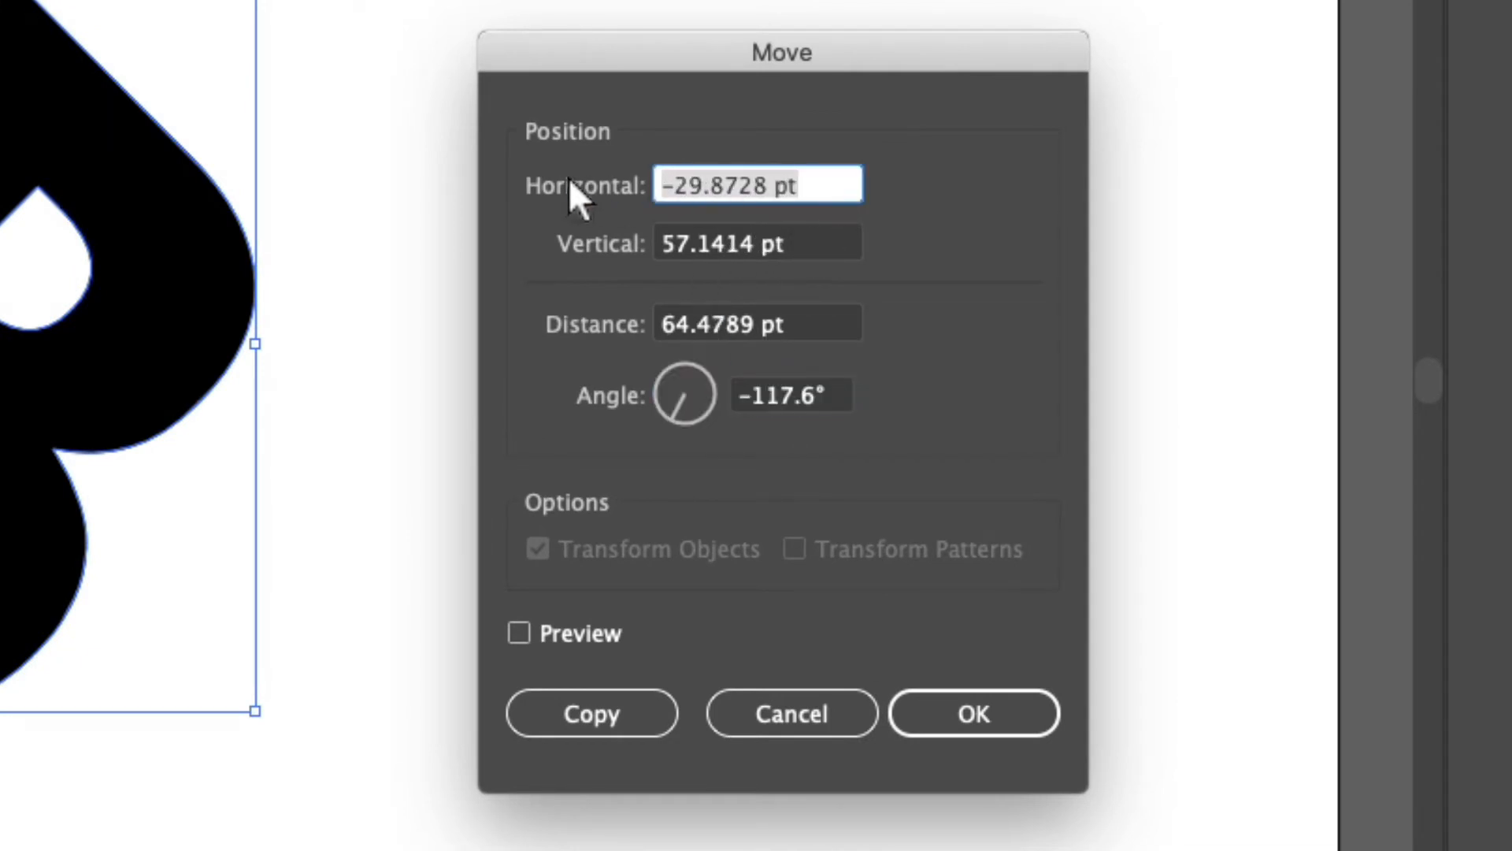
type("0")
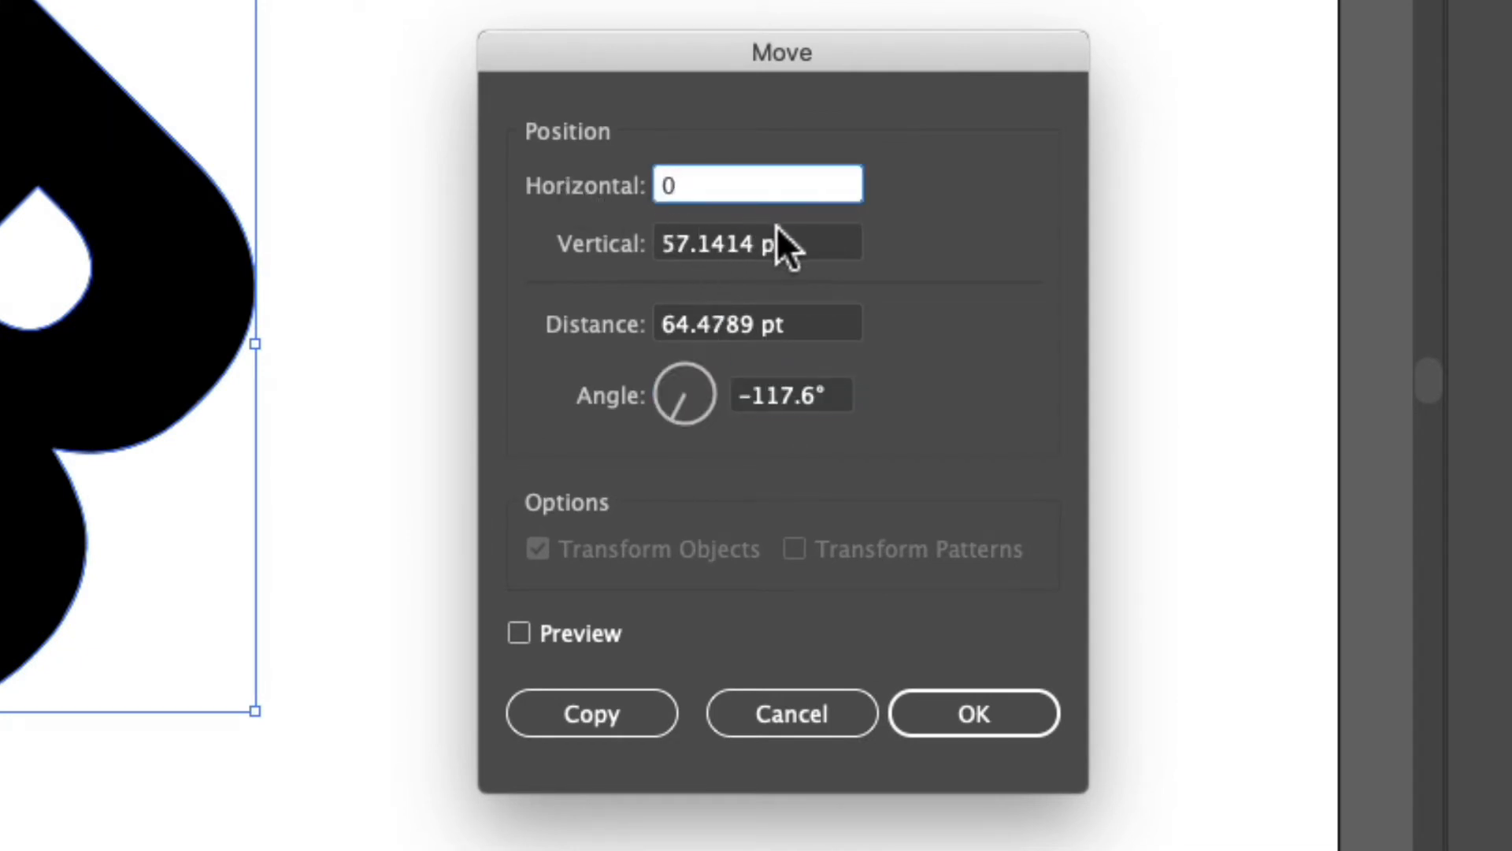
key("Tab")
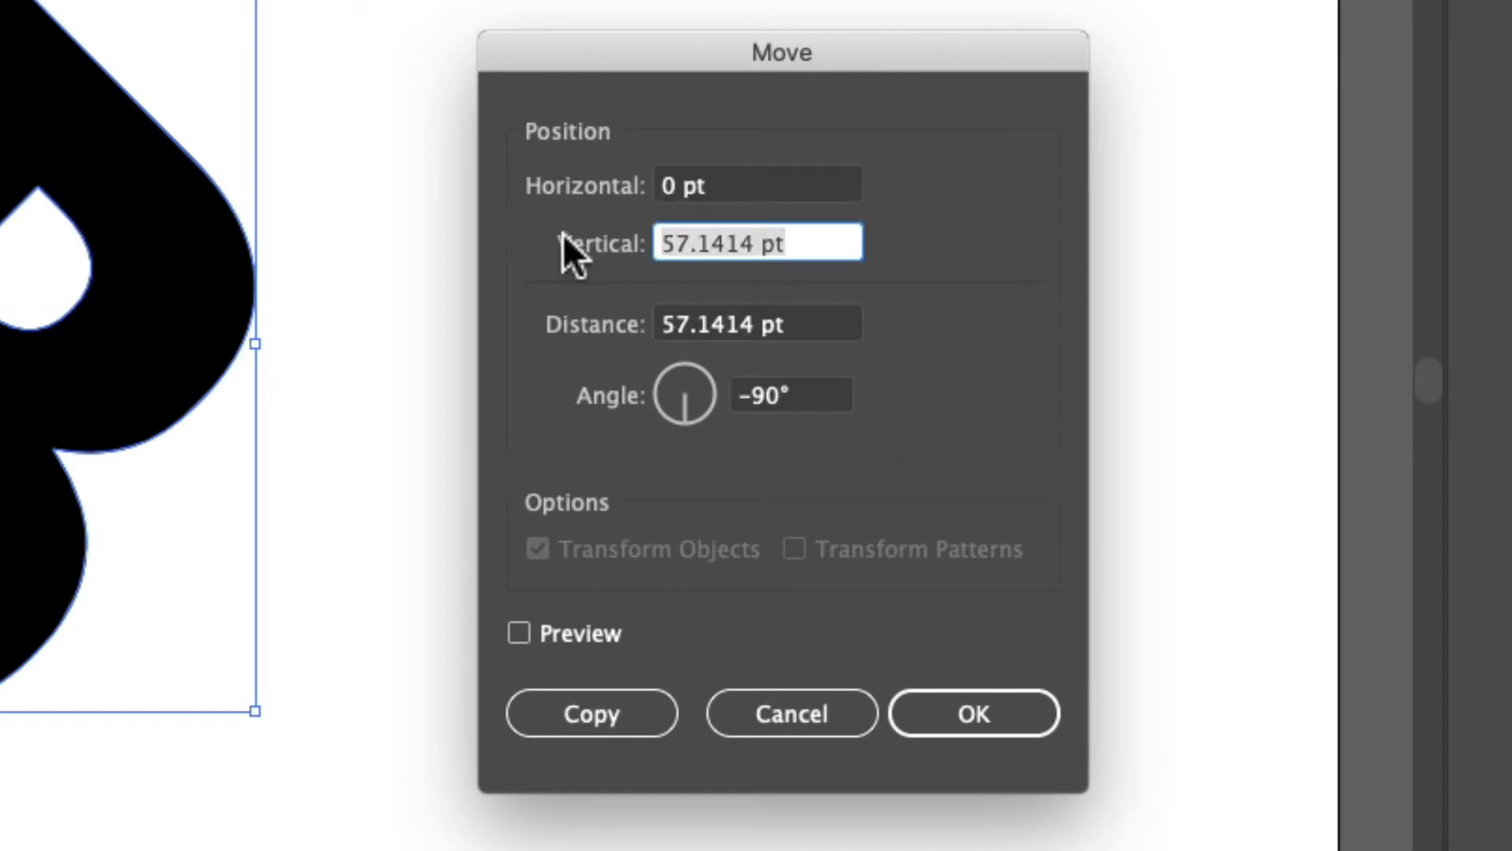
type("50")
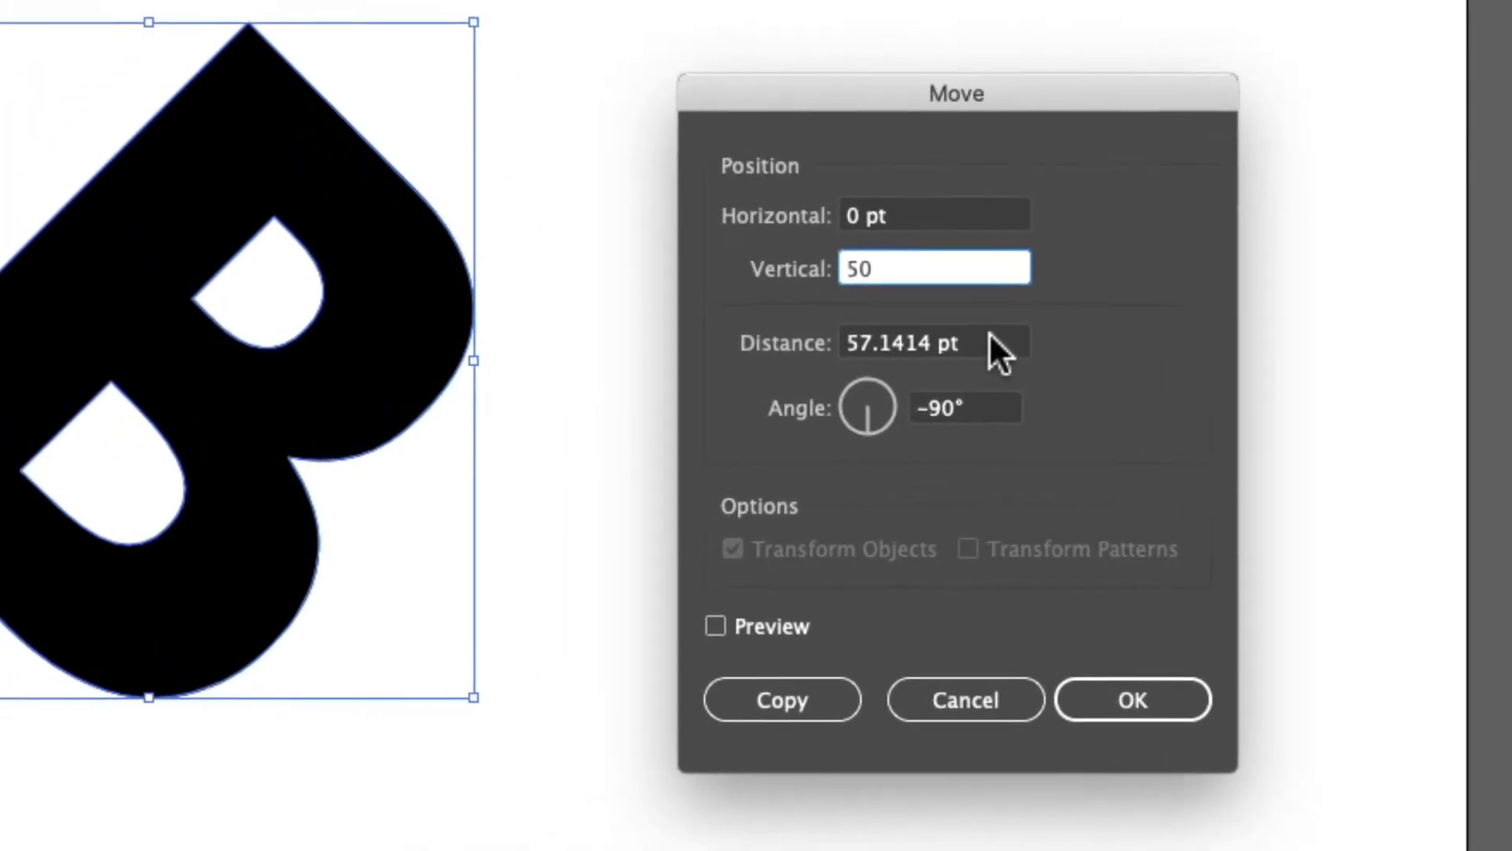
left_click(898, 332)
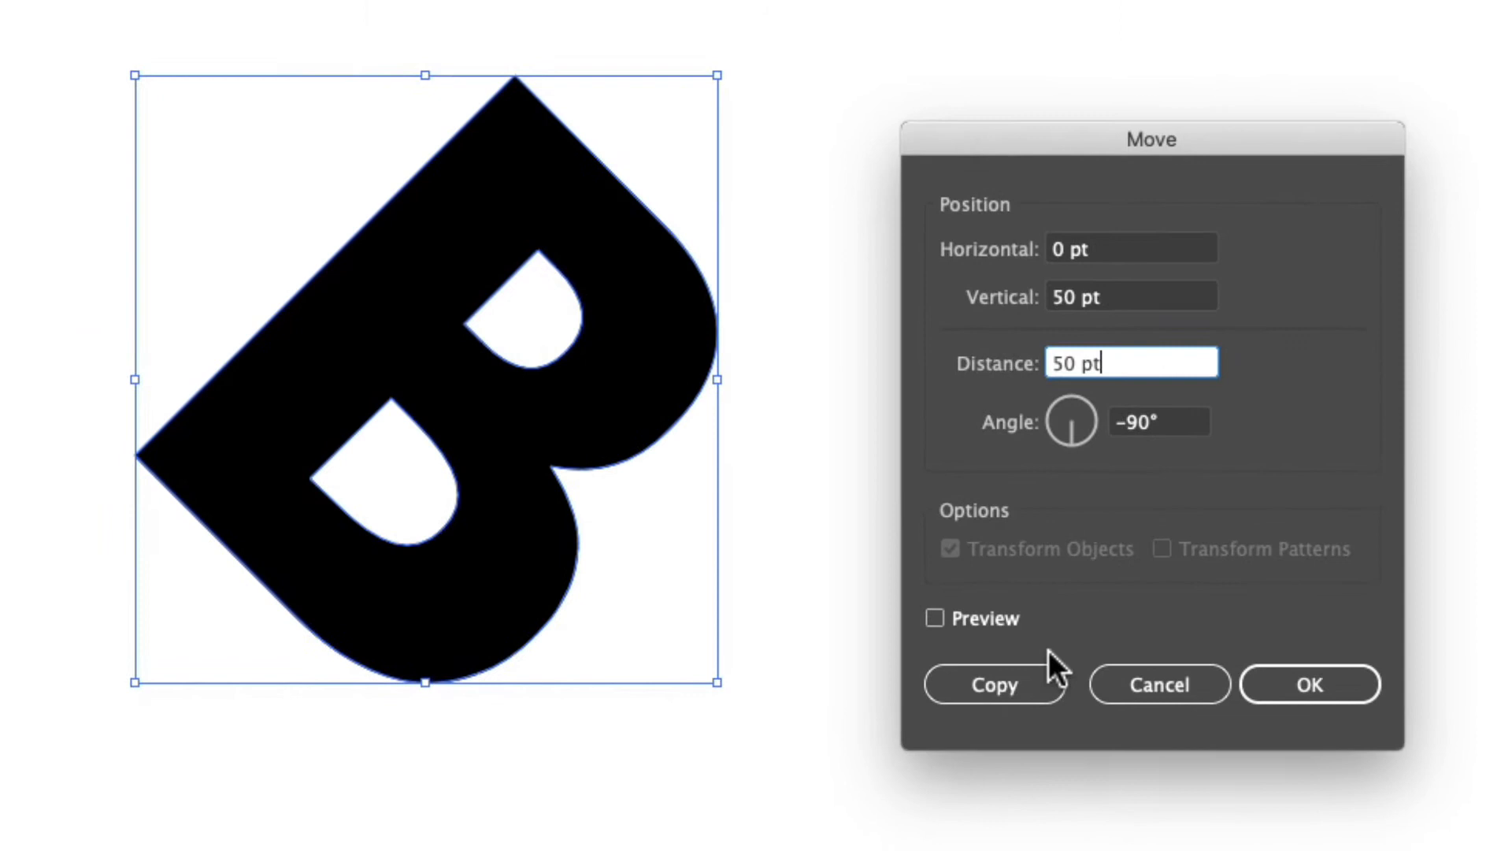
left_click(933, 617)
left_click(934, 619)
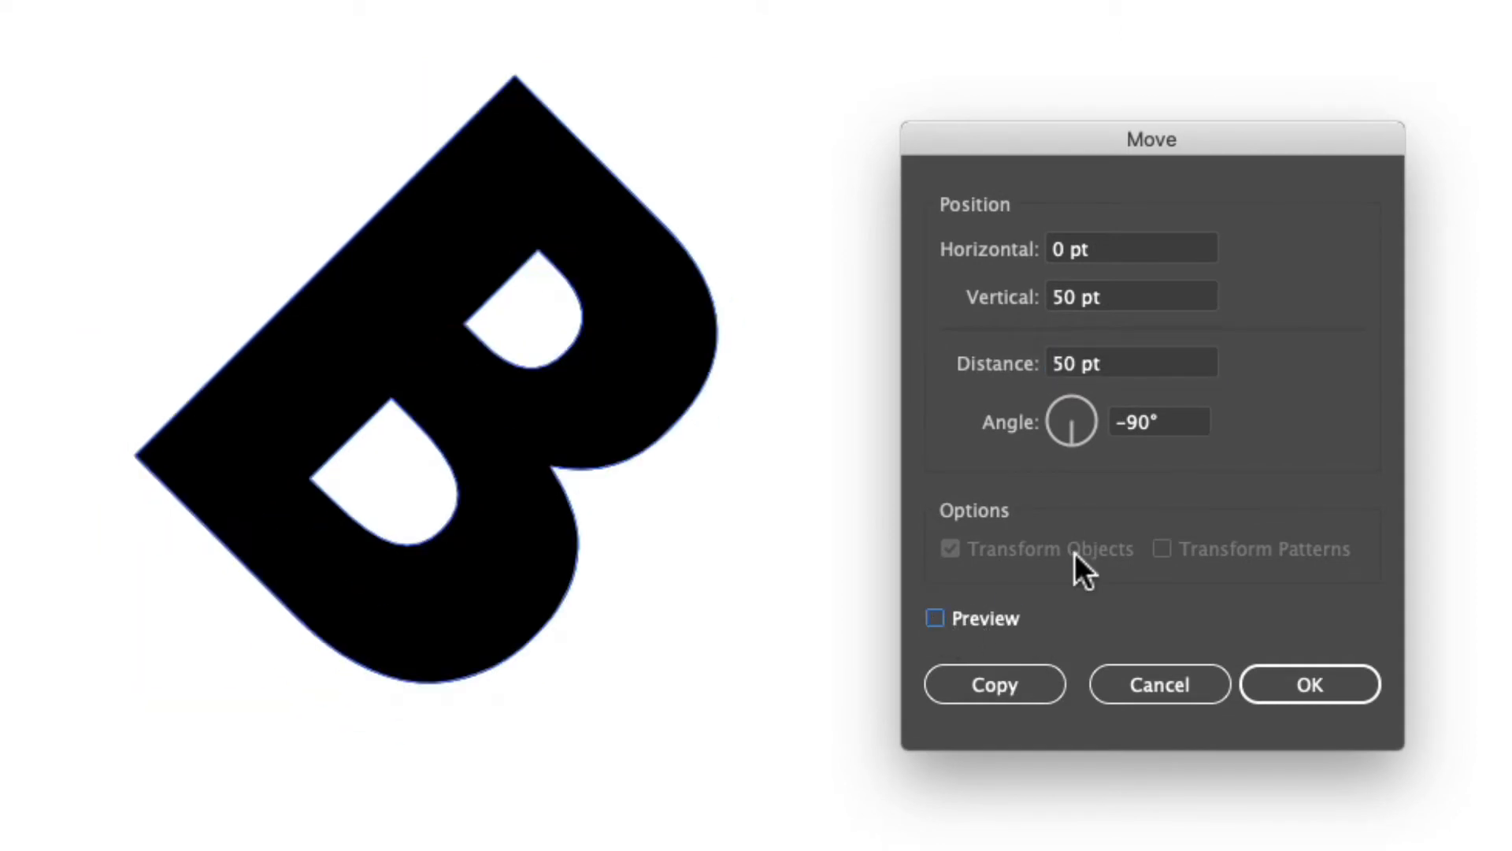
- Change the move angle to 90°, preview it, create a copy of the letter 50 pt higher, and deselect it
left_click(1051, 361)
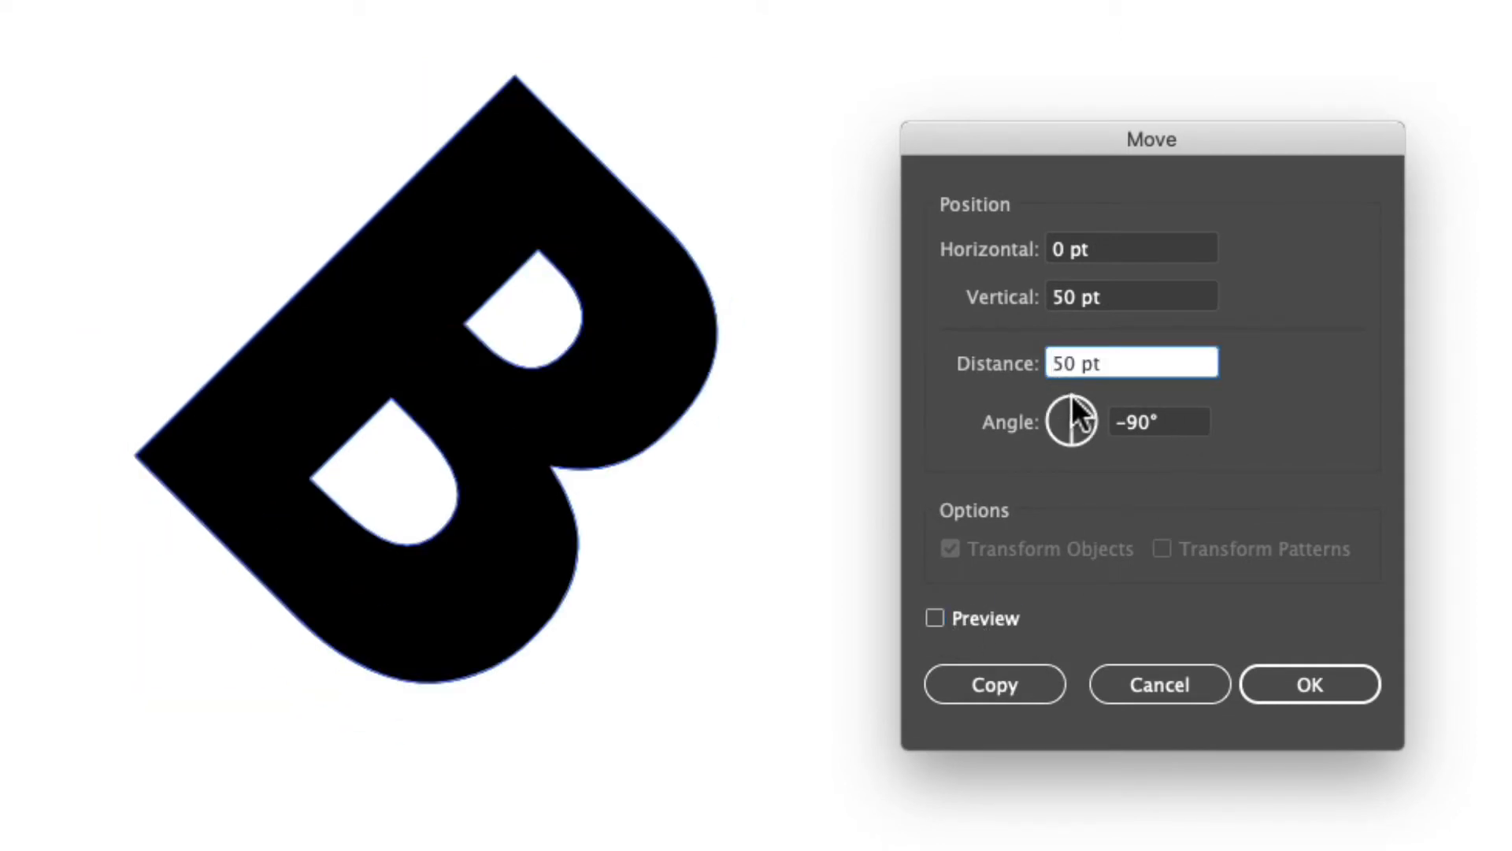
left_click(1127, 420)
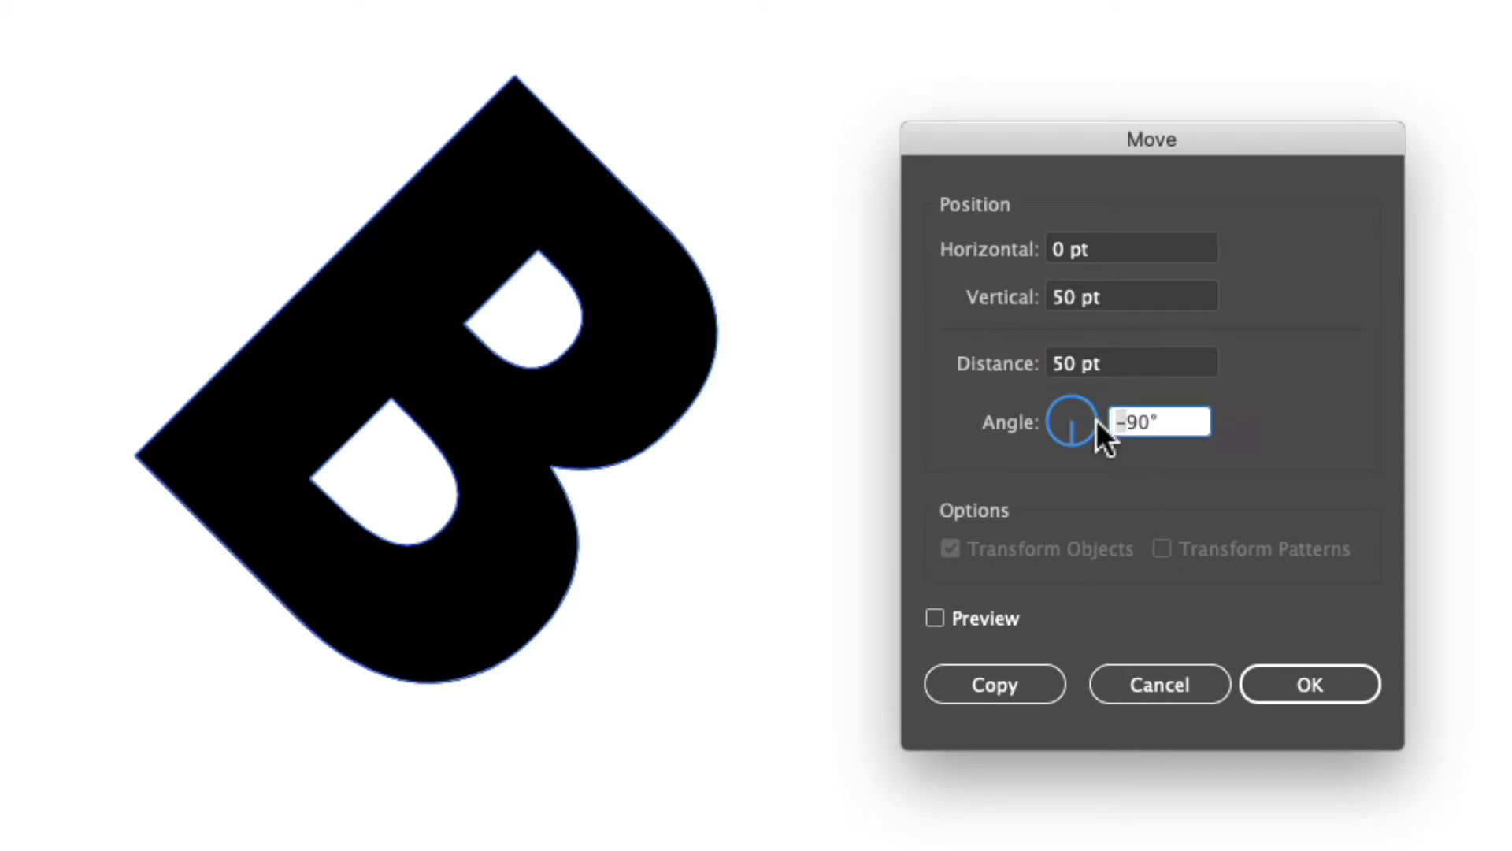
key("Delete")
left_click(934, 608)
left_click(934, 608)
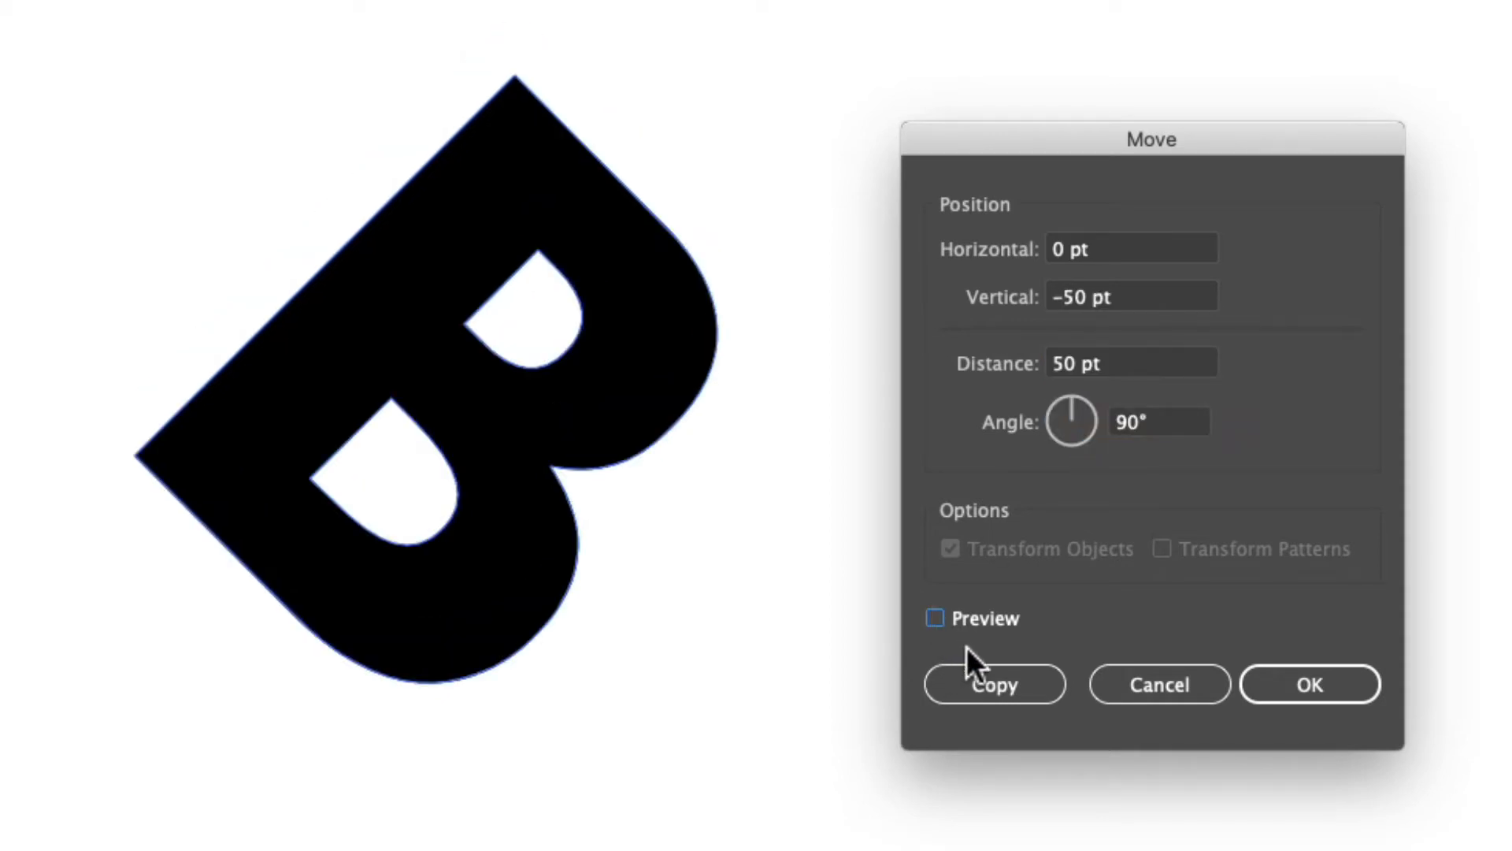
left_click(976, 679)
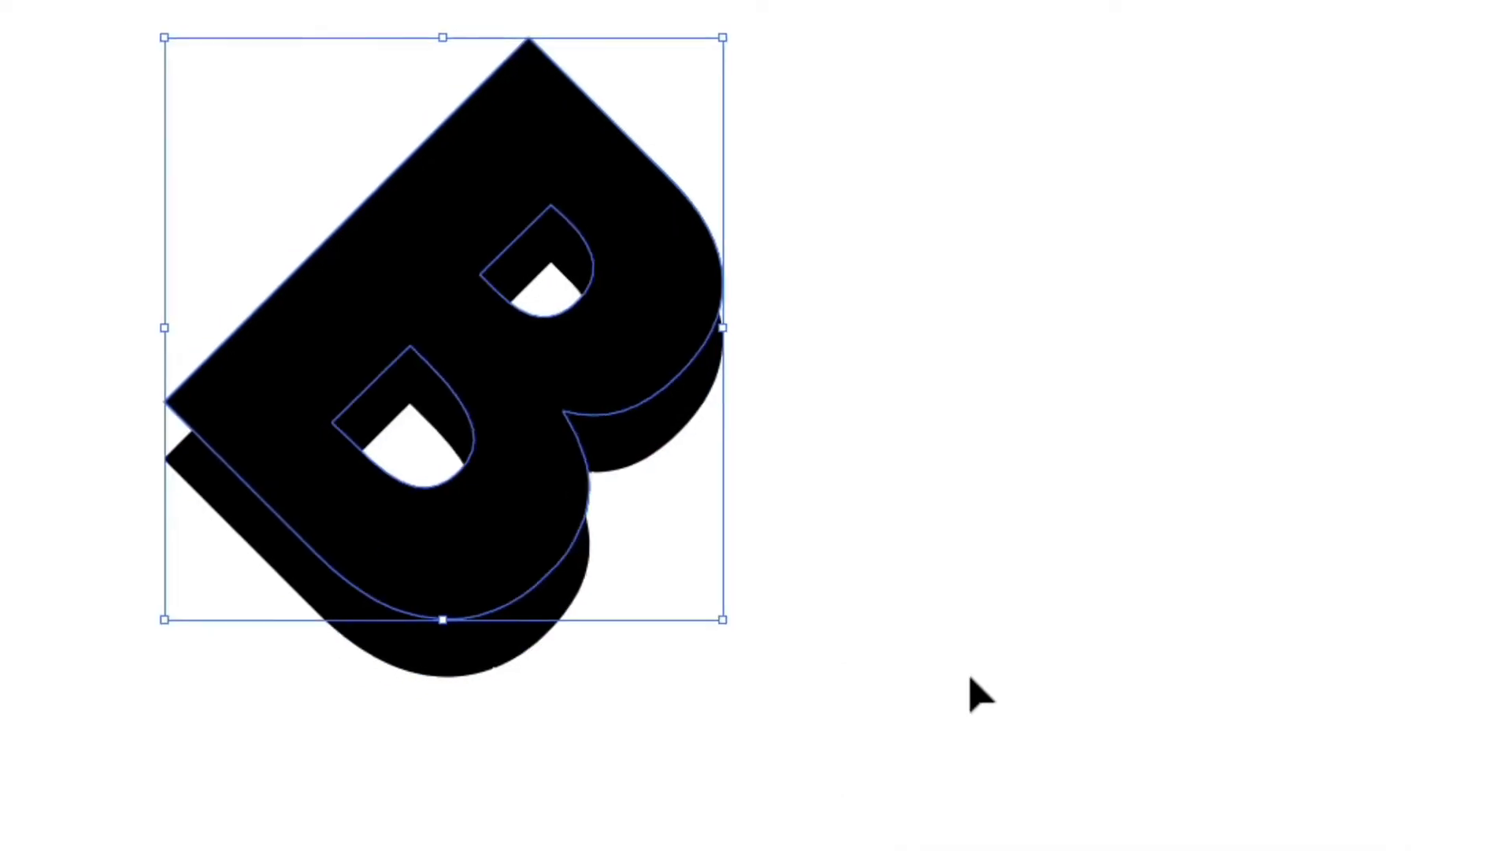
left_click(970, 675)
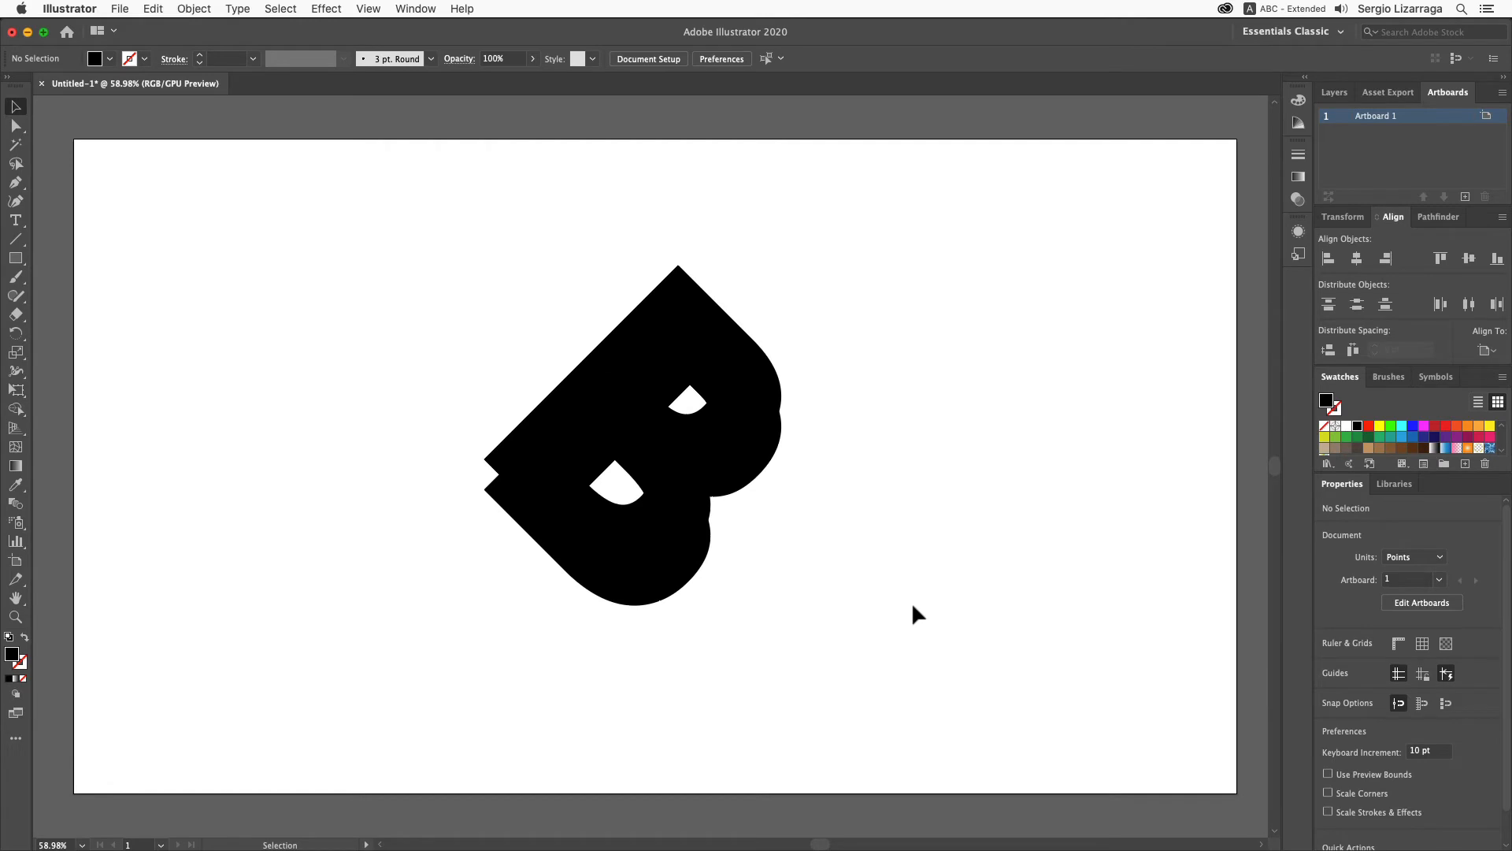
- Switch to outline view and examine where the curves of the two letters cross at the upper bowl's outer edge
key("super")
key("super+y")
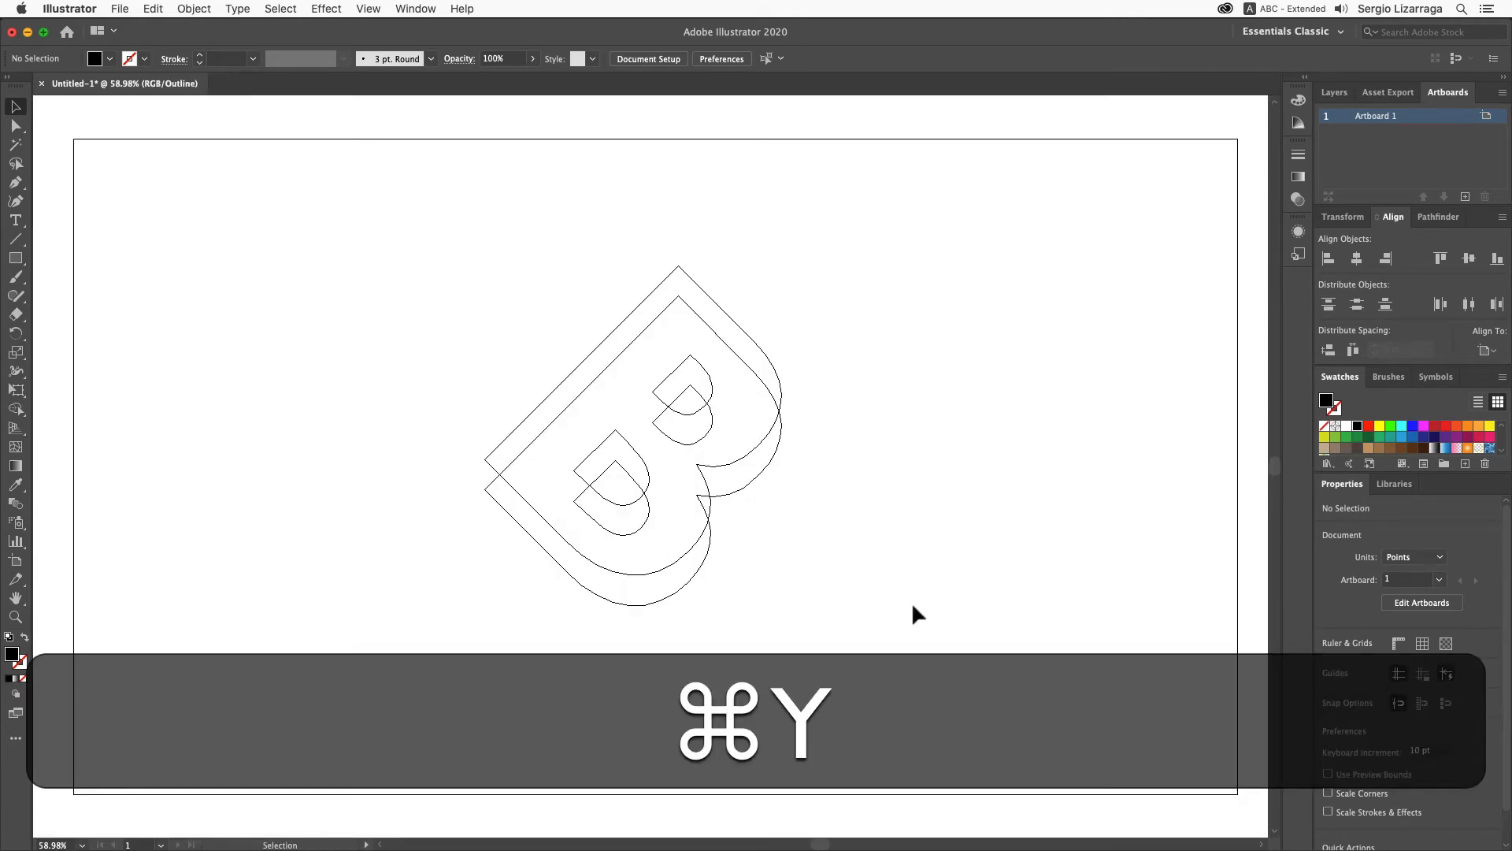
key("super+space")
left_click_drag(818, 371, 716, 499)
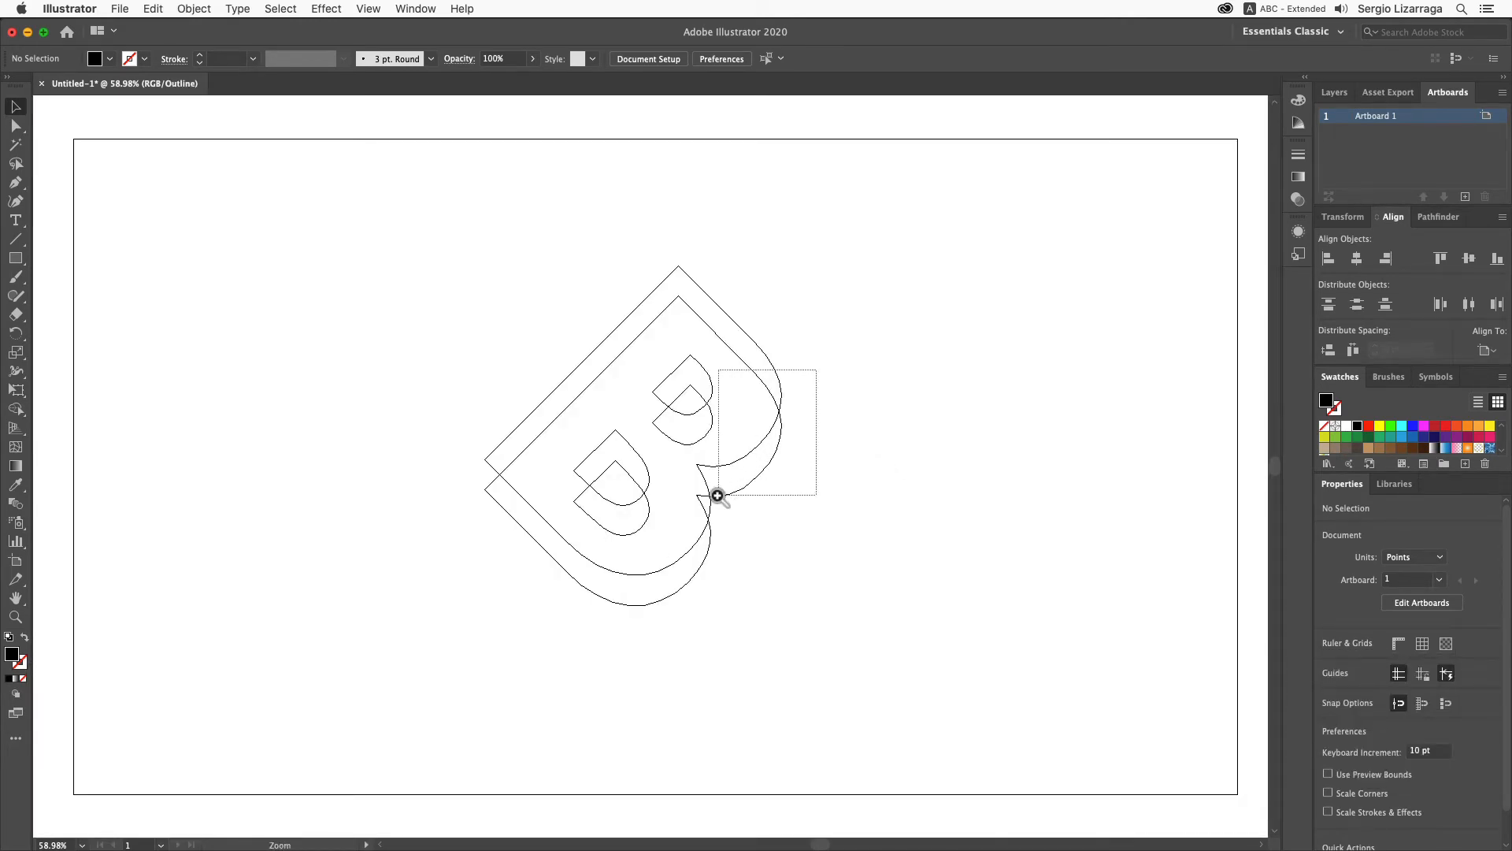
key("super")
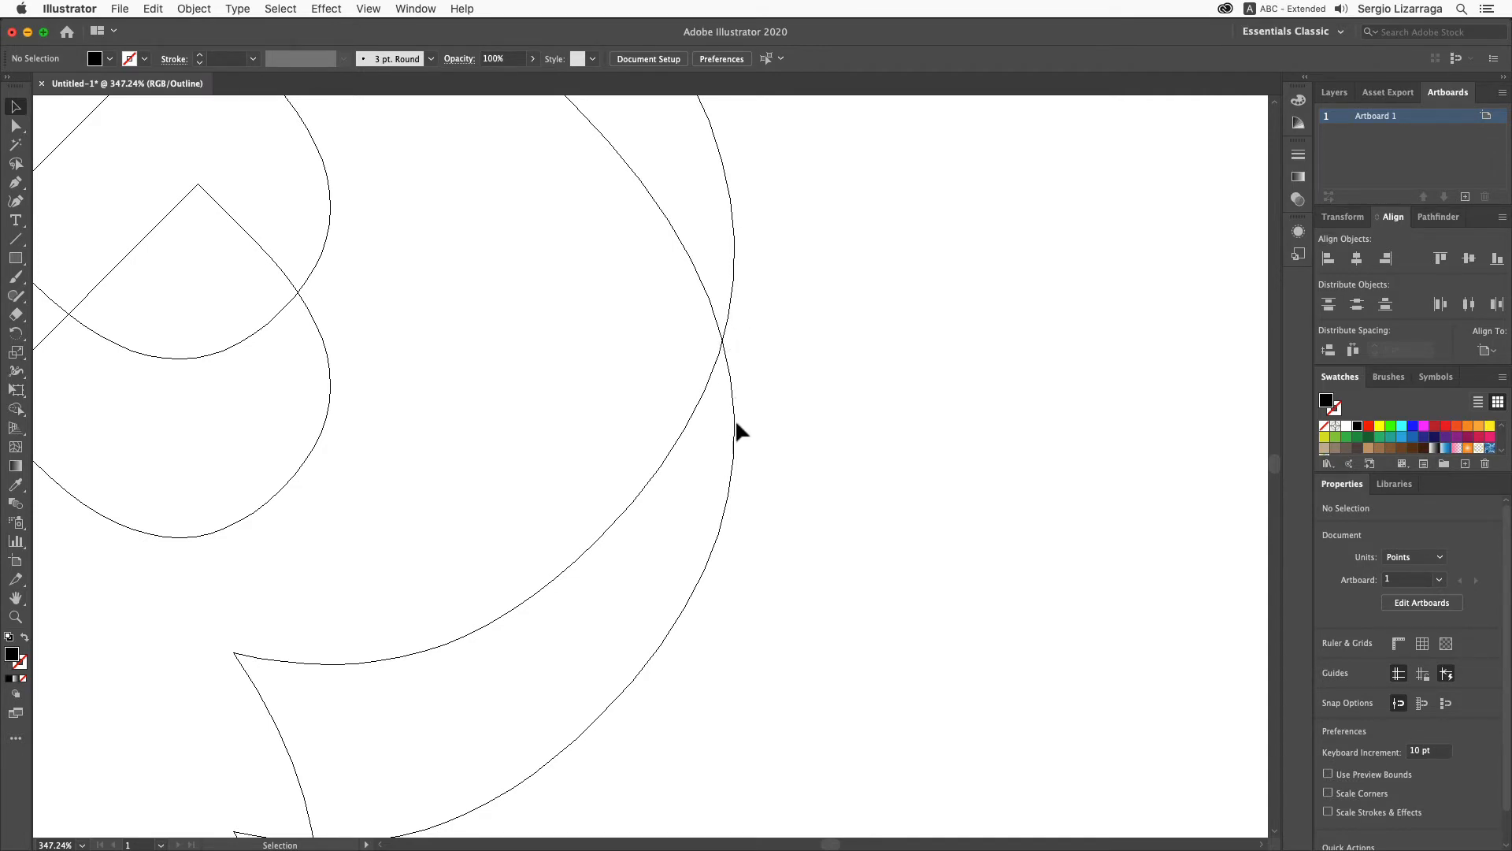
- Draw a rectangle about 937 by 764 pt overlapping the left part of the two offset letters
key("super")
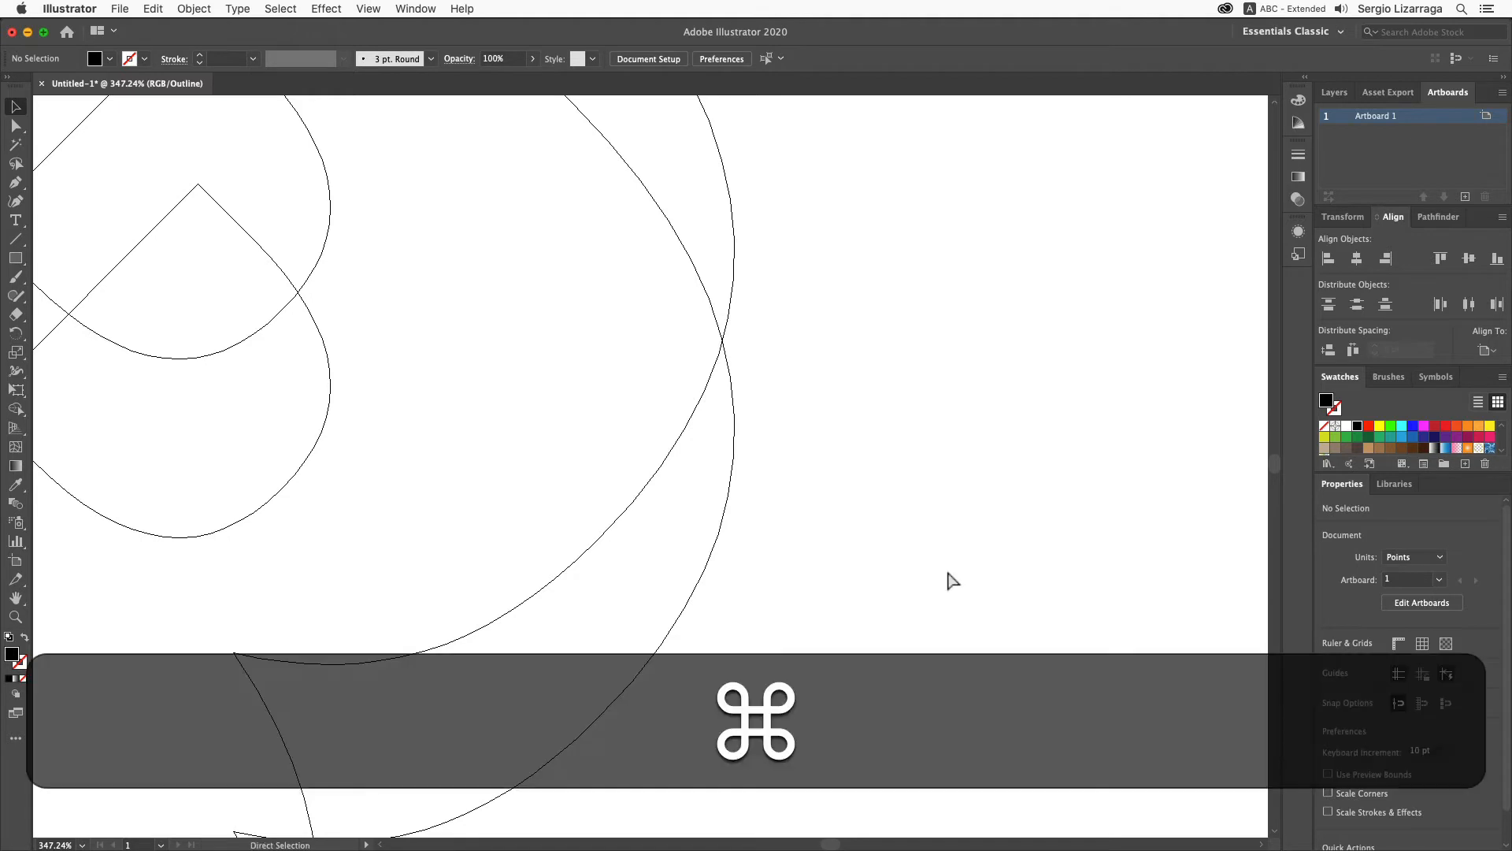
key("super+0")
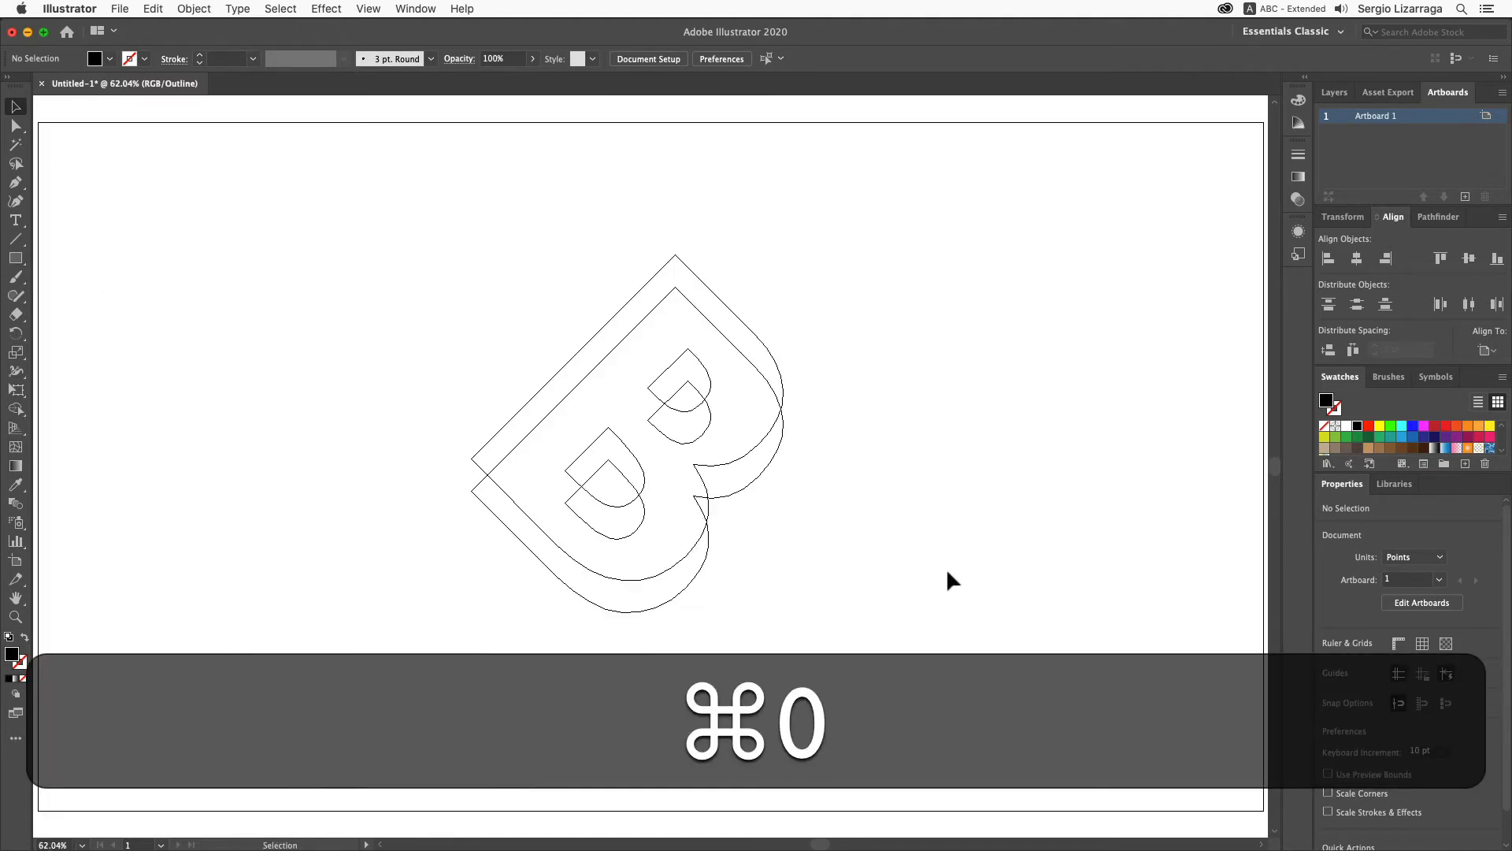
left_click(16, 258)
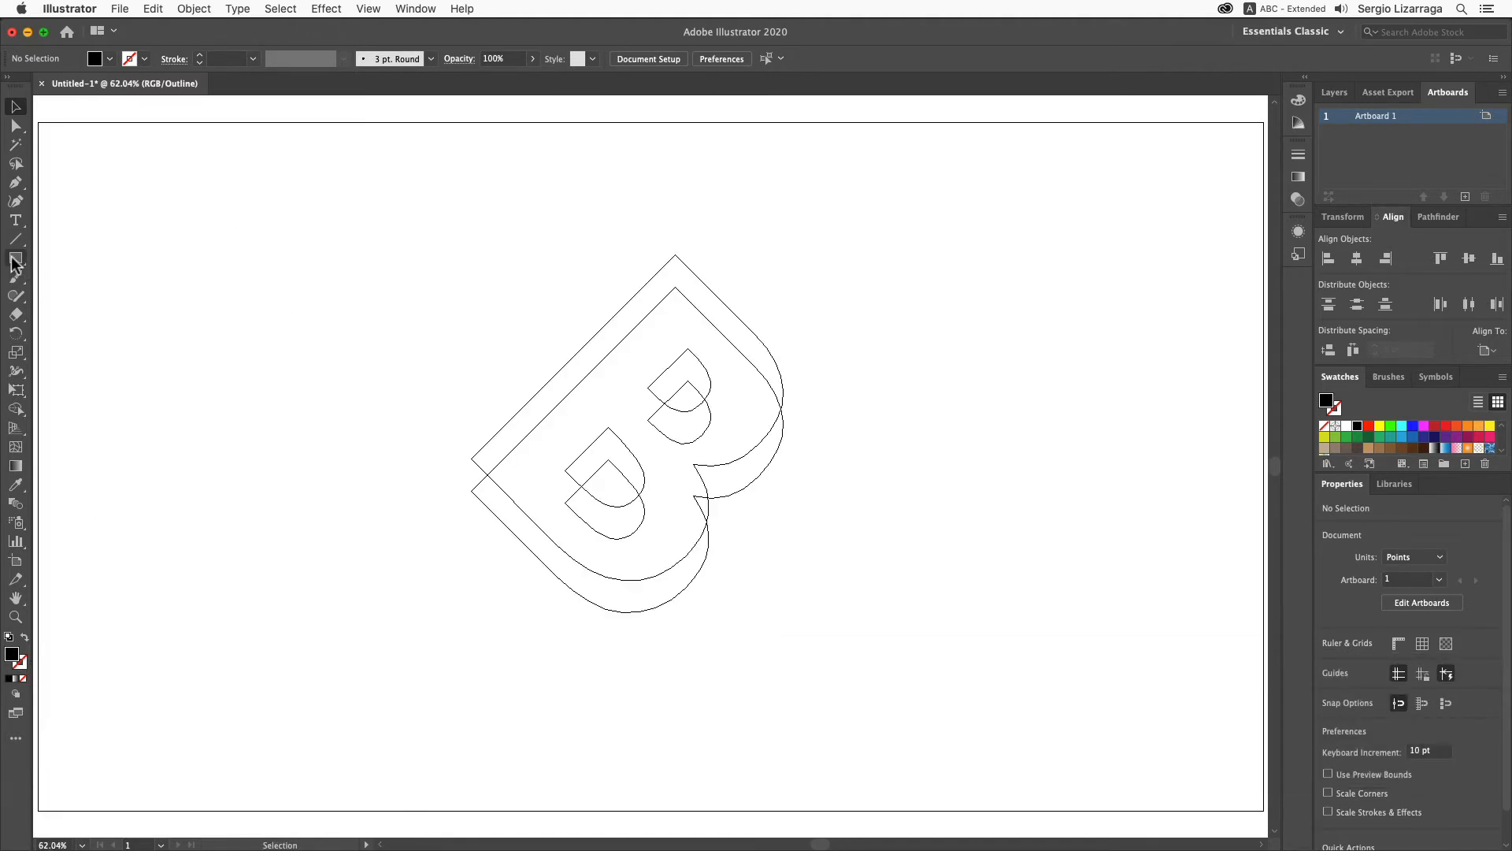
left_click_drag(103, 291, 701, 778)
- Move the whole rectangle up and right so its right edge sits just outside the letters' outer curves
left_click(17, 125)
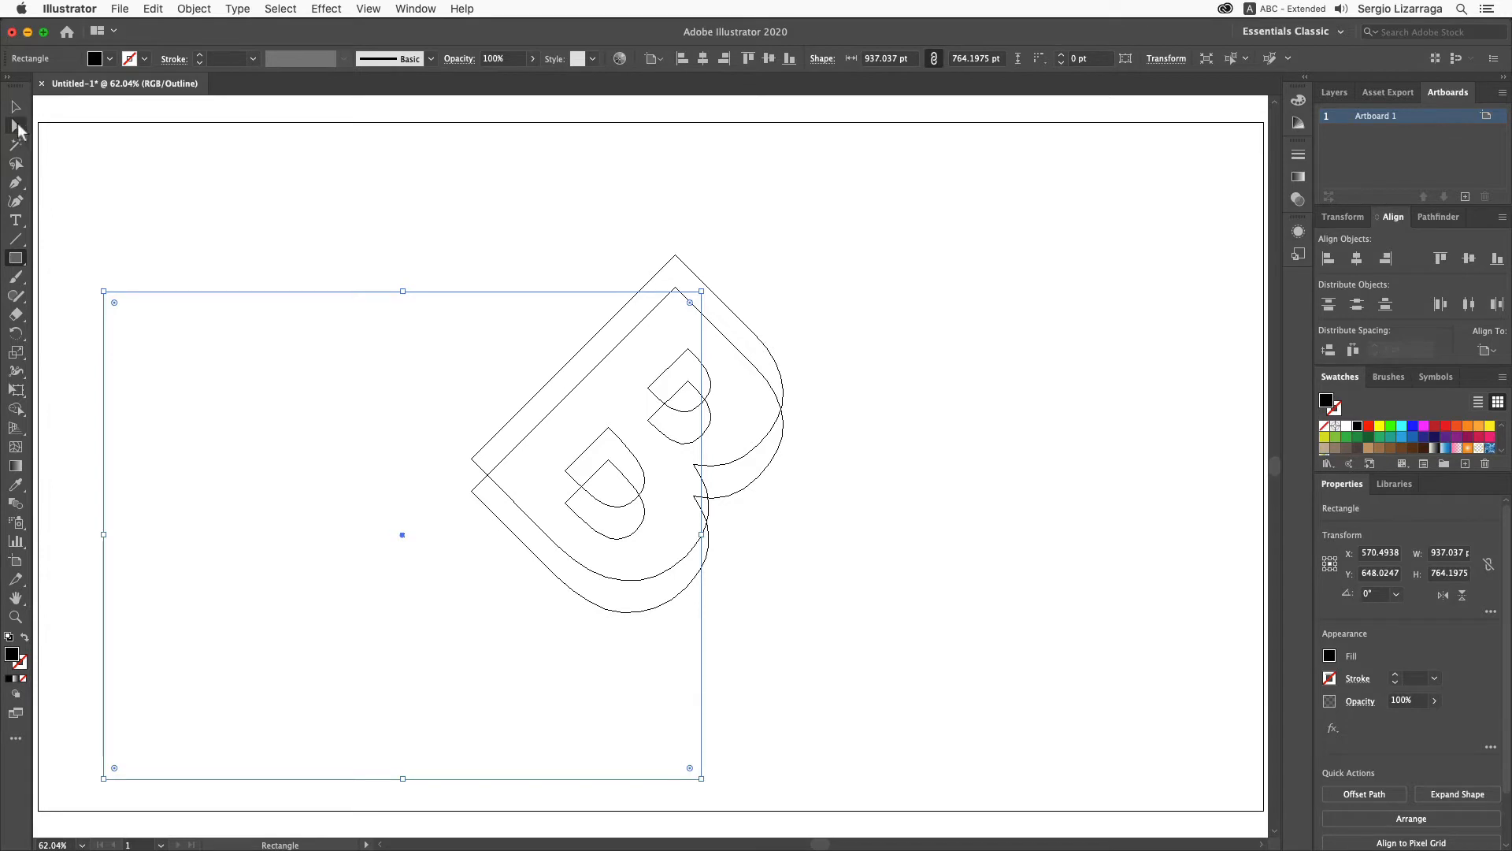
left_click_drag(452, 291, 540, 240)
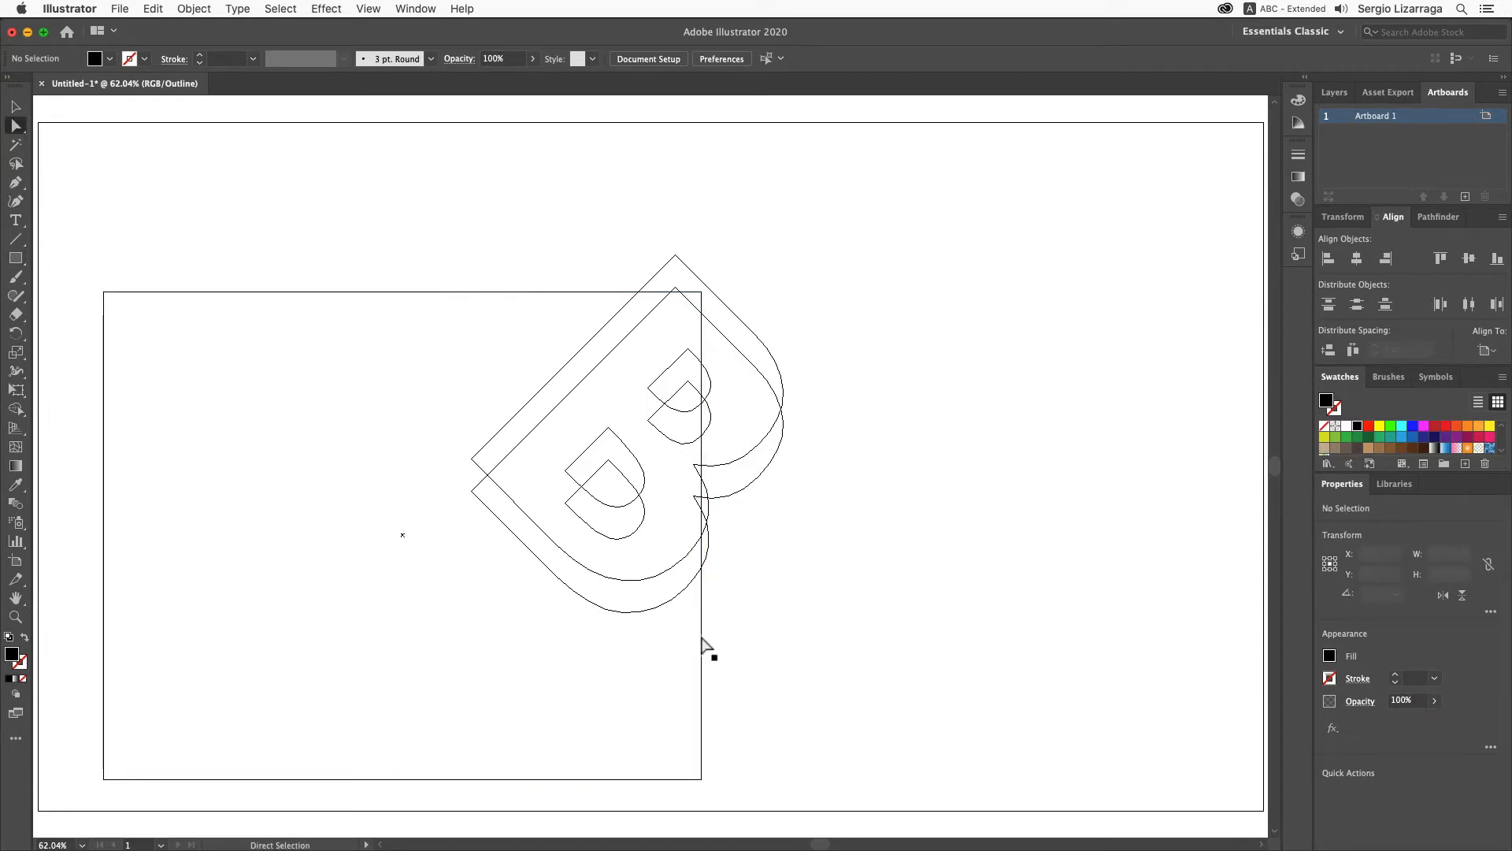
key("alt")
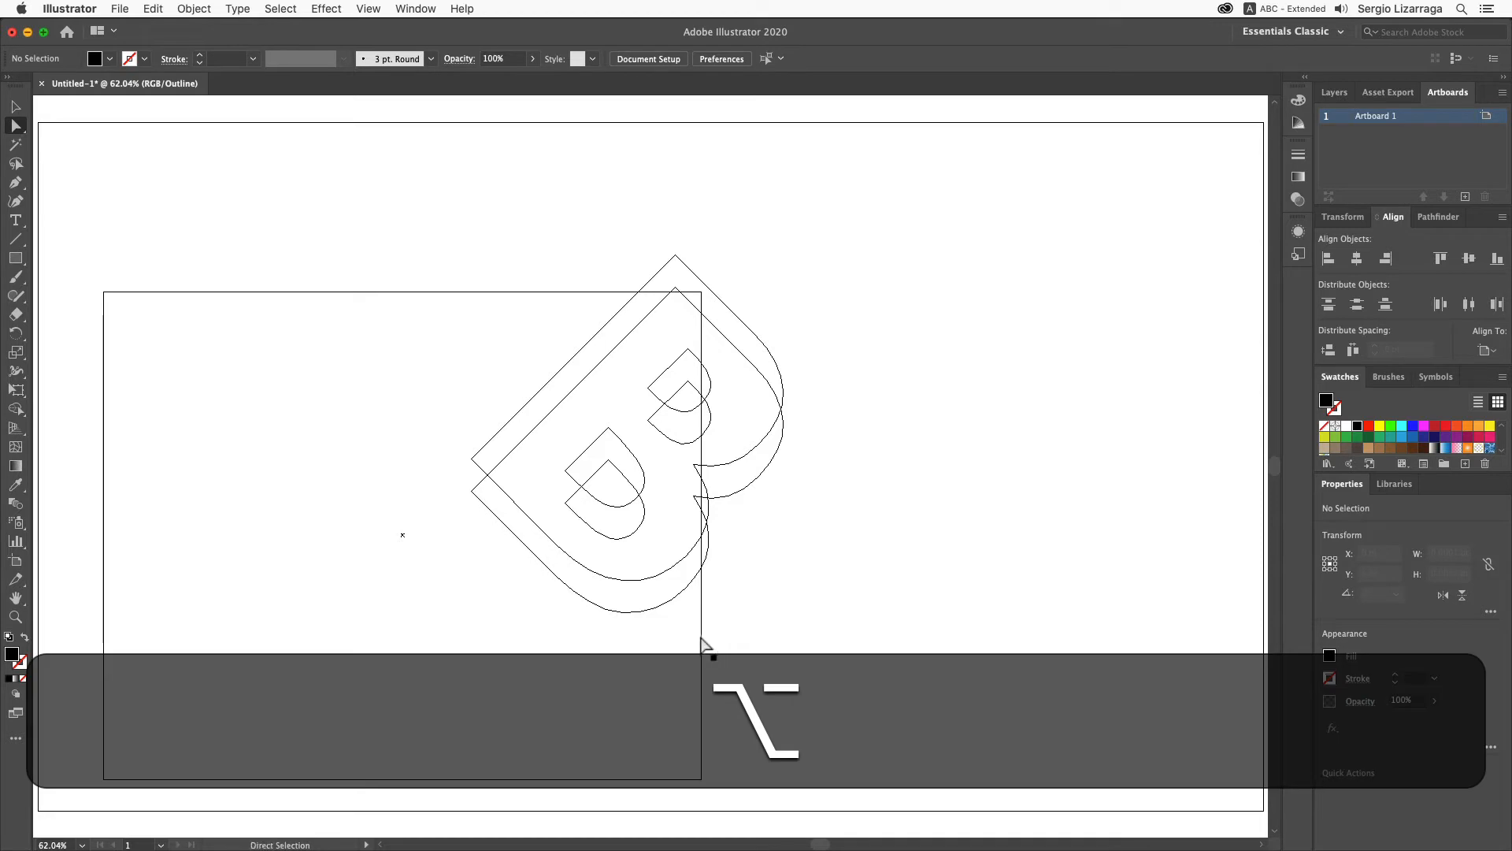
key("alt")
left_click_drag(702, 641, 810, 544)
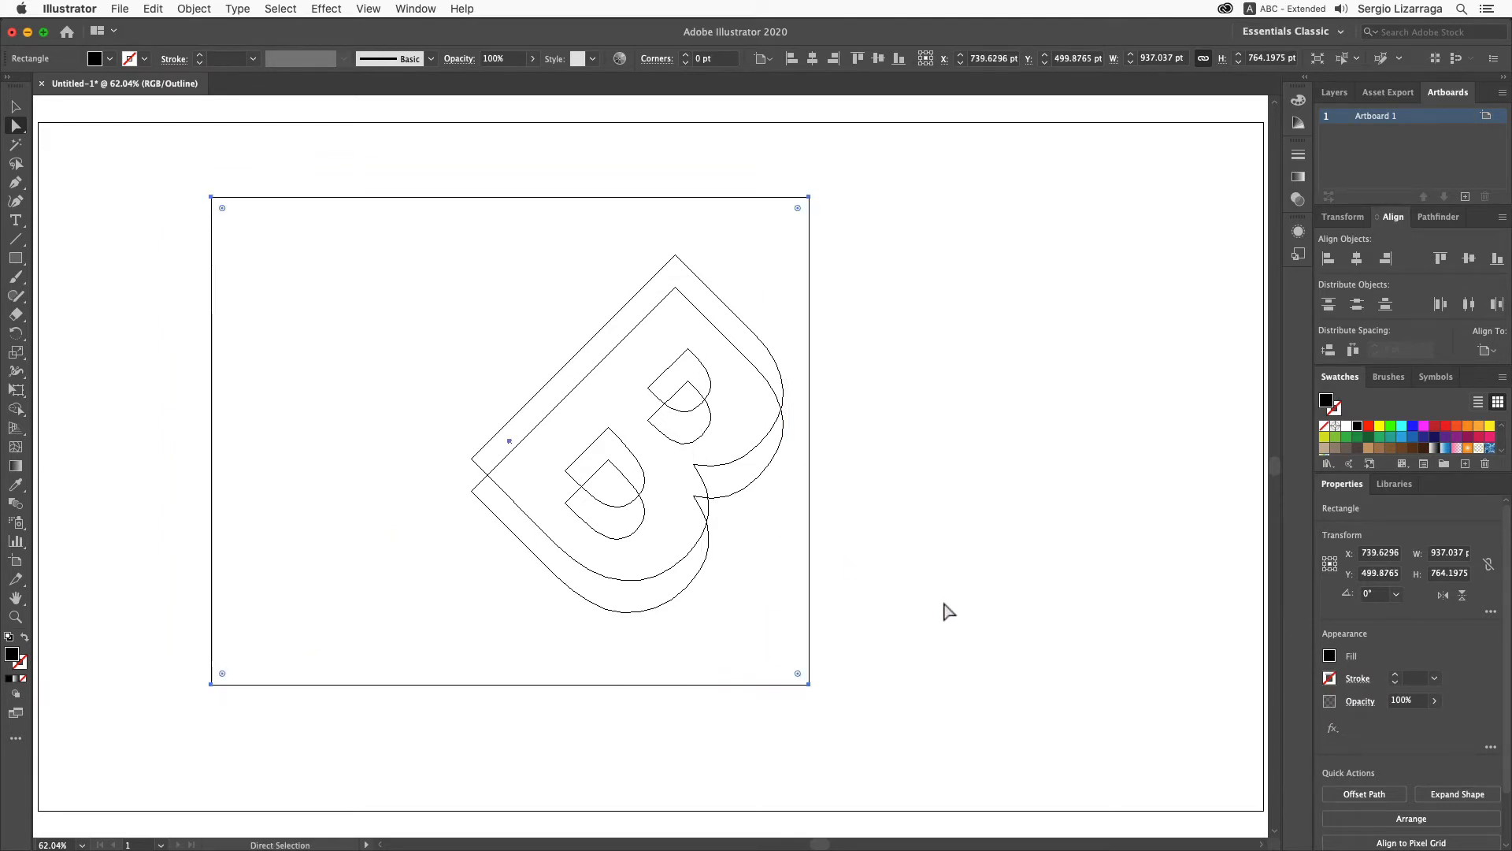
- Shift the rectangle left to about X 704.5 pt, bringing its right edge close to the crossing outer curves
key("z")
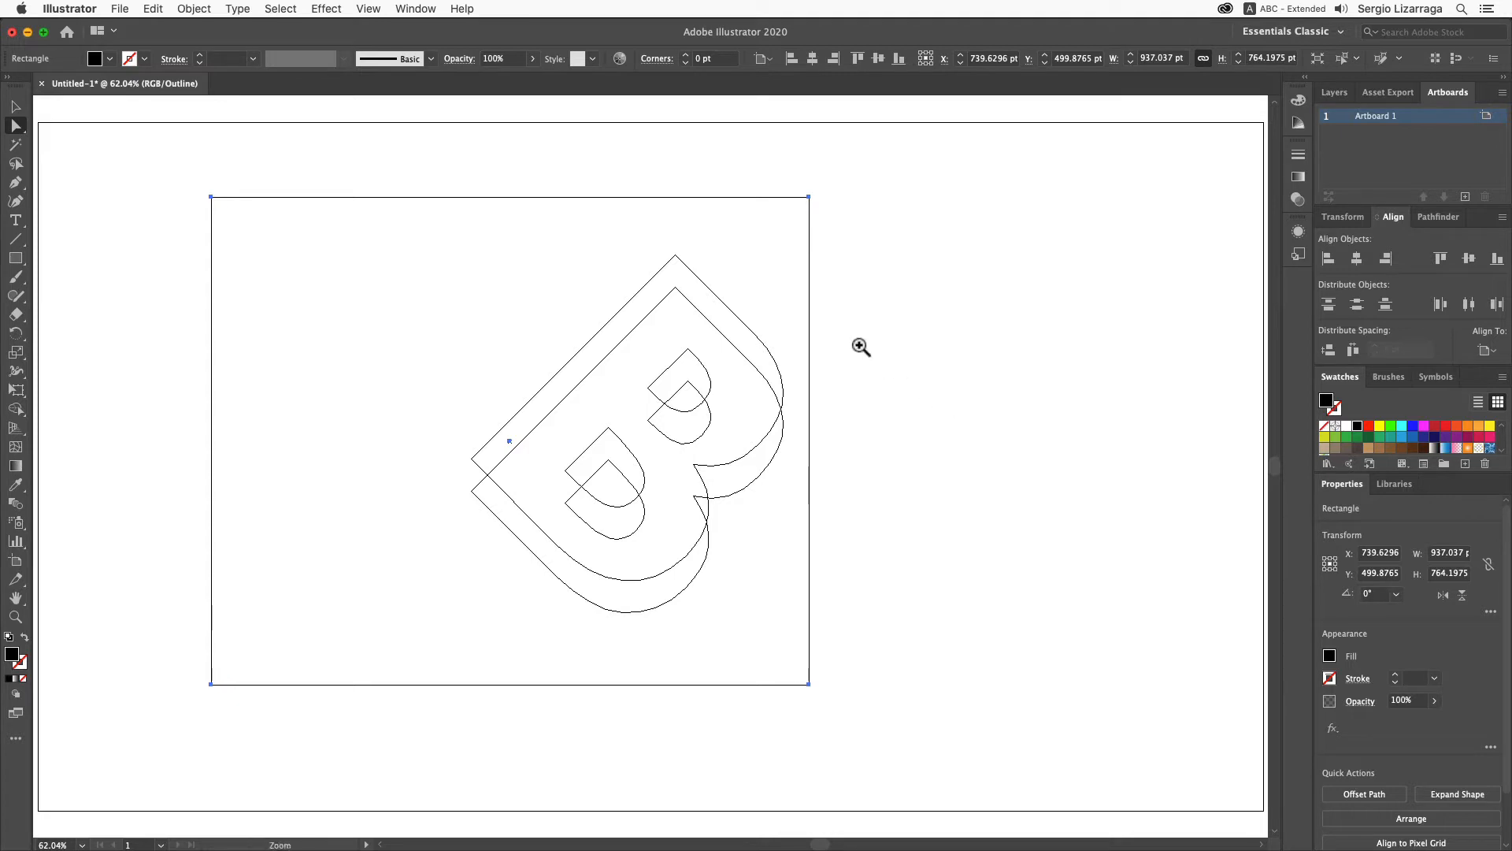
left_click_drag(837, 341, 746, 494)
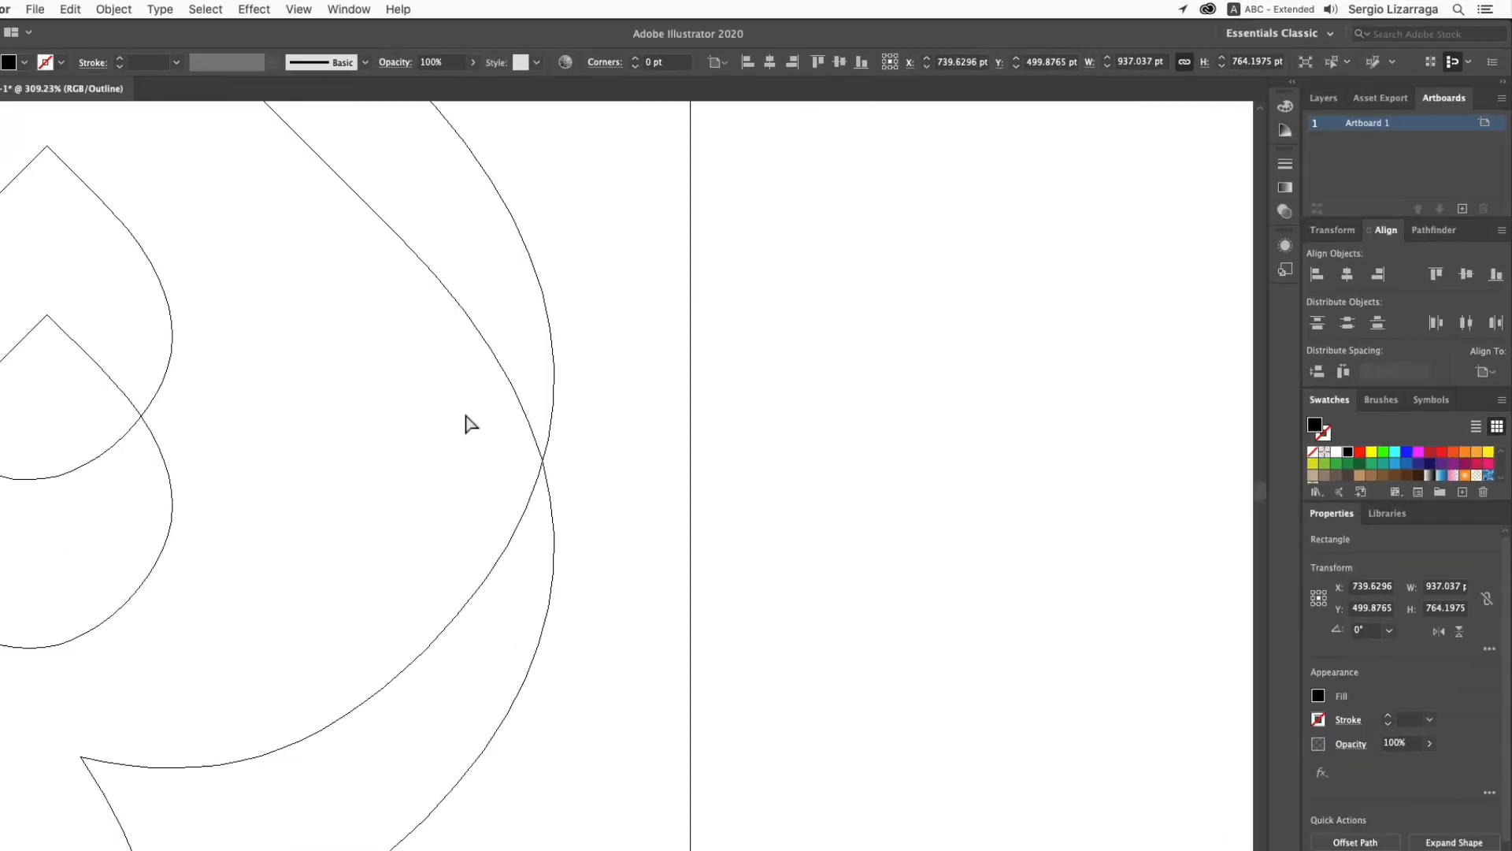
key("super+space")
left_click_drag(474, 362, 794, 572)
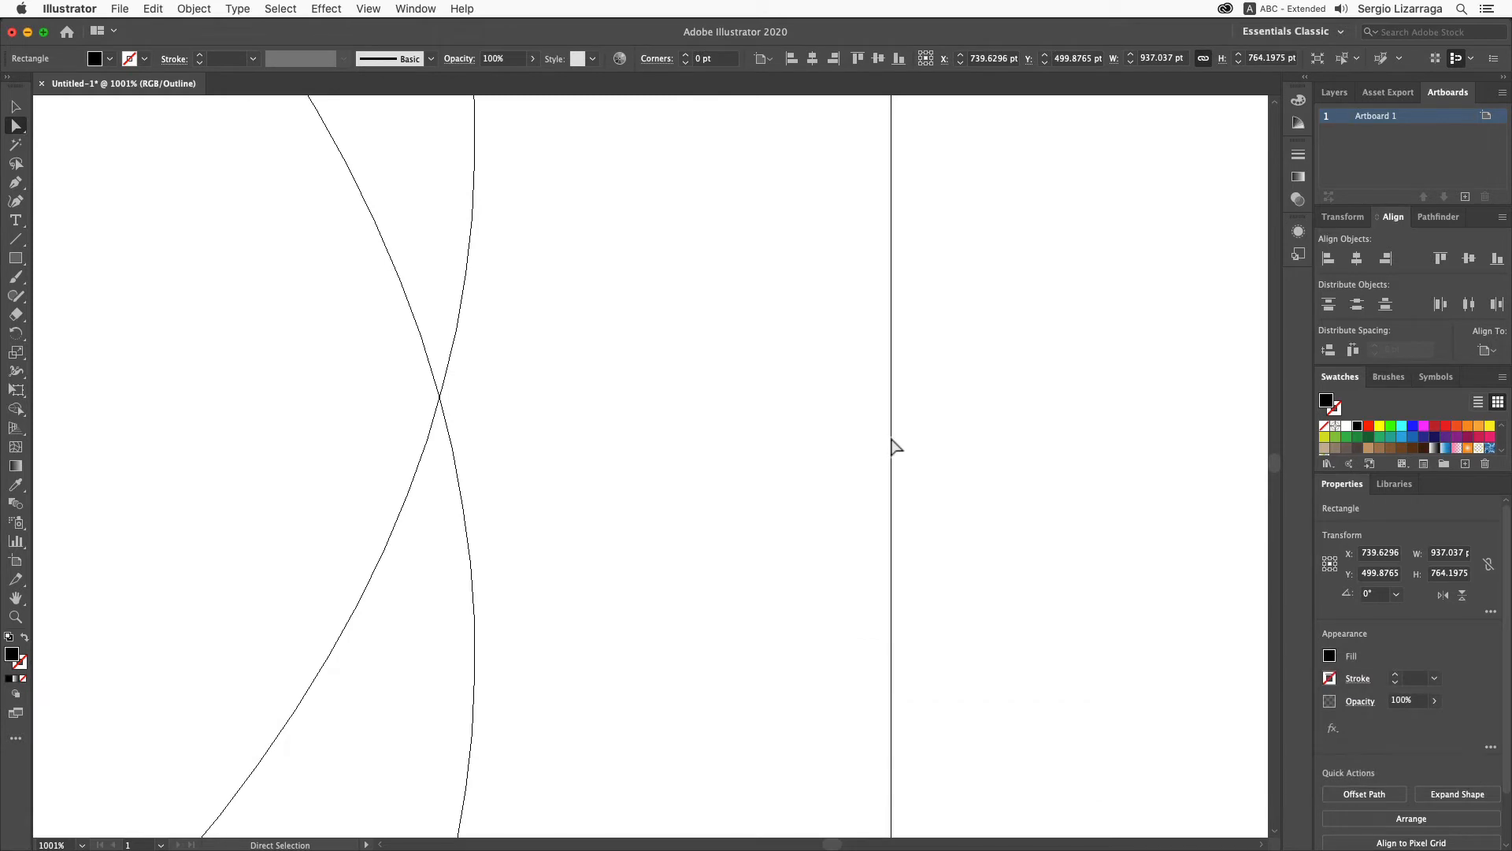
left_click_drag(884, 442, 532, 439)
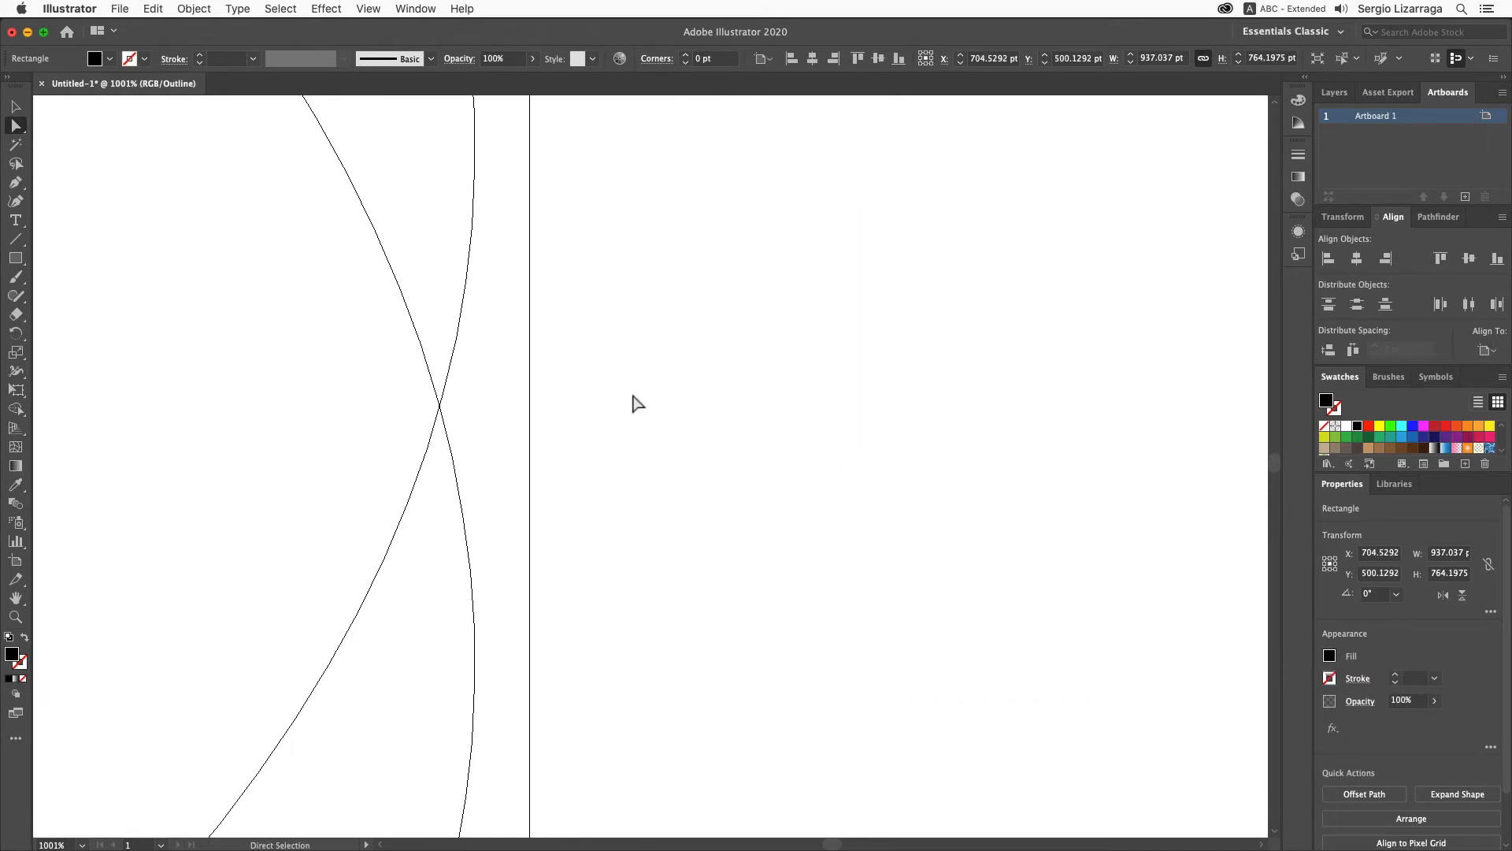
scroll(638, 403, "up", 5)
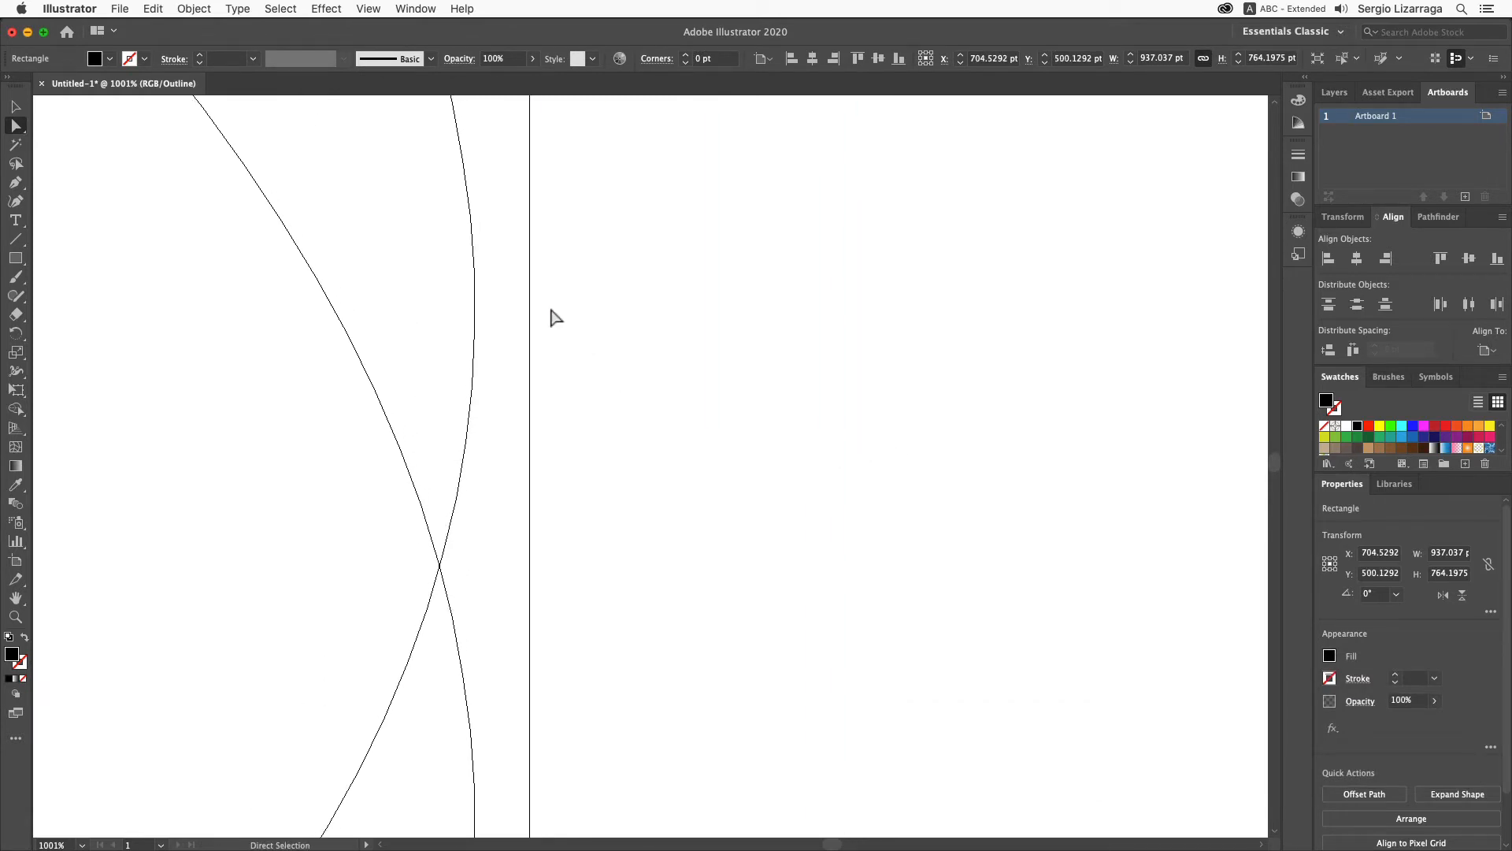
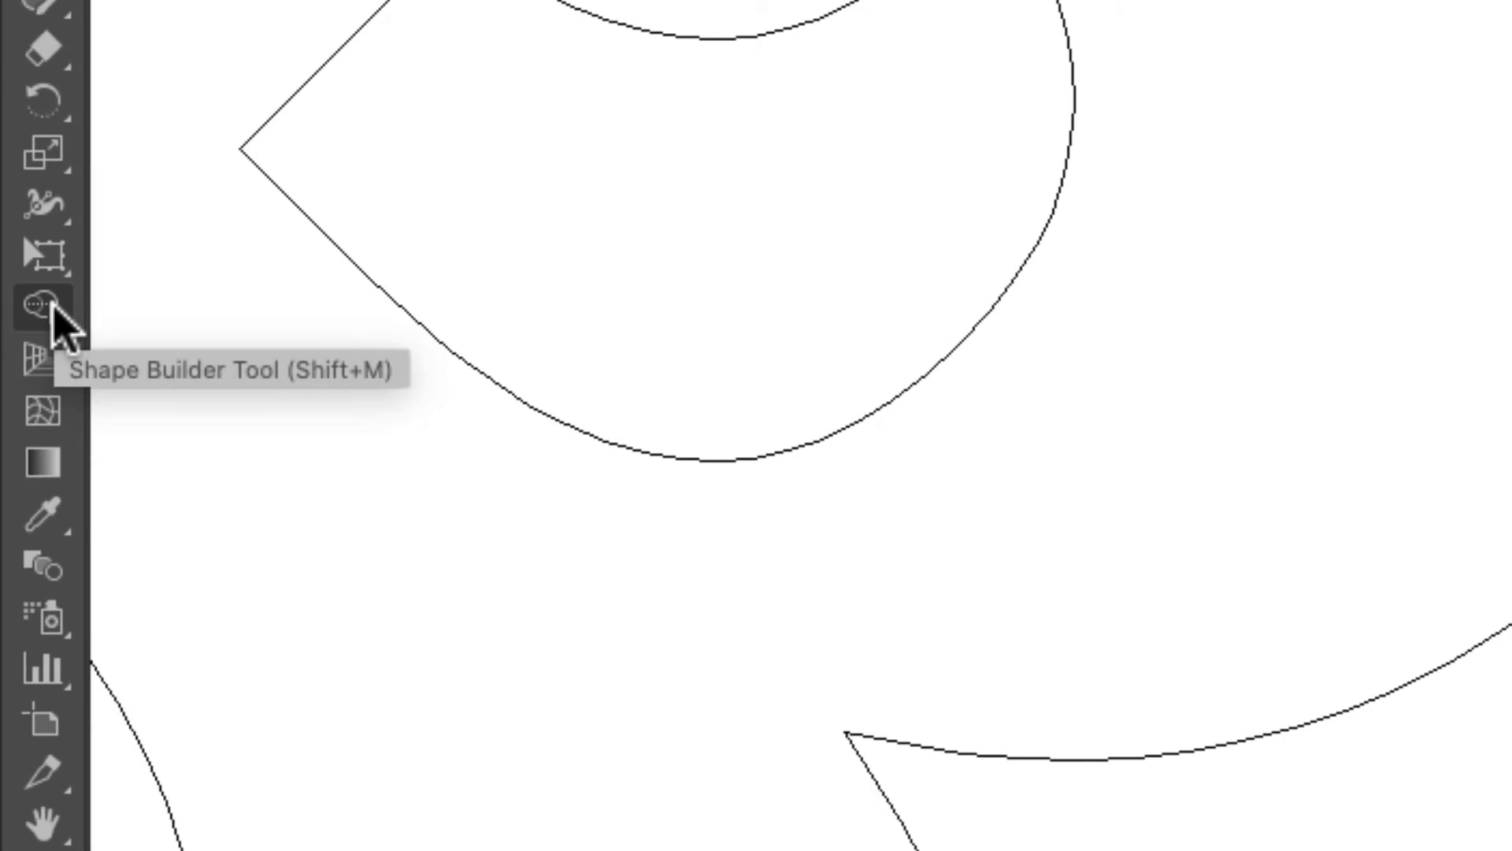
- Select all artwork with the Shape Builder tool, examine the regions between the rectangle and the letters, and clear the selection
left_click(54, 309)
left_click(54, 308)
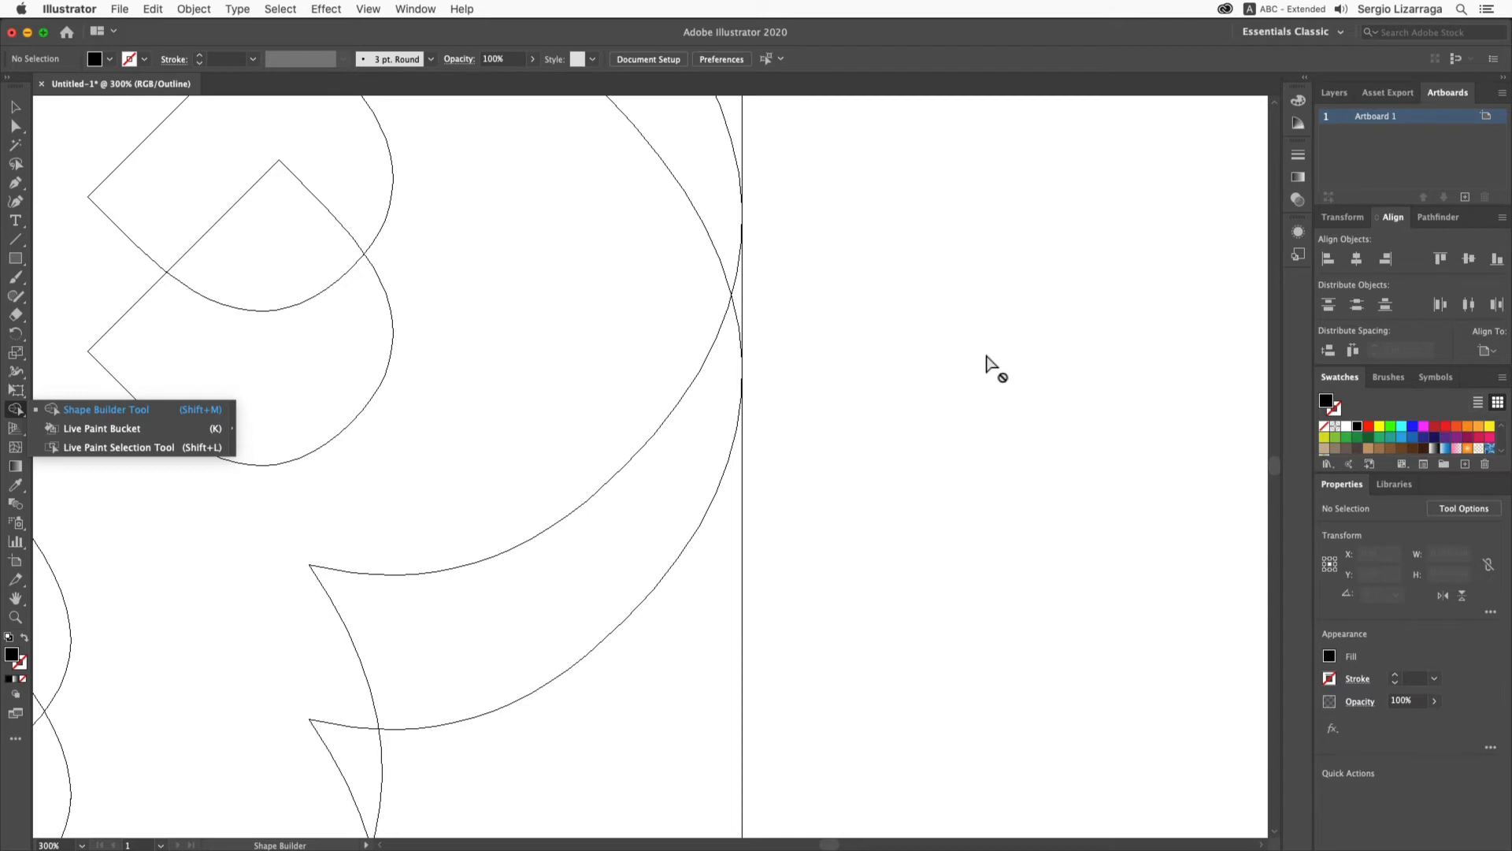
left_click(16, 409)
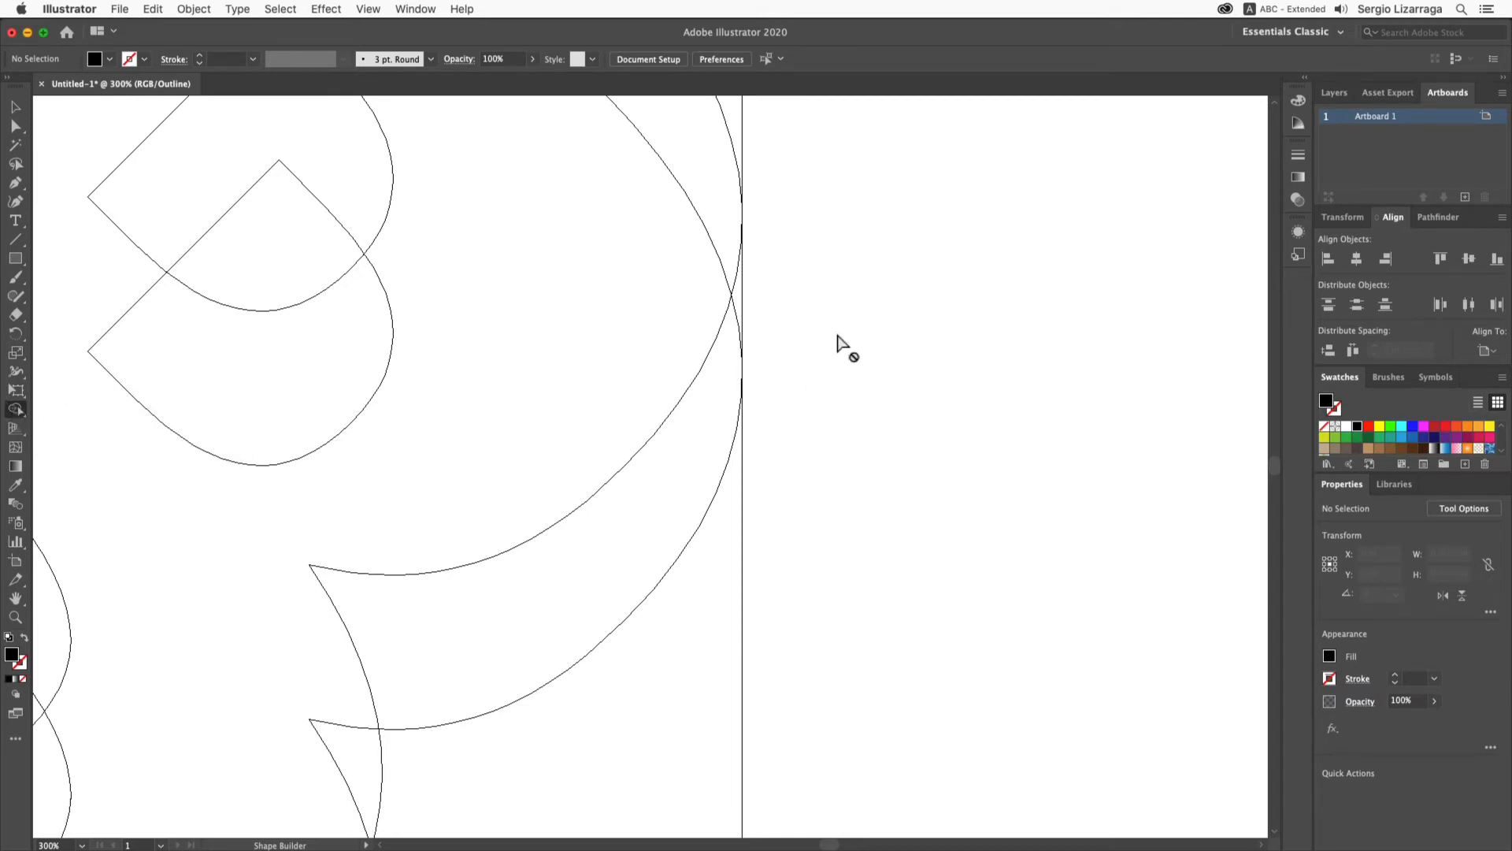
key("super+a")
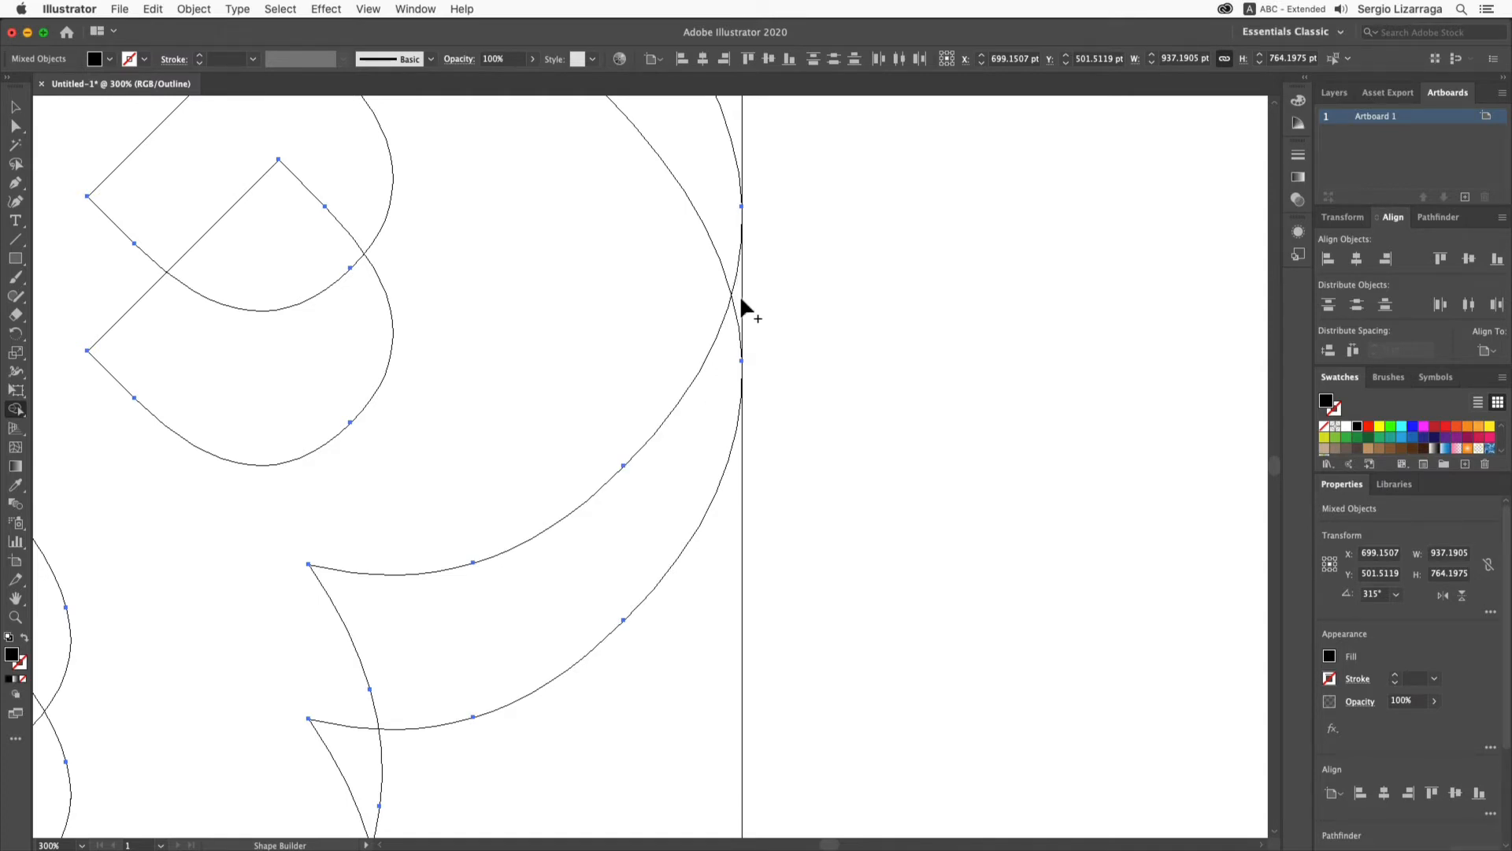
left_click(840, 329, "alt")
left_click(841, 329, "alt")
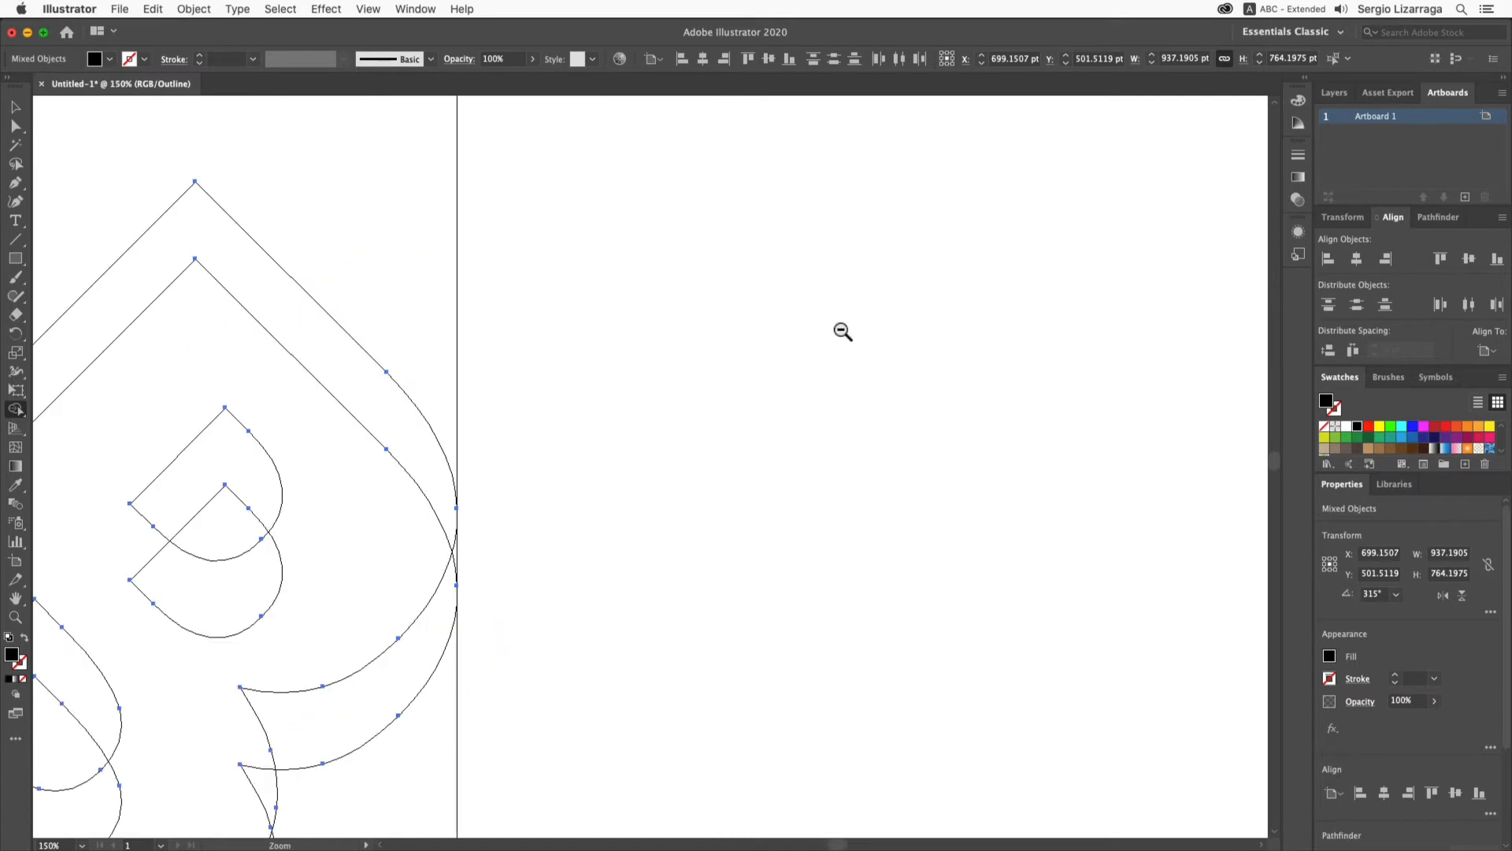
left_click(840, 329, "alt")
left_click_drag(567, 427, 888, 247)
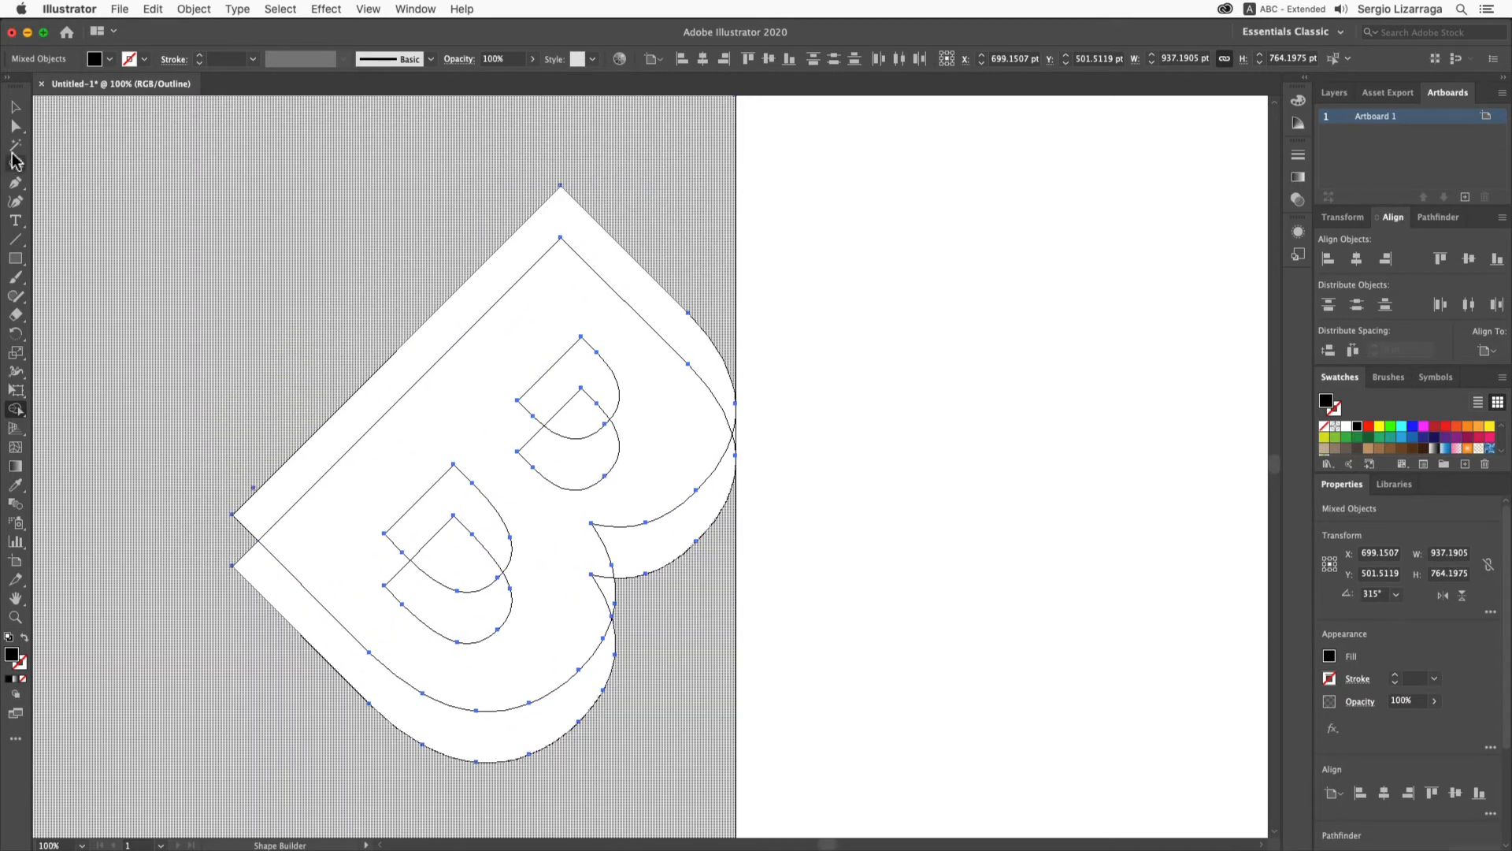
left_click(16, 126)
left_click(902, 281)
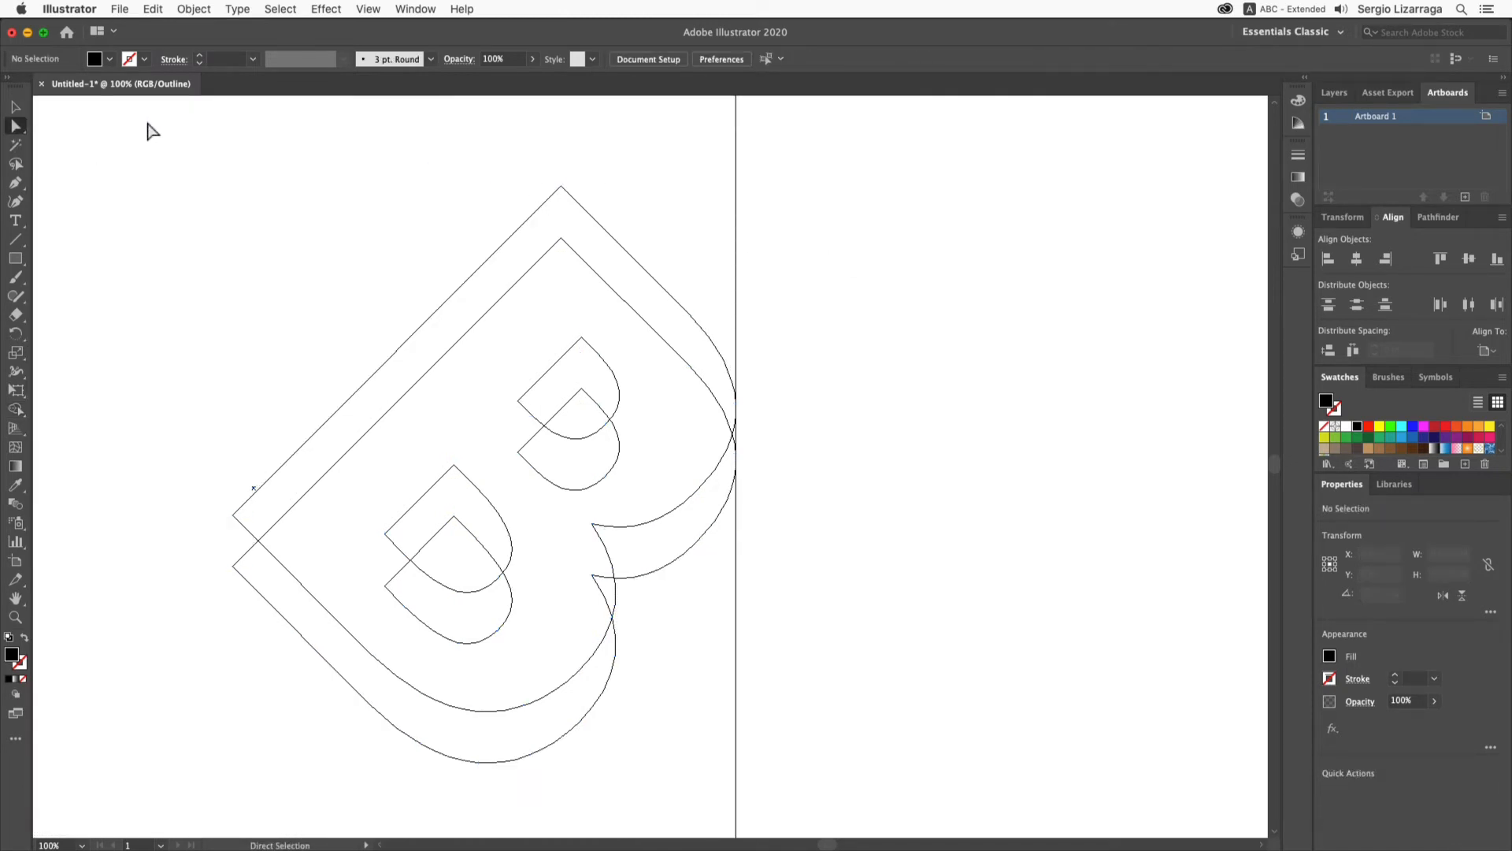
- Place a copy of the upper letter B to the right of the rectangle and deselect it
left_click(15, 108)
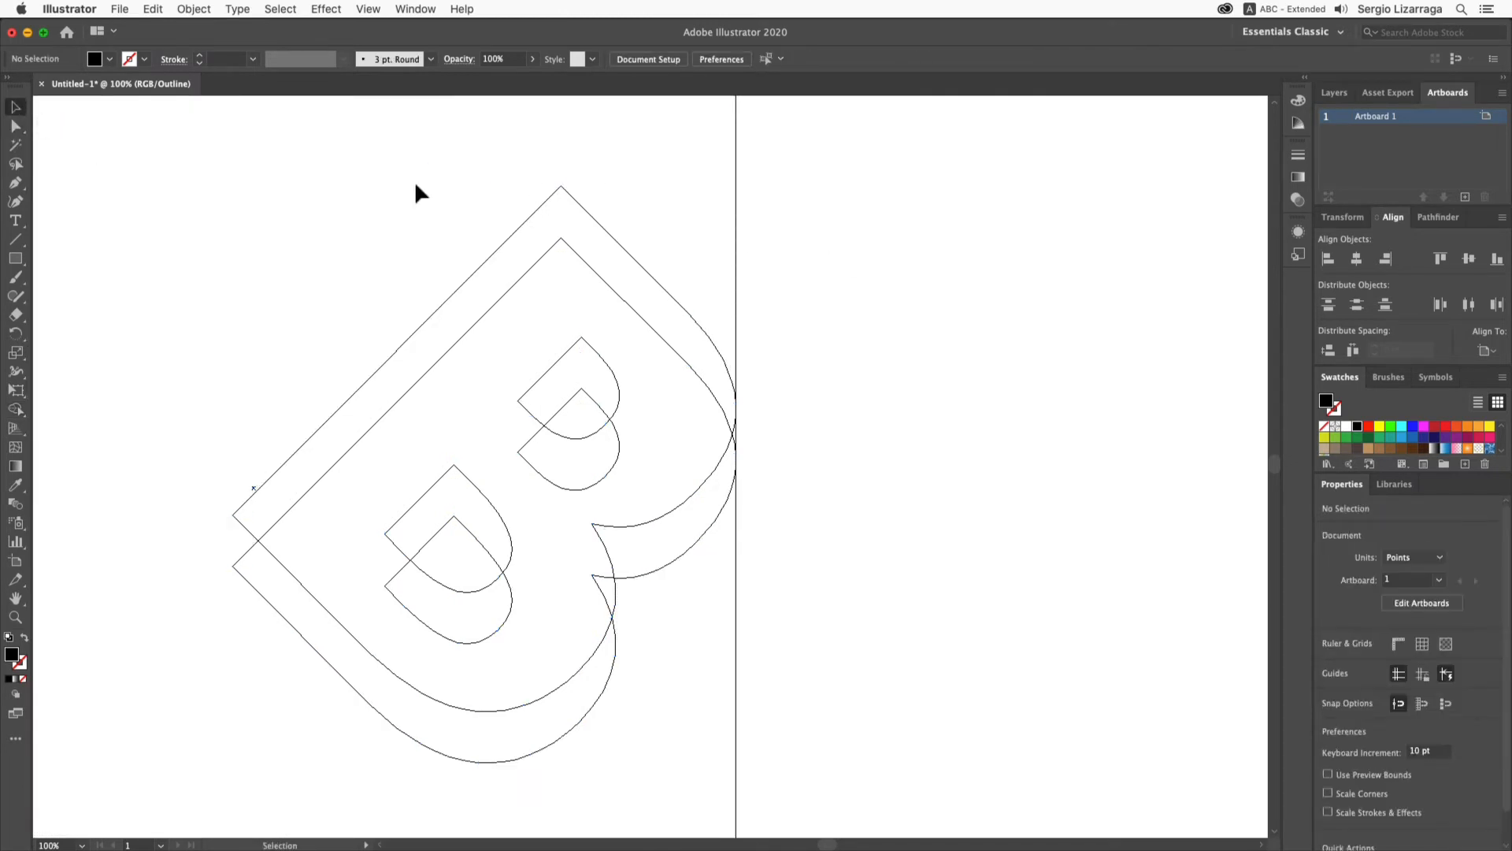
left_click(561, 186)
left_click_drag(560, 186, 1182, 192)
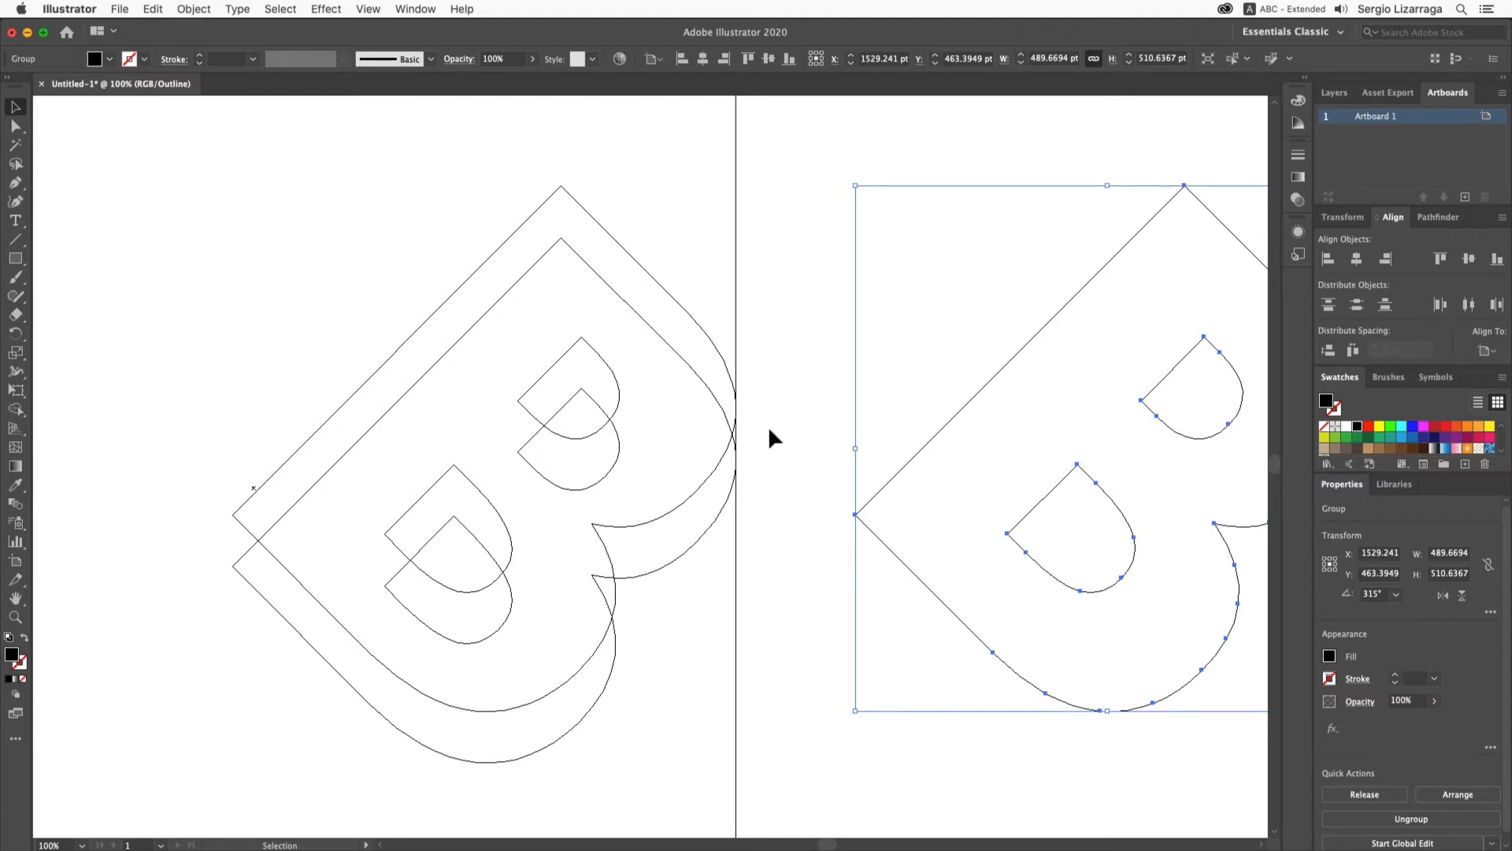
left_click(785, 356)
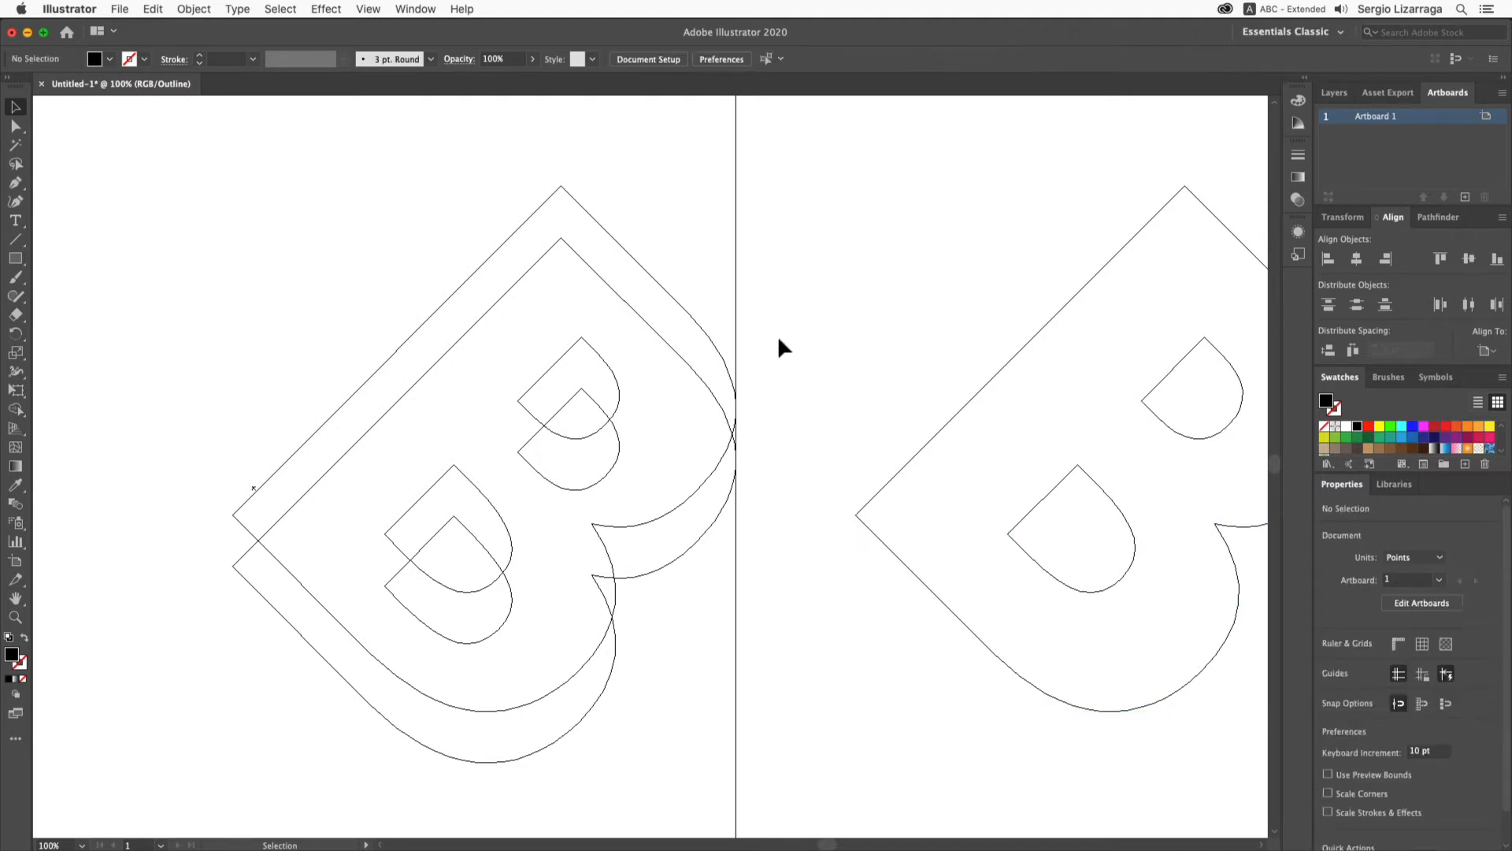
- Select the overlapping letters and rectangle with the Shape Builder tool, examine the narrow gap at the rectangle's right edge, and deselect
left_click_drag(791, 144, 210, 799)
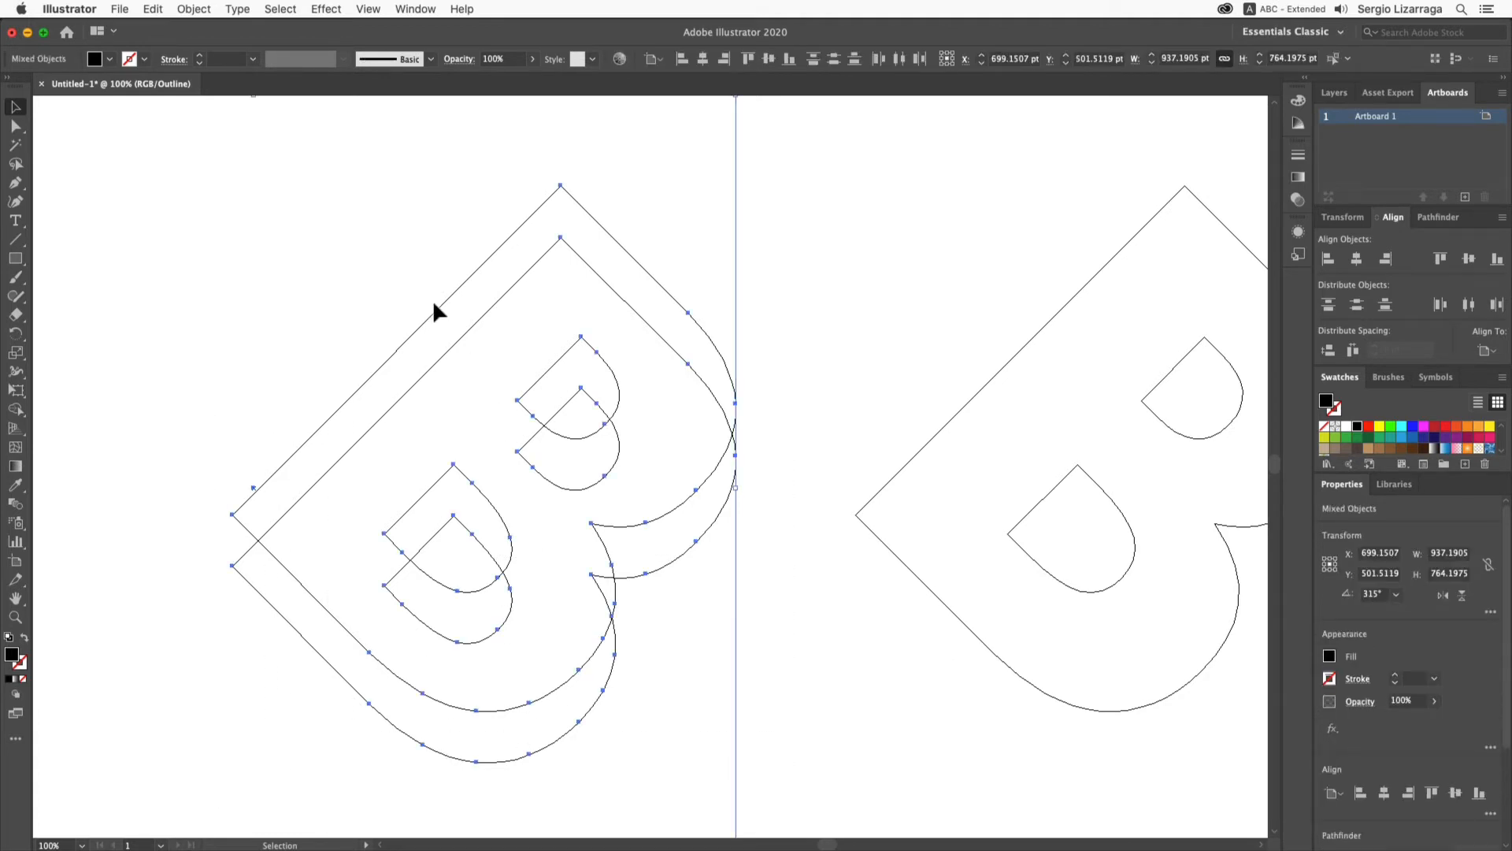
key("shift")
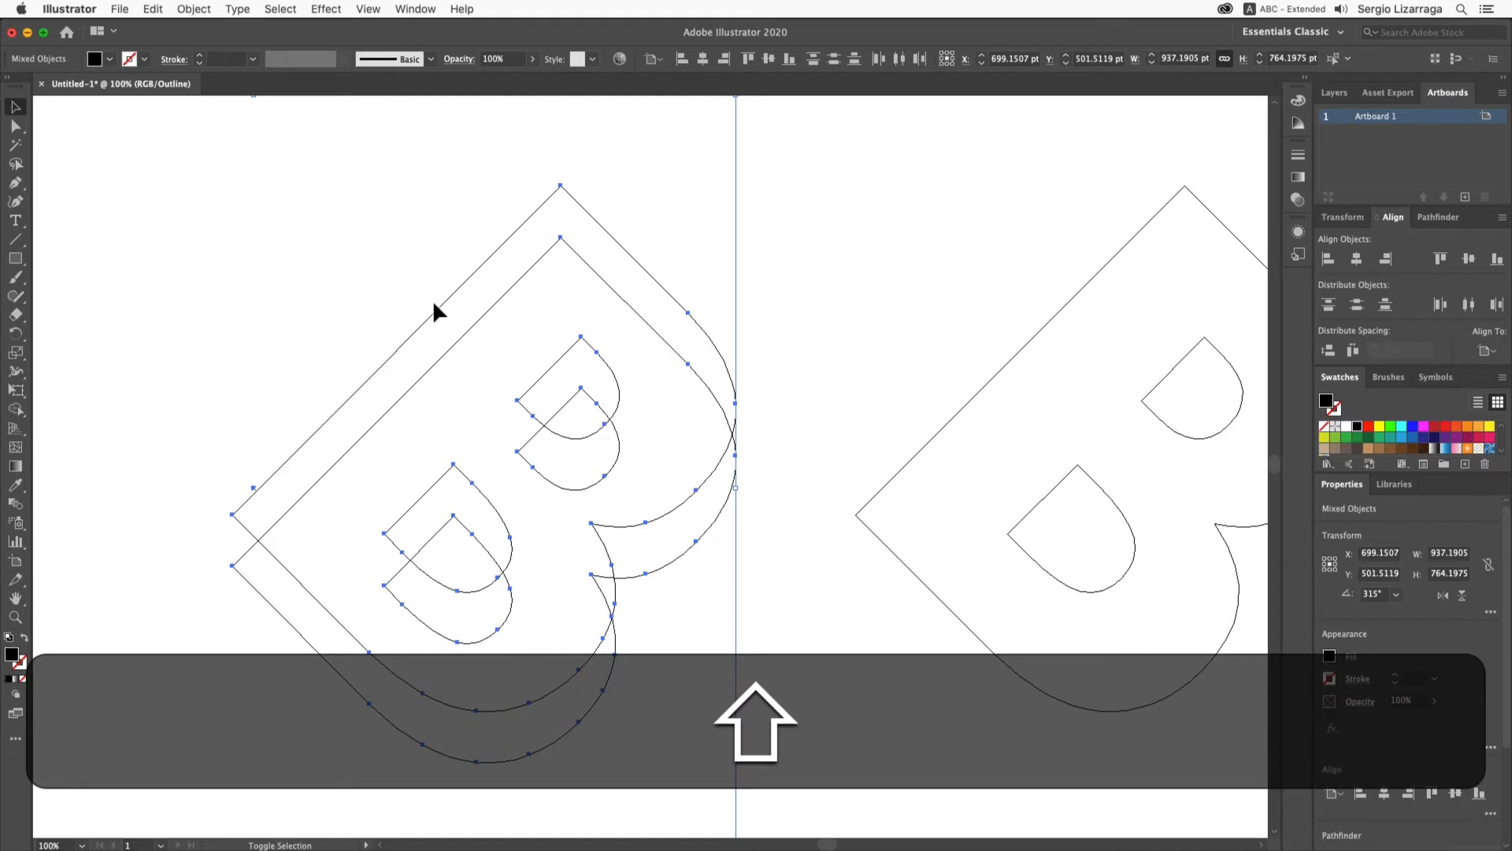
key("shift+m")
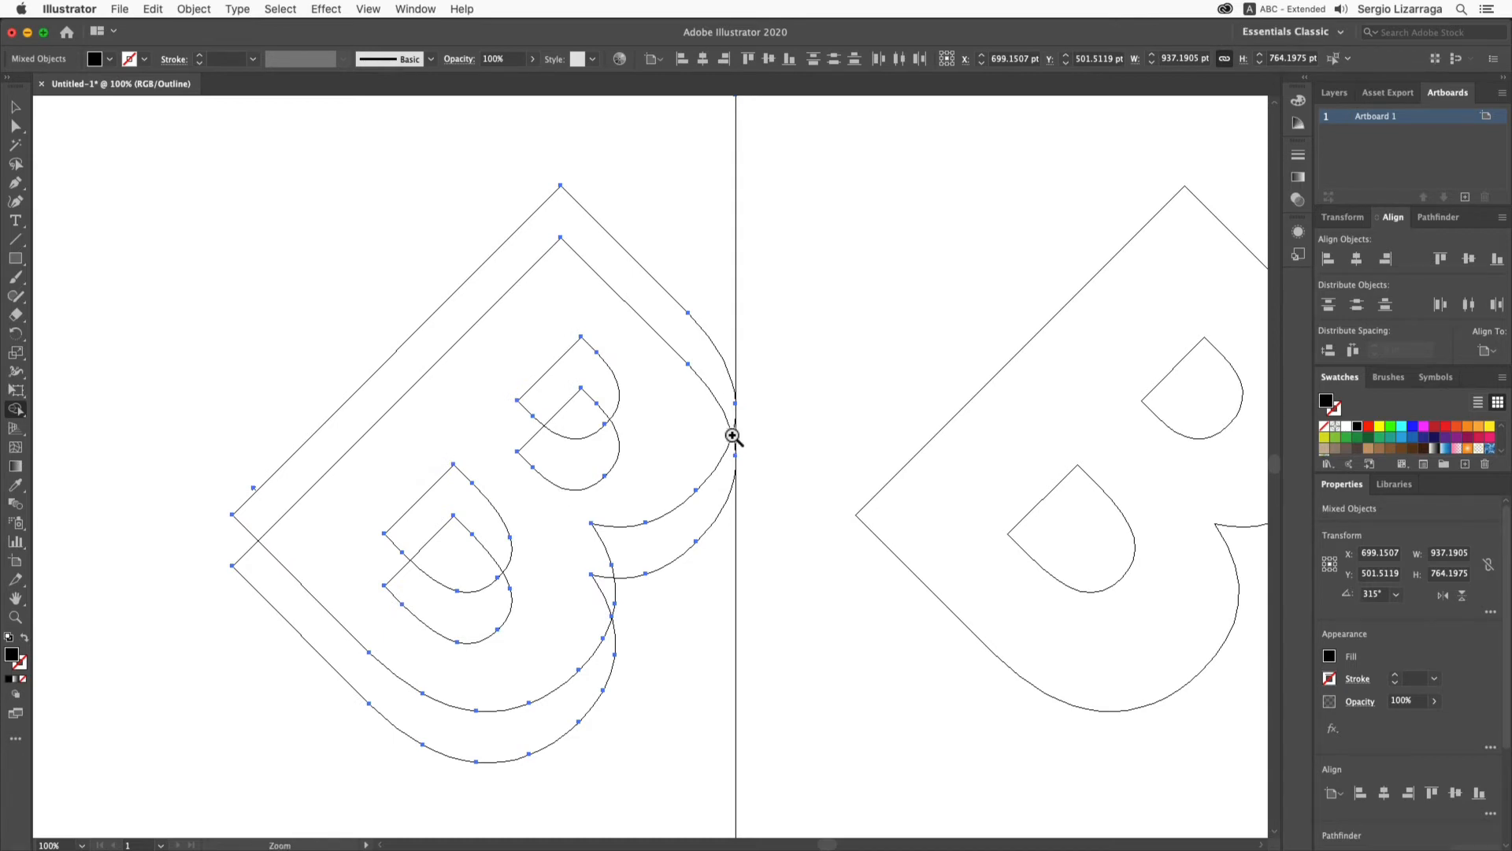
left_click(736, 437, "super")
left_click(735, 437, "super")
left_click_drag(596, 470, 806, 285)
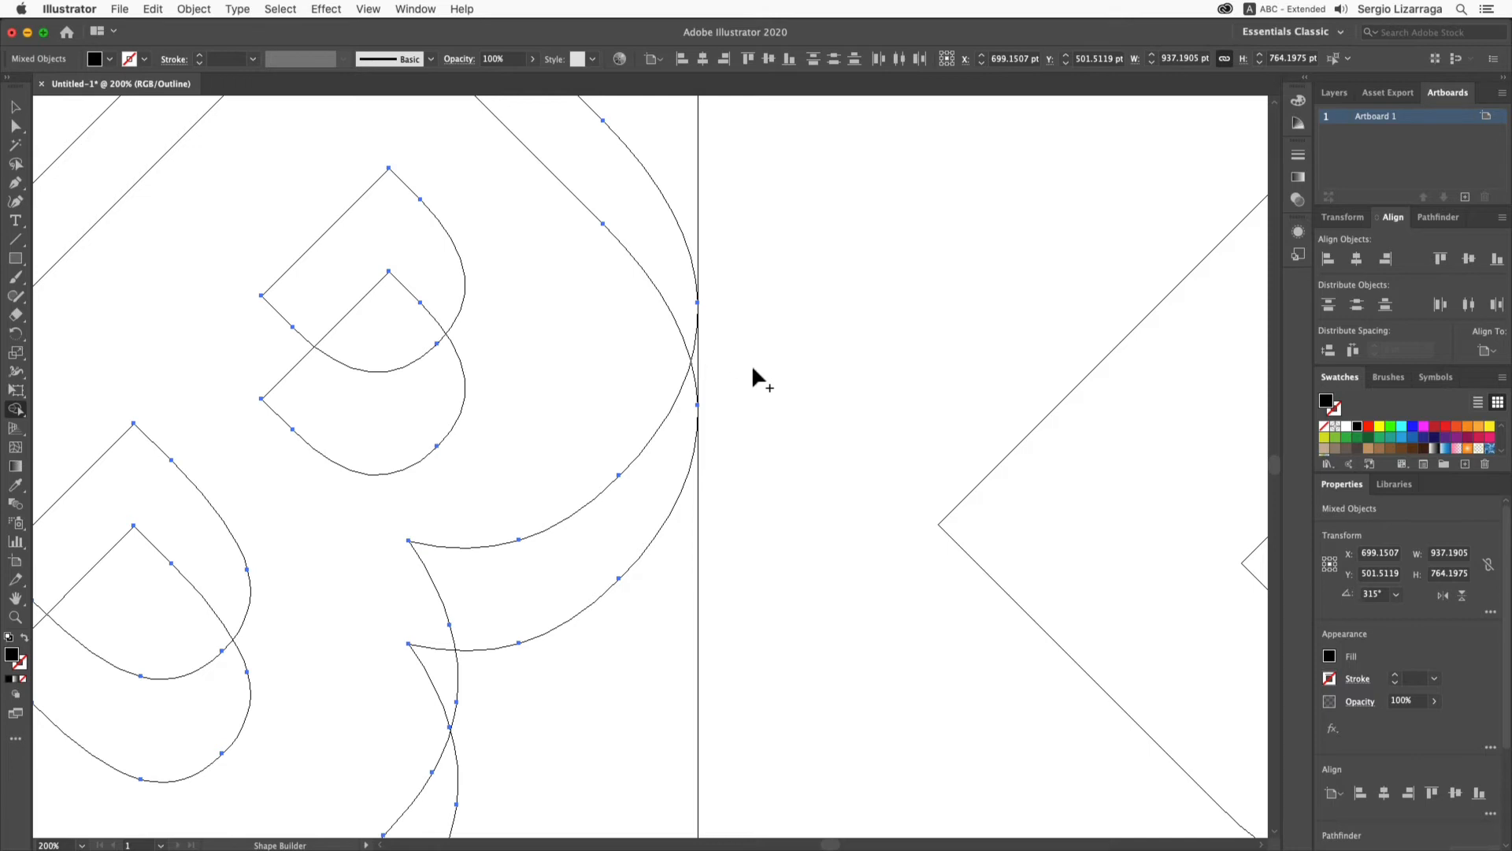
left_click(17, 127)
left_click(790, 577)
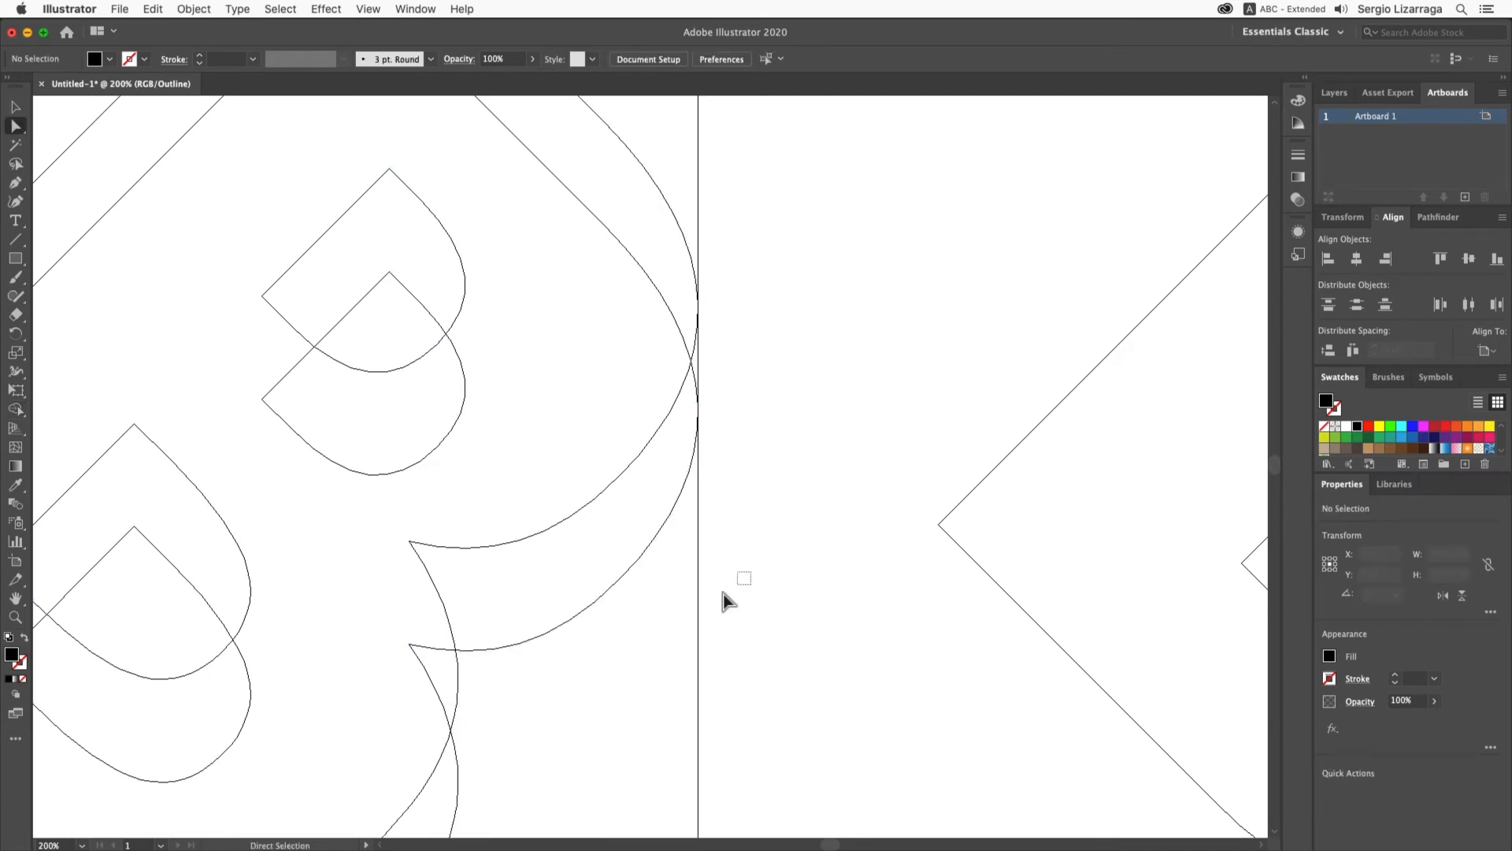
- Try to nudge the rectangle horizontally against the letters' outer curves, and deselect it
left_click_drag(749, 574, 673, 630)
key("shift")
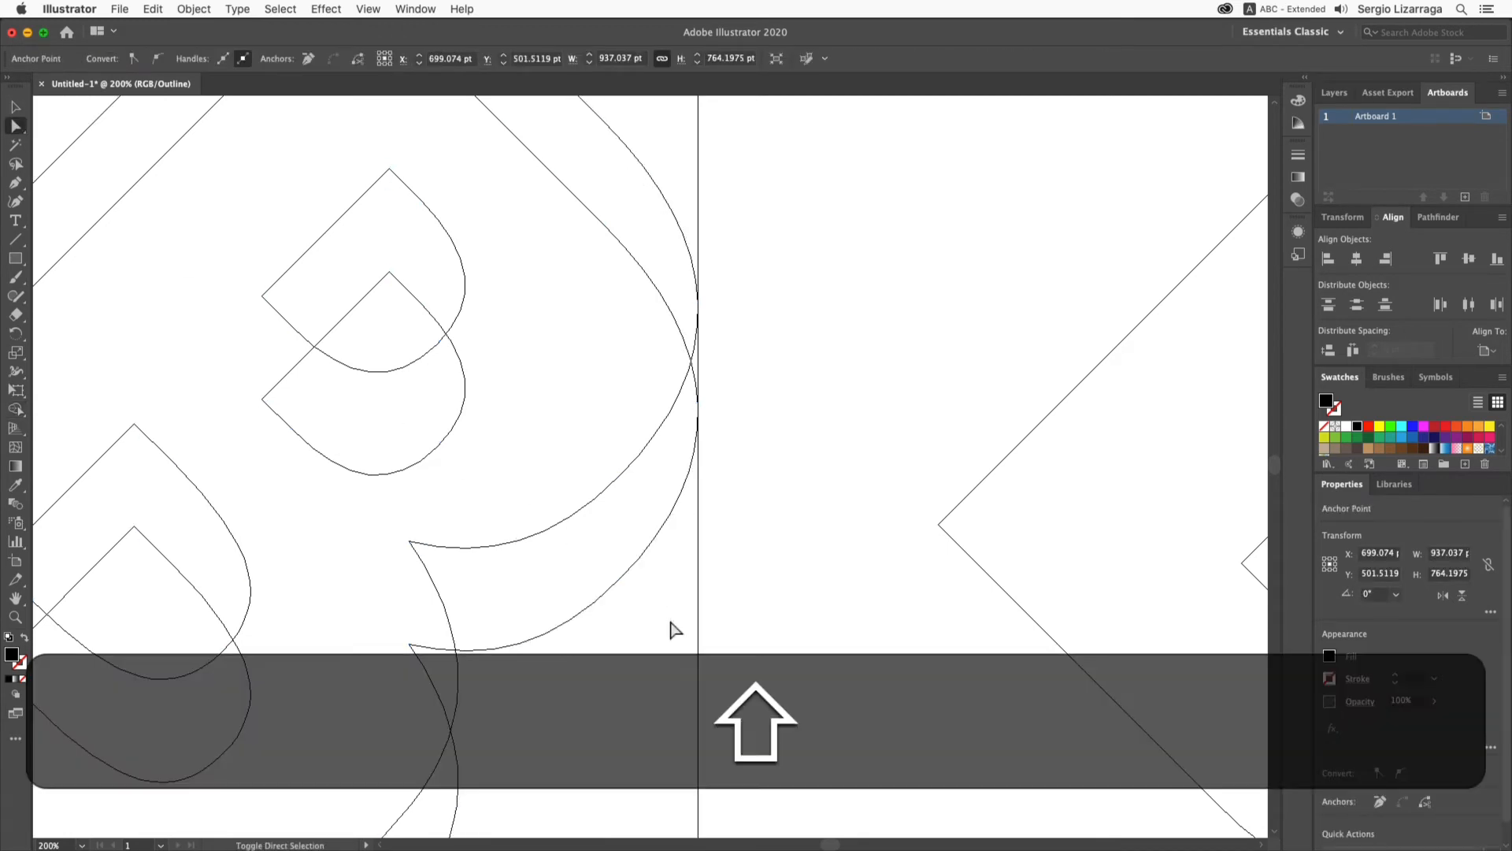
key("shift+Right")
key("shift+Left")
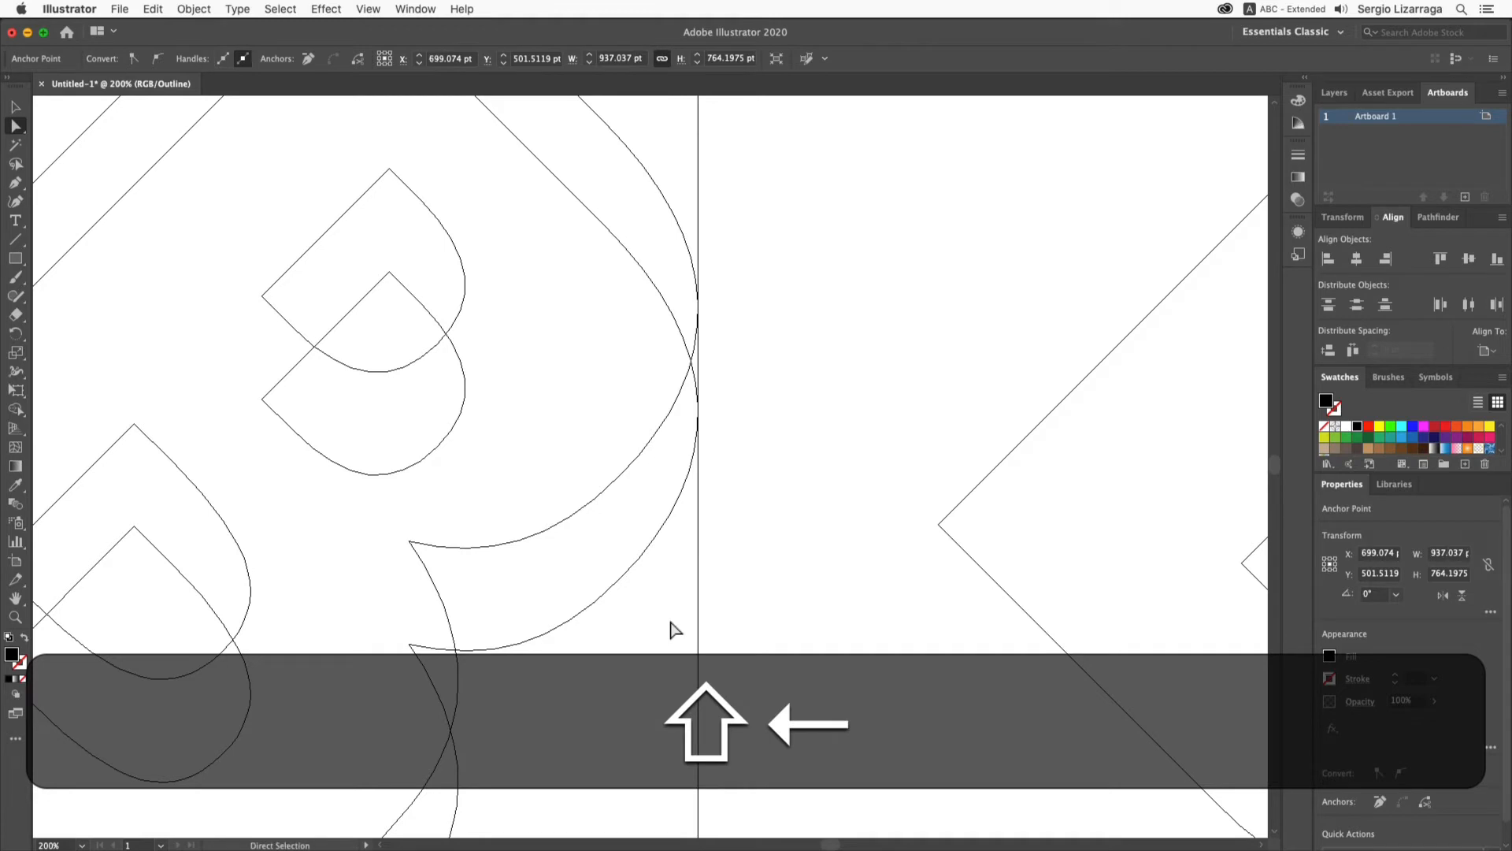
key("shift+Right")
key("shift+Left")
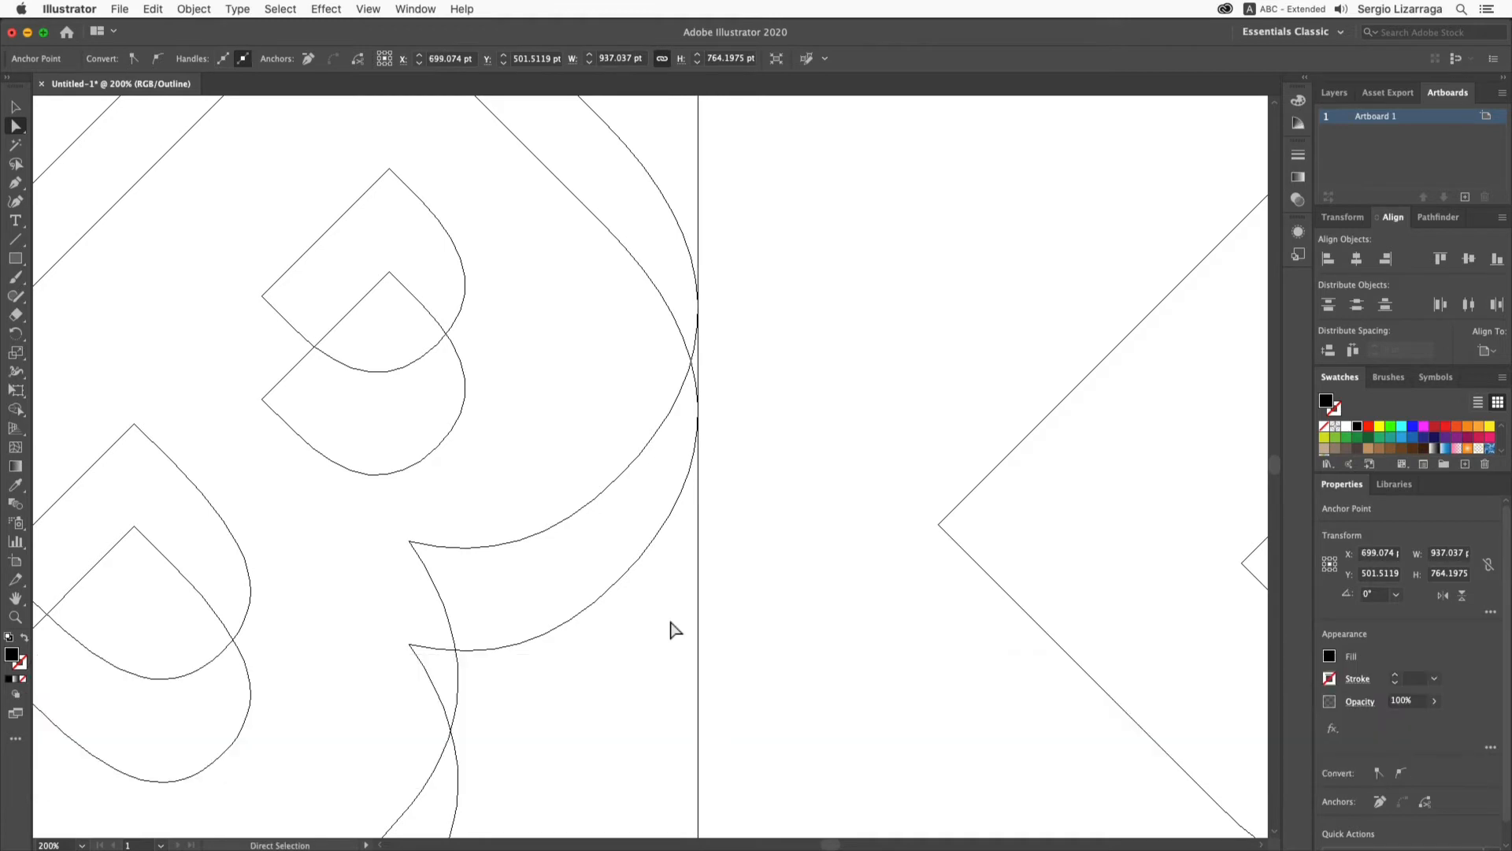
left_click(709, 604)
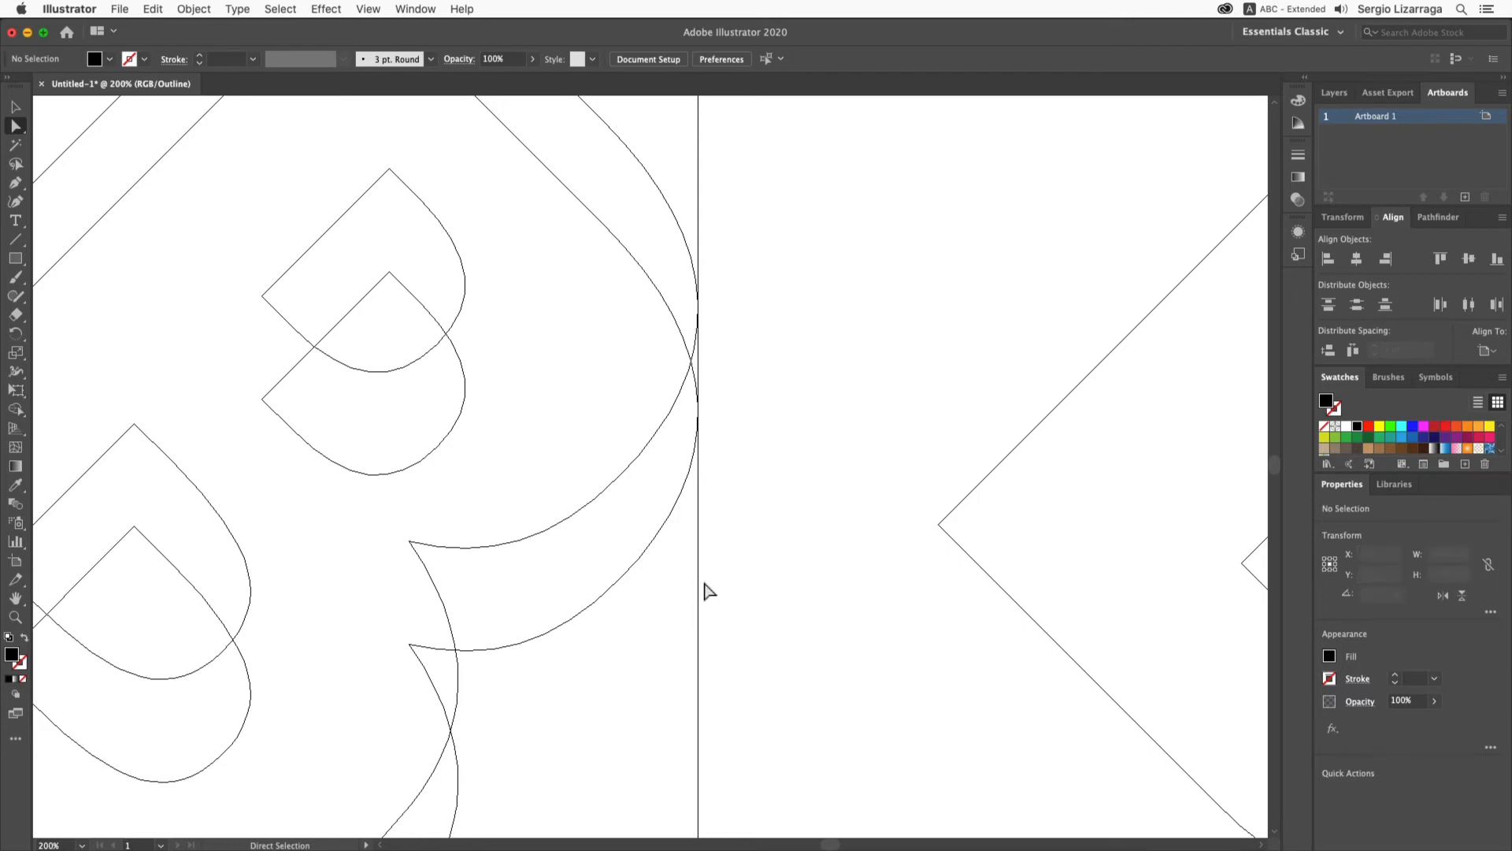
- Shift the rectangle slightly right to about X 699.84 pt so its edge clears the curves, and select all artwork
key("super")
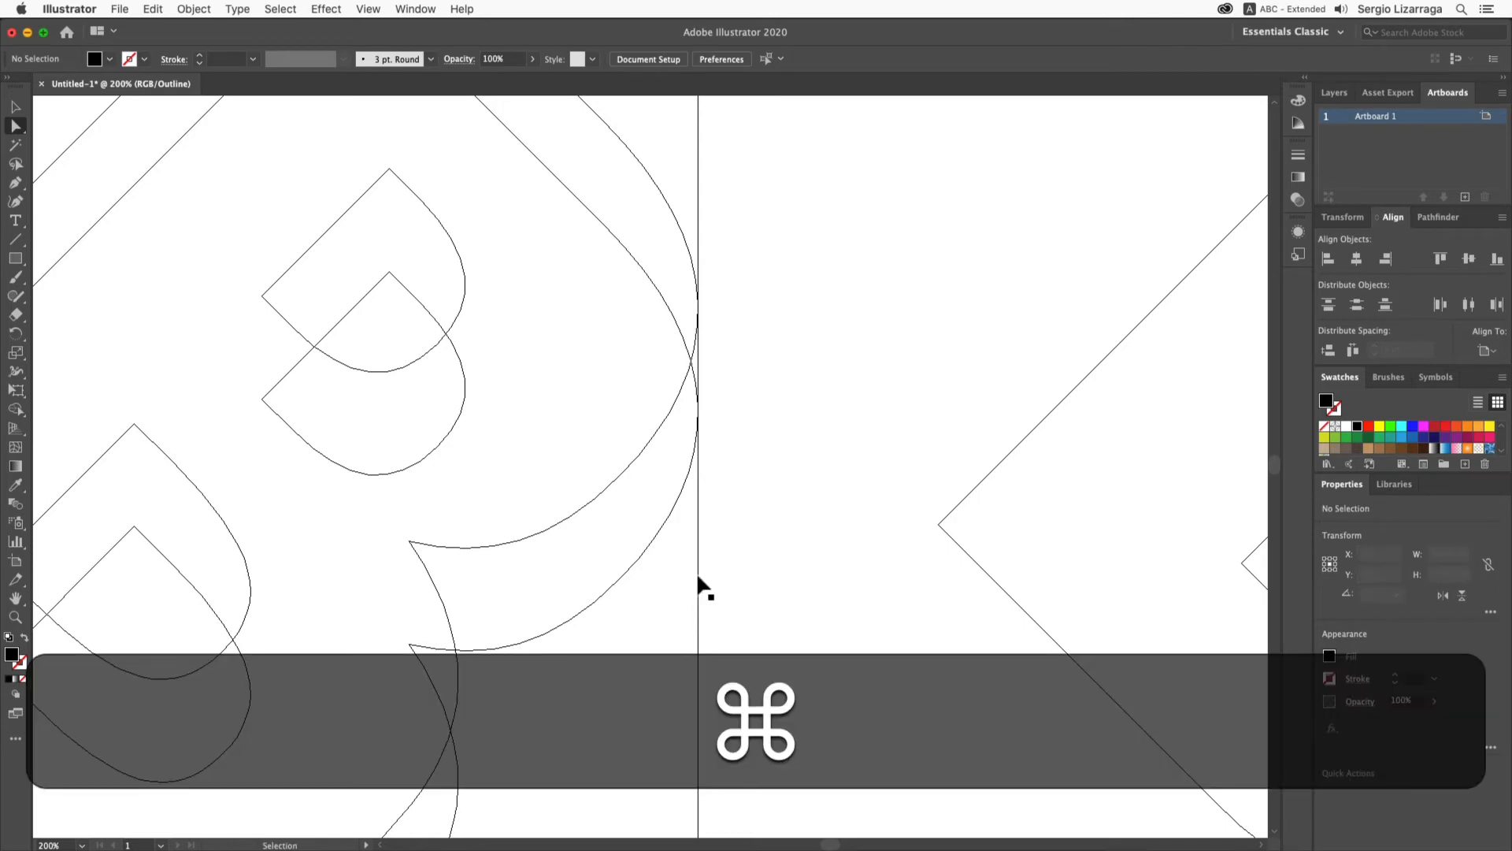
left_click_drag(698, 577, 700, 578)
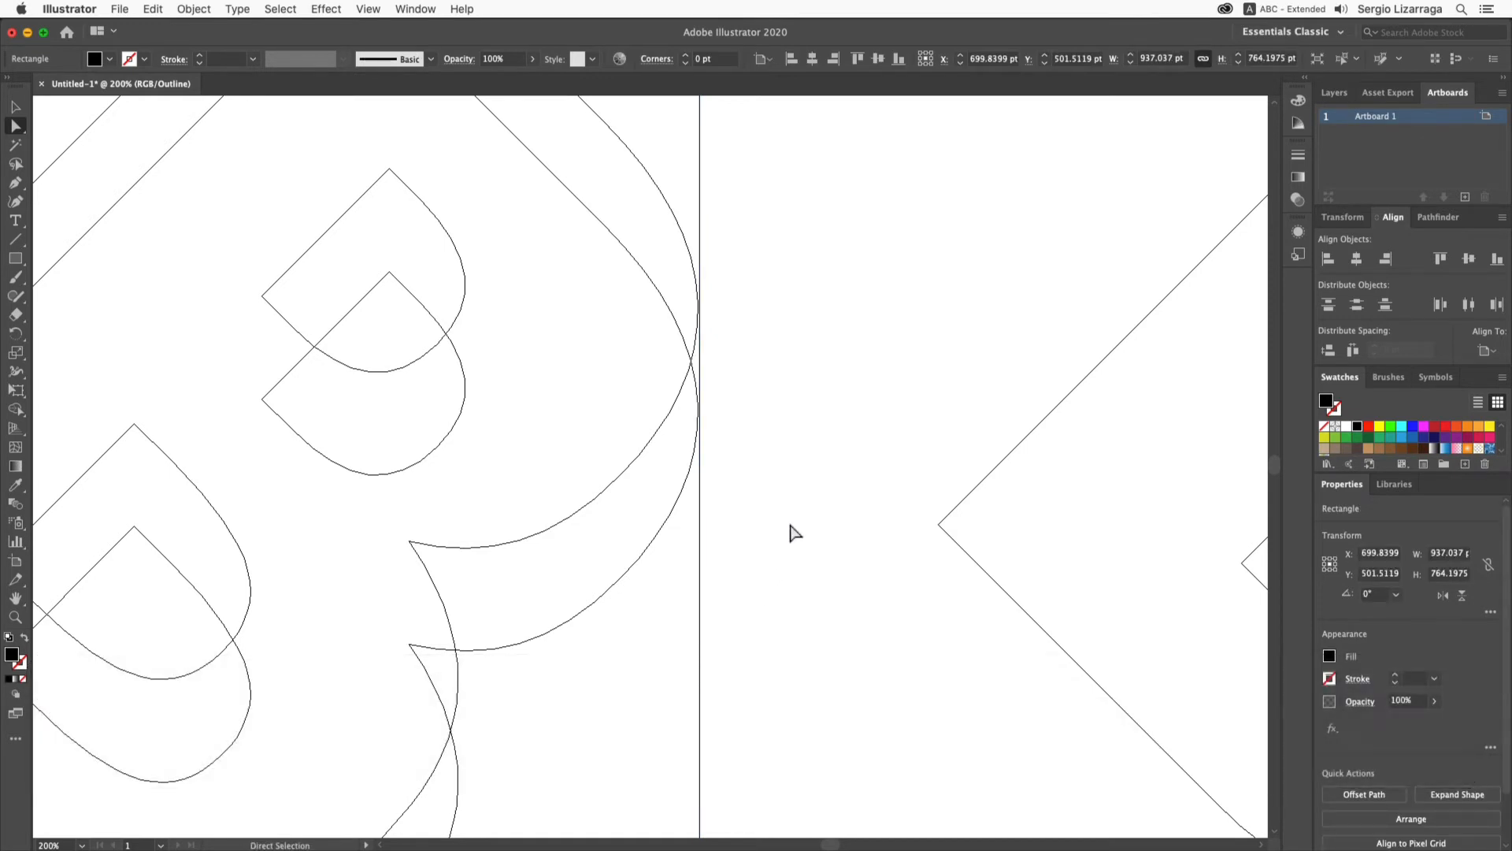
left_click(782, 467, "alt+super")
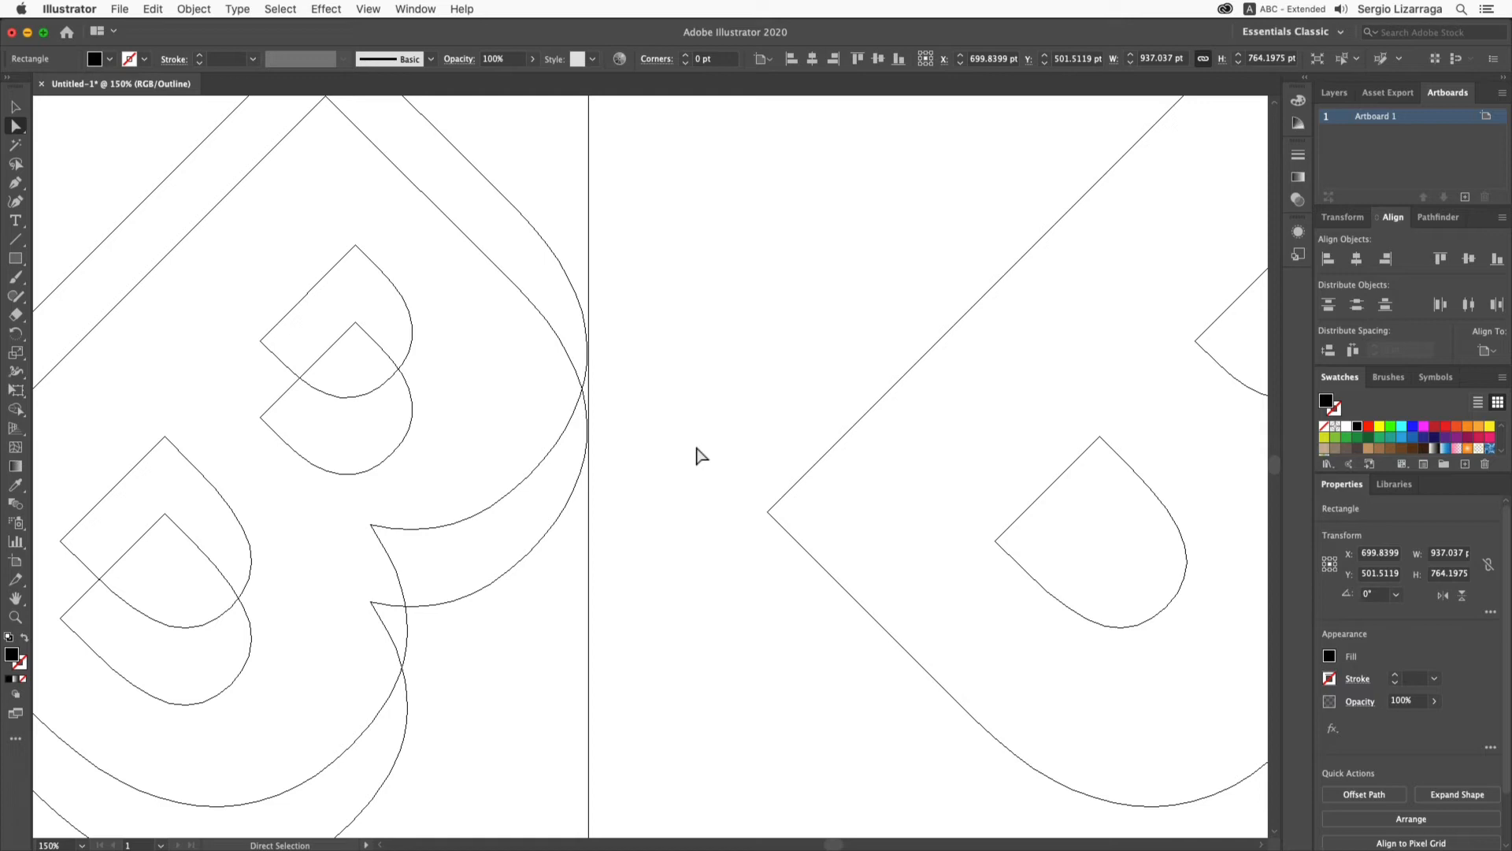
key("super+a")
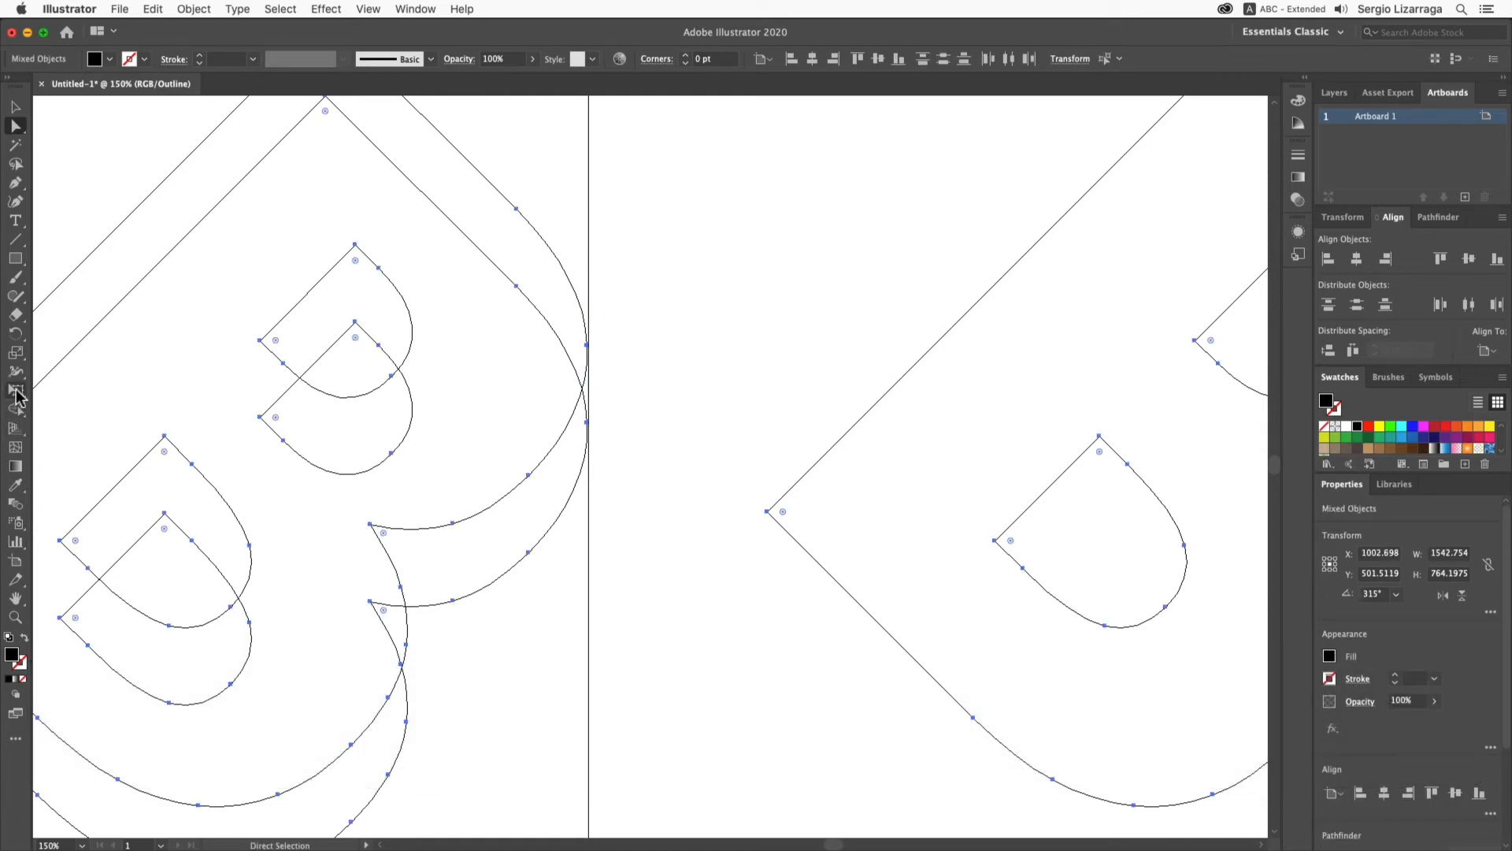
- Check the regions around the letters with the Shape Builder tool, and undo the rectangle's last horizontal shift
left_click(16, 409)
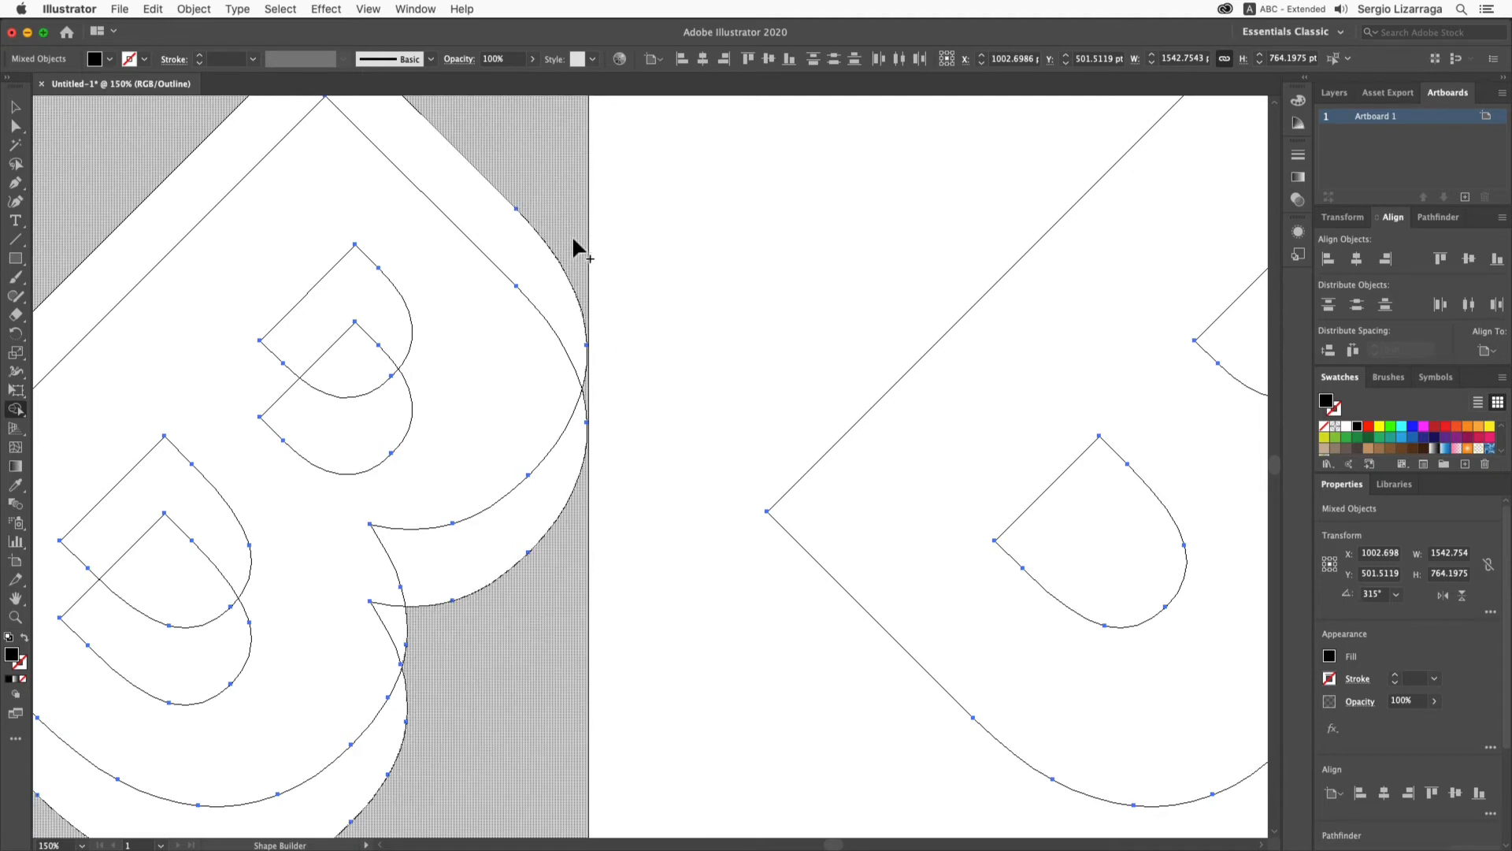
key("super")
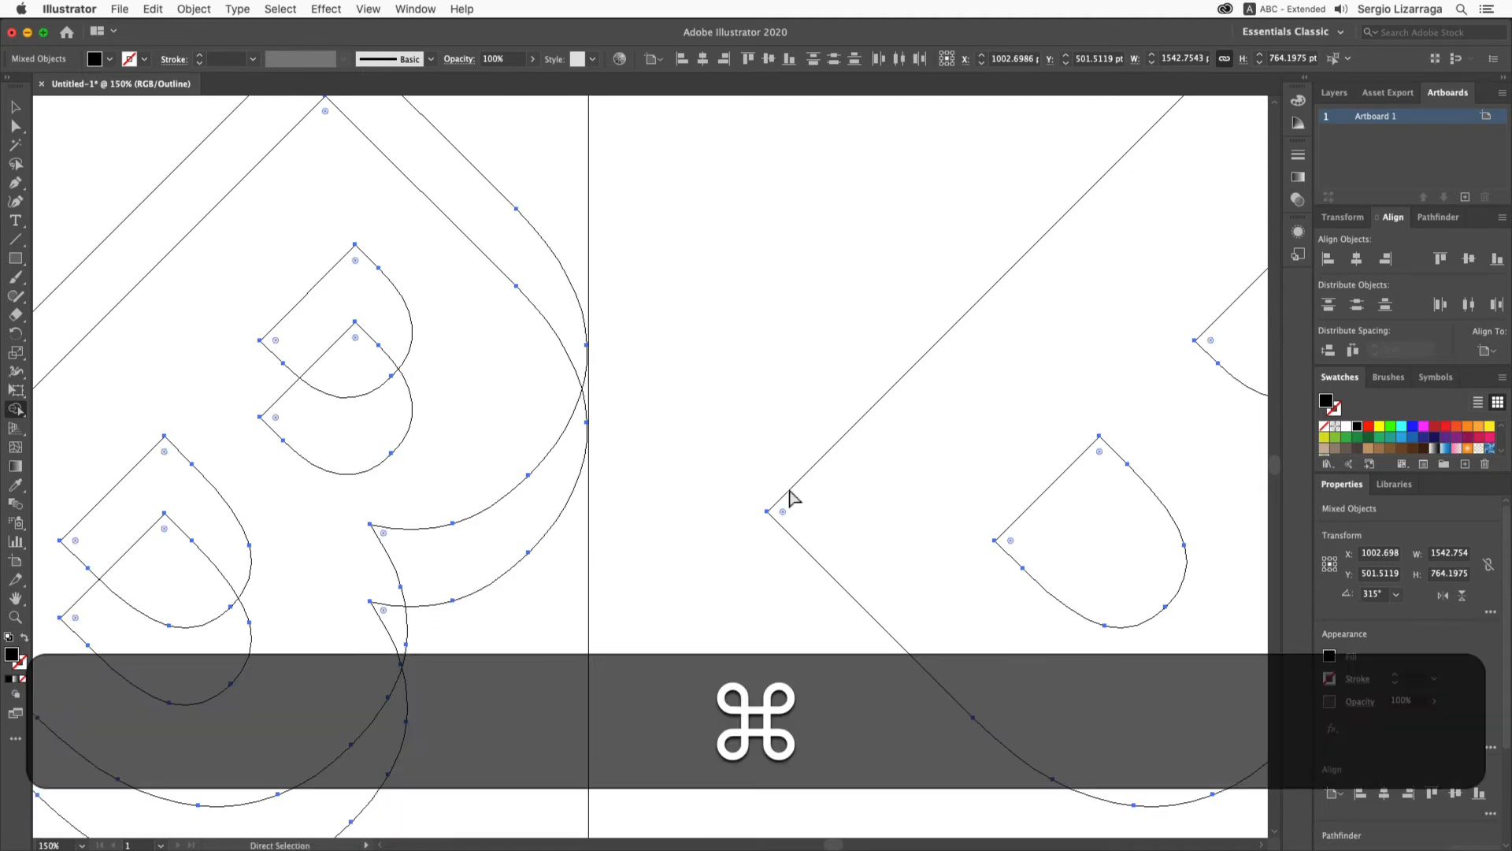
key("super+z")
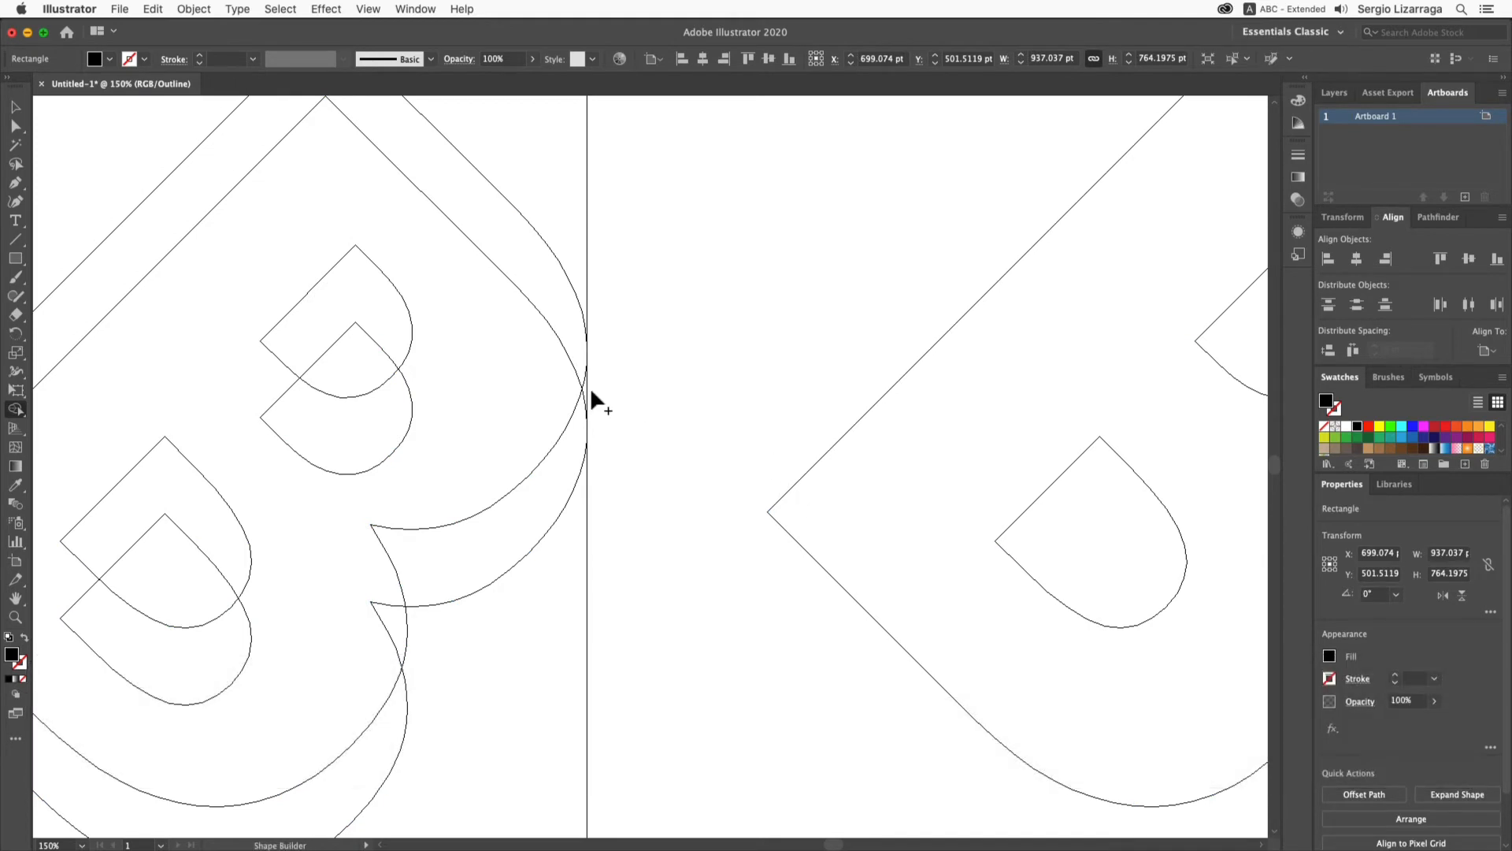
- Select all artwork and use the Shape Builder to merge the small gap at the rectangle's right edge into the upper lobe's shadow band
key("super+a")
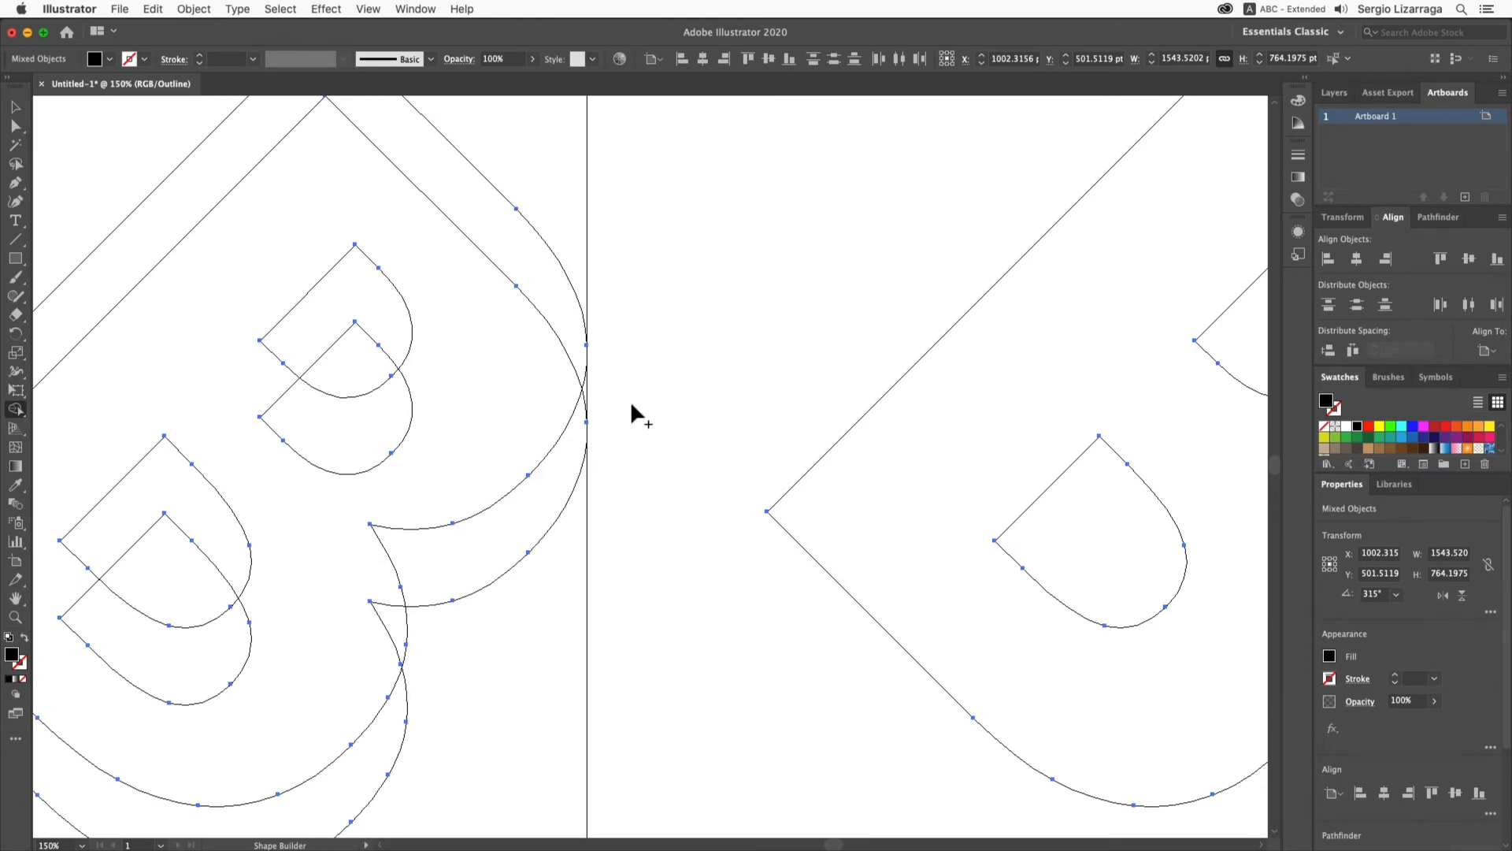
left_click_drag(523, 331, 672, 450)
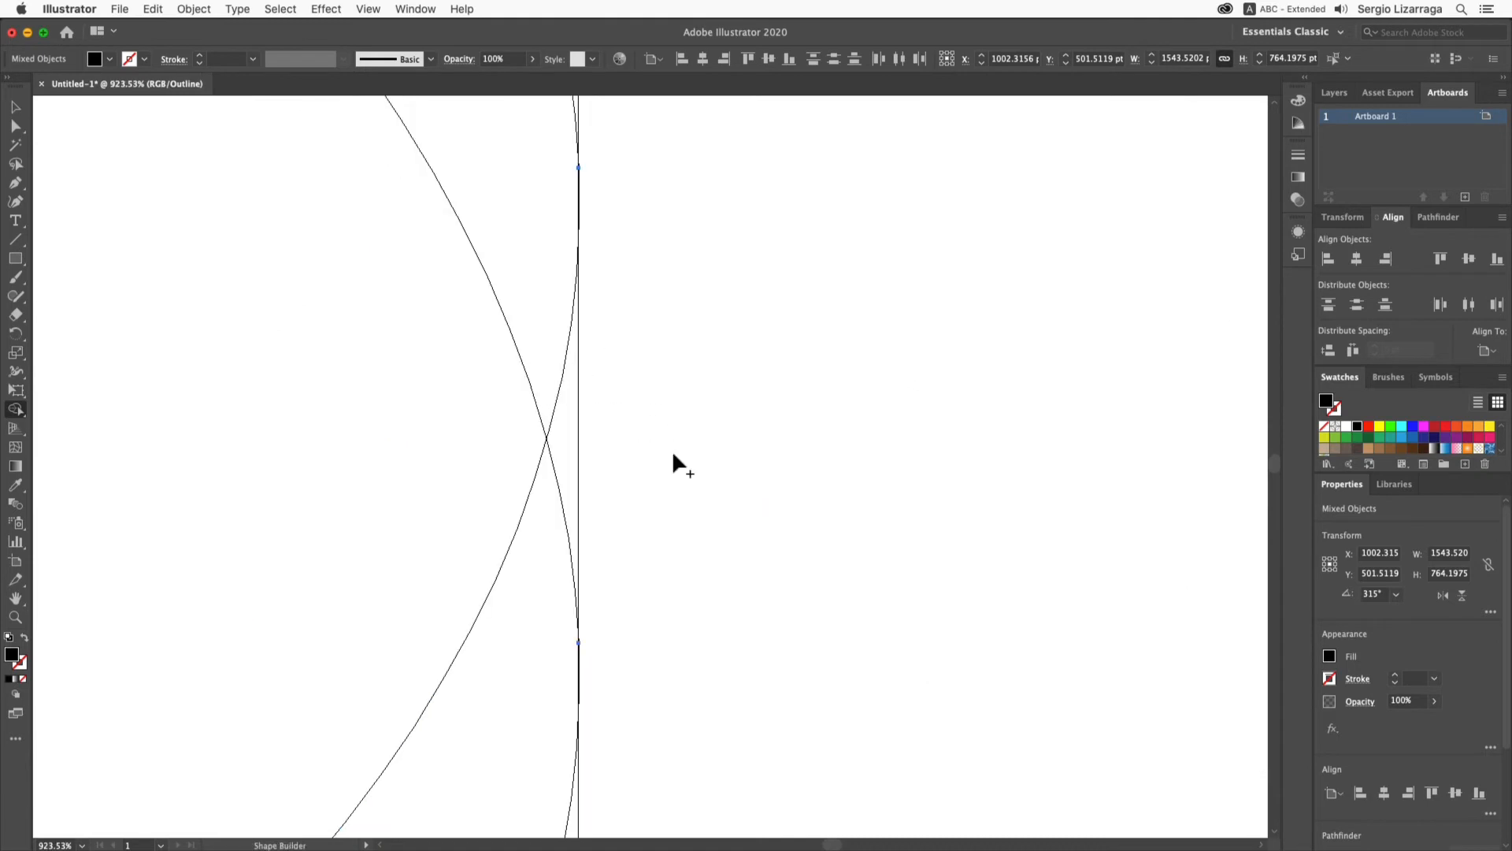
left_click(558, 434, "alt+super")
left_click(558, 434, "alt+super")
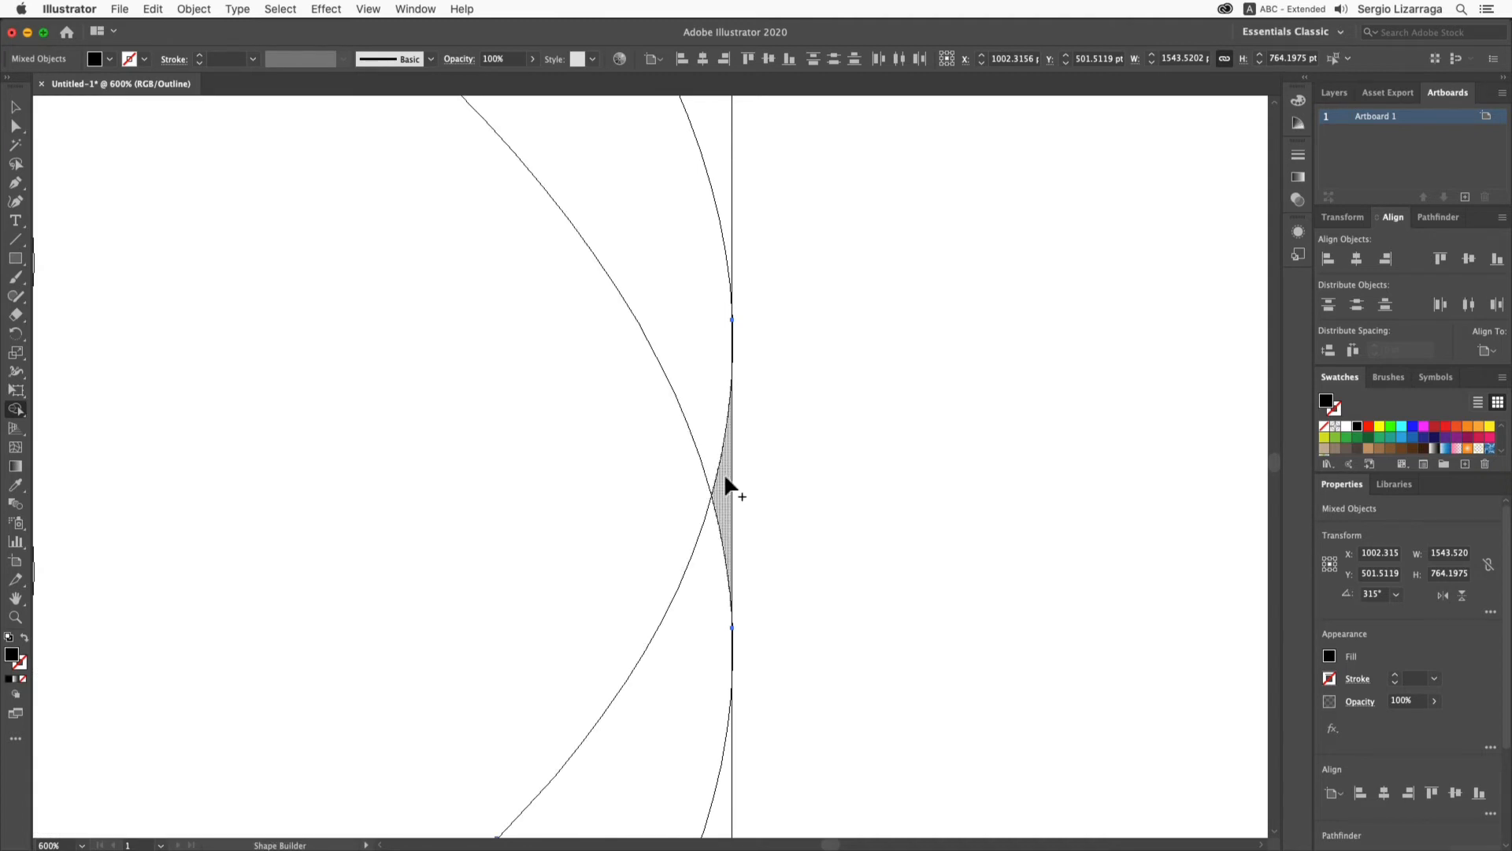
scroll(725, 485, "down", 4)
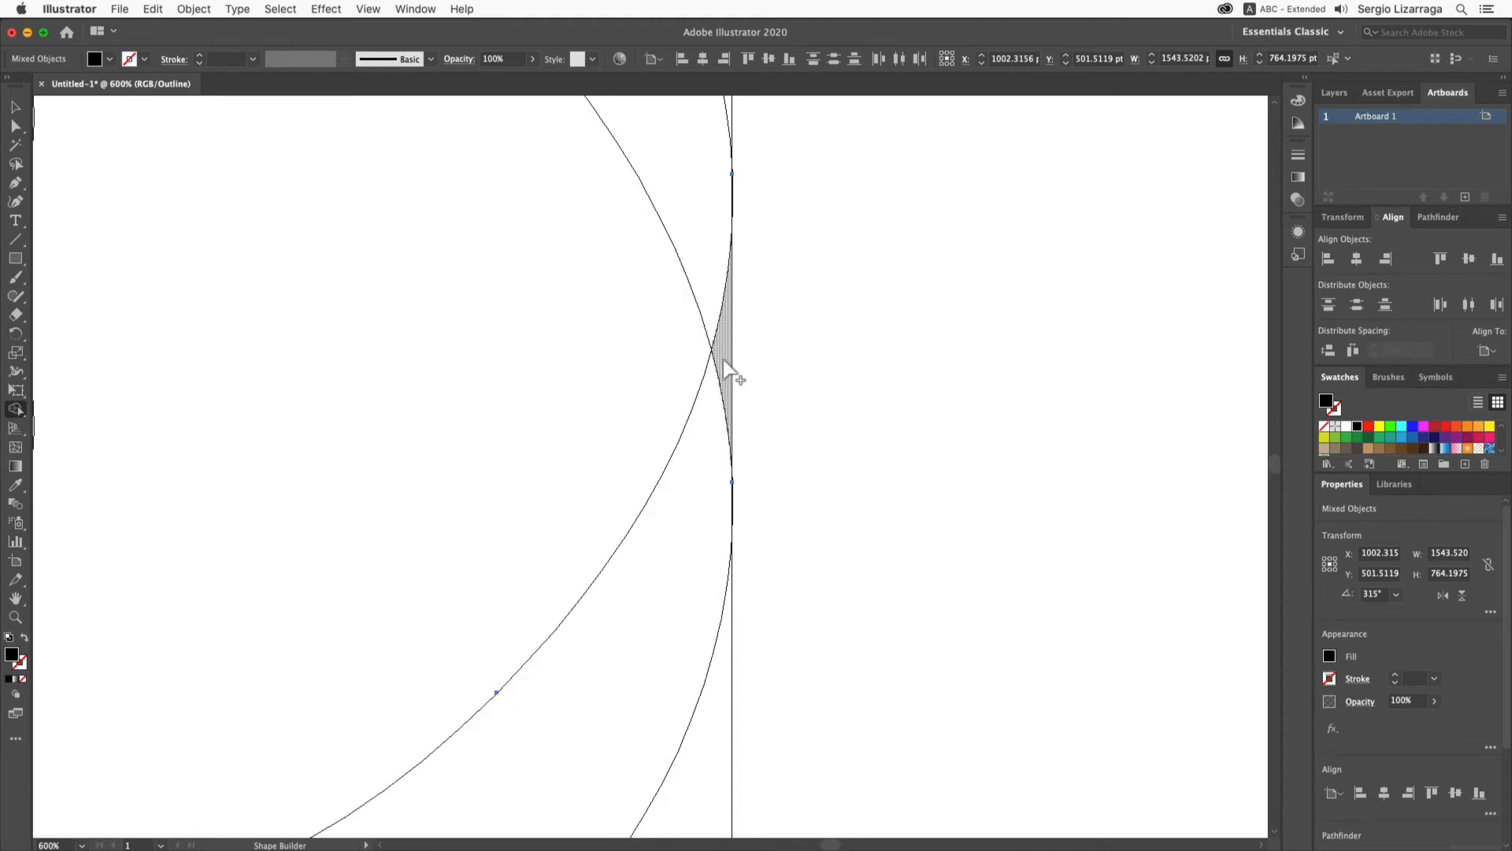
left_click_drag(723, 363, 710, 423)
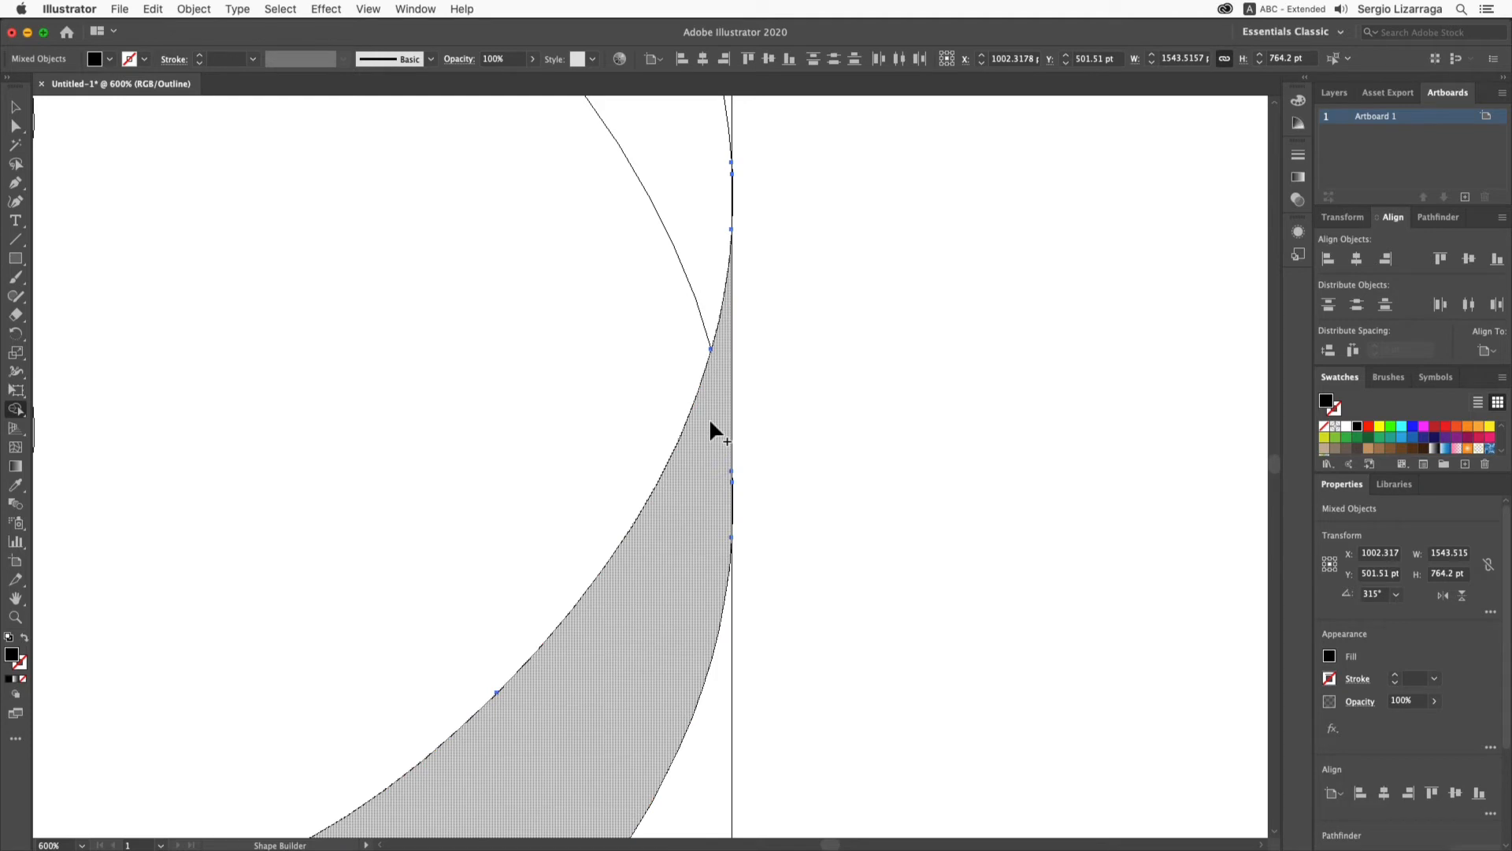
- Select the large rectangle, fill it with dark gray #515151, and display the artwork in preview mode
key("super")
key("super+0")
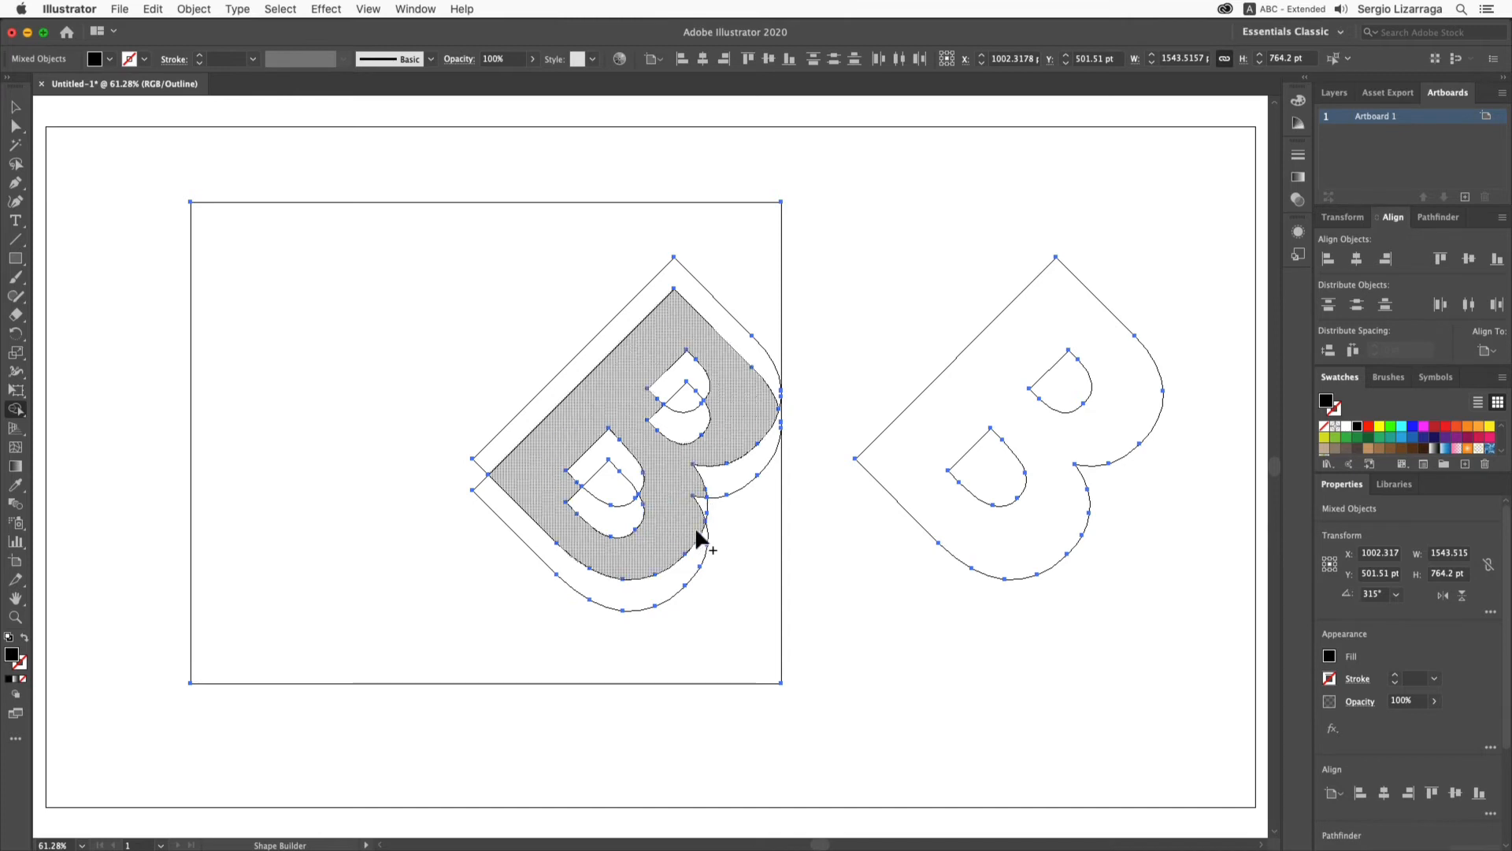
left_click(15, 107)
left_click(148, 185)
left_click_drag(150, 186, 218, 246)
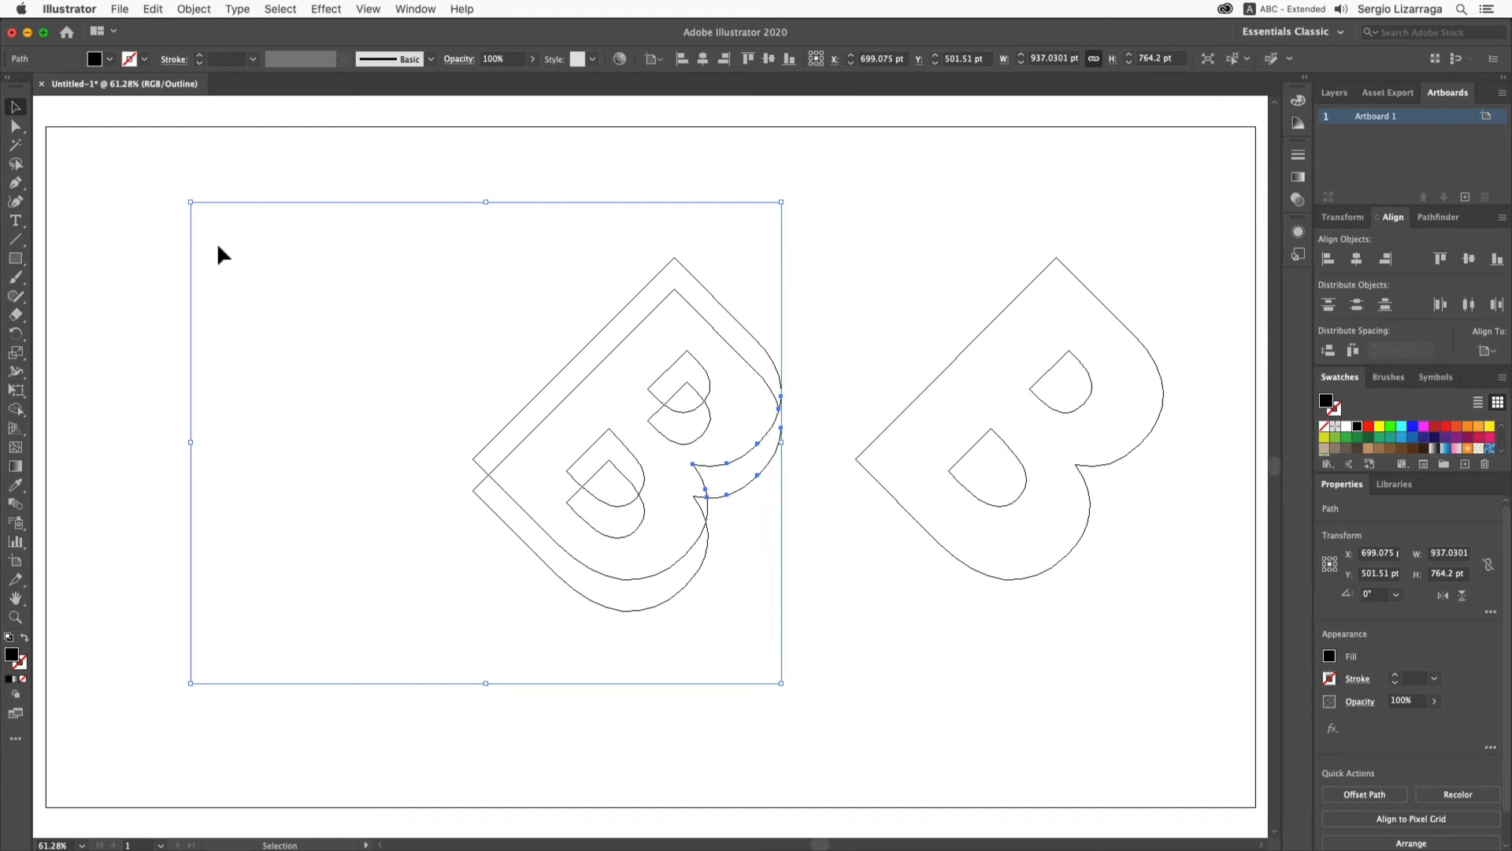
double_click(13, 656)
left_click(616, 472)
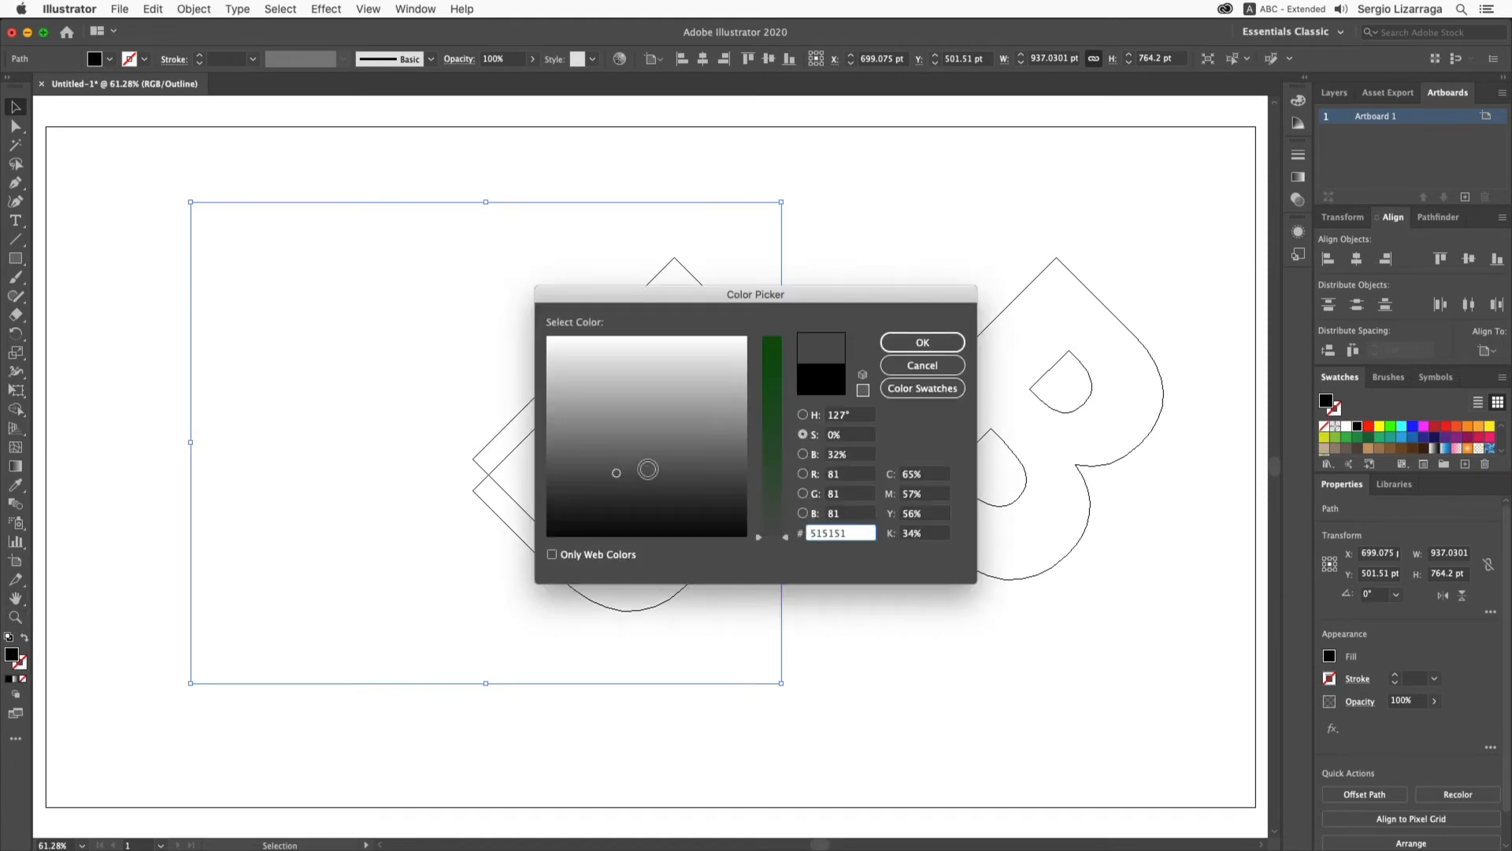
left_click(929, 342)
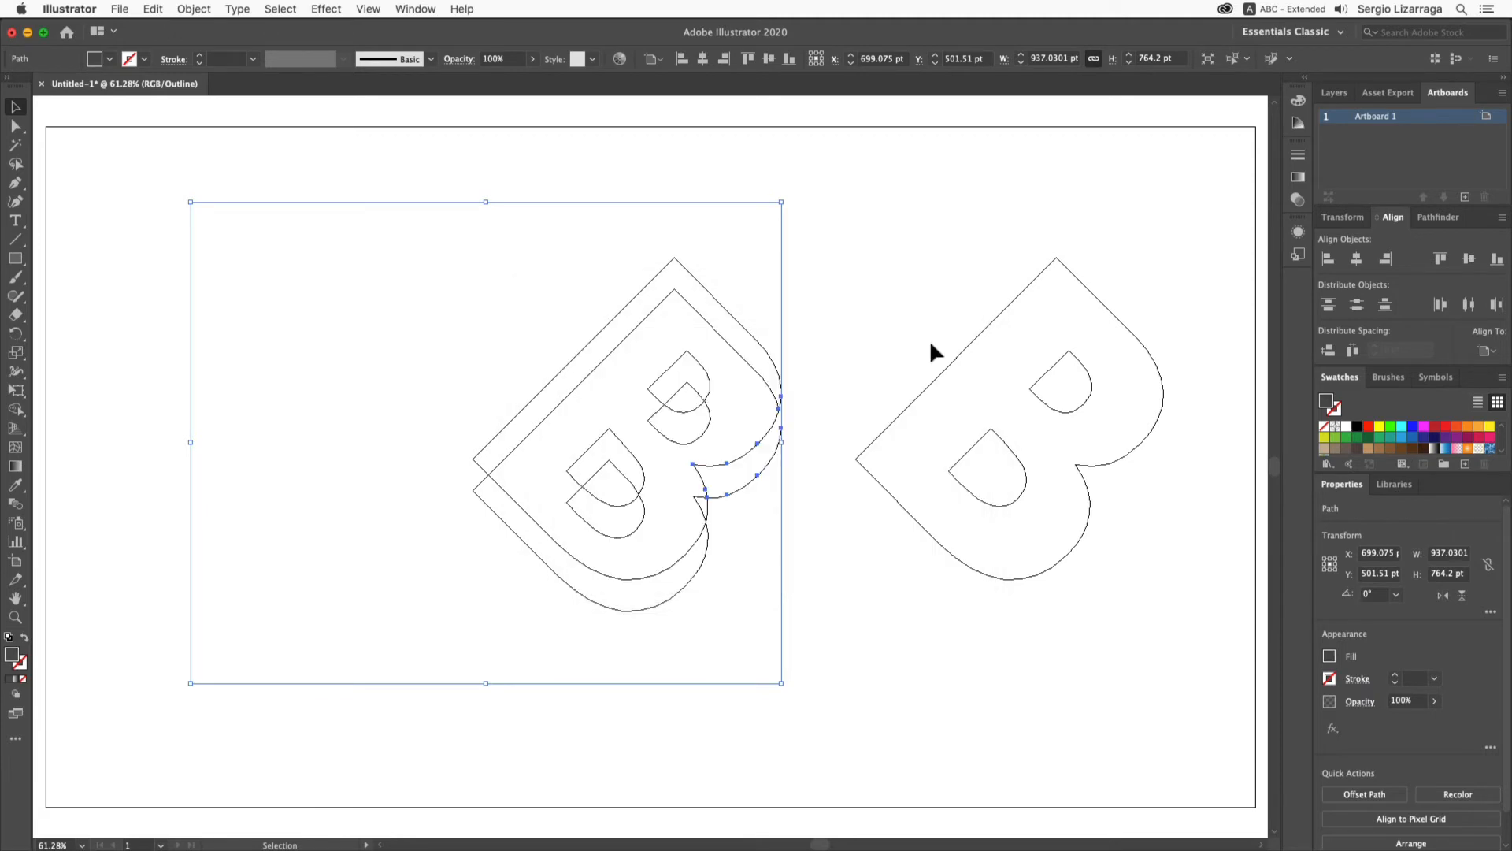
key("super")
key("super+y")
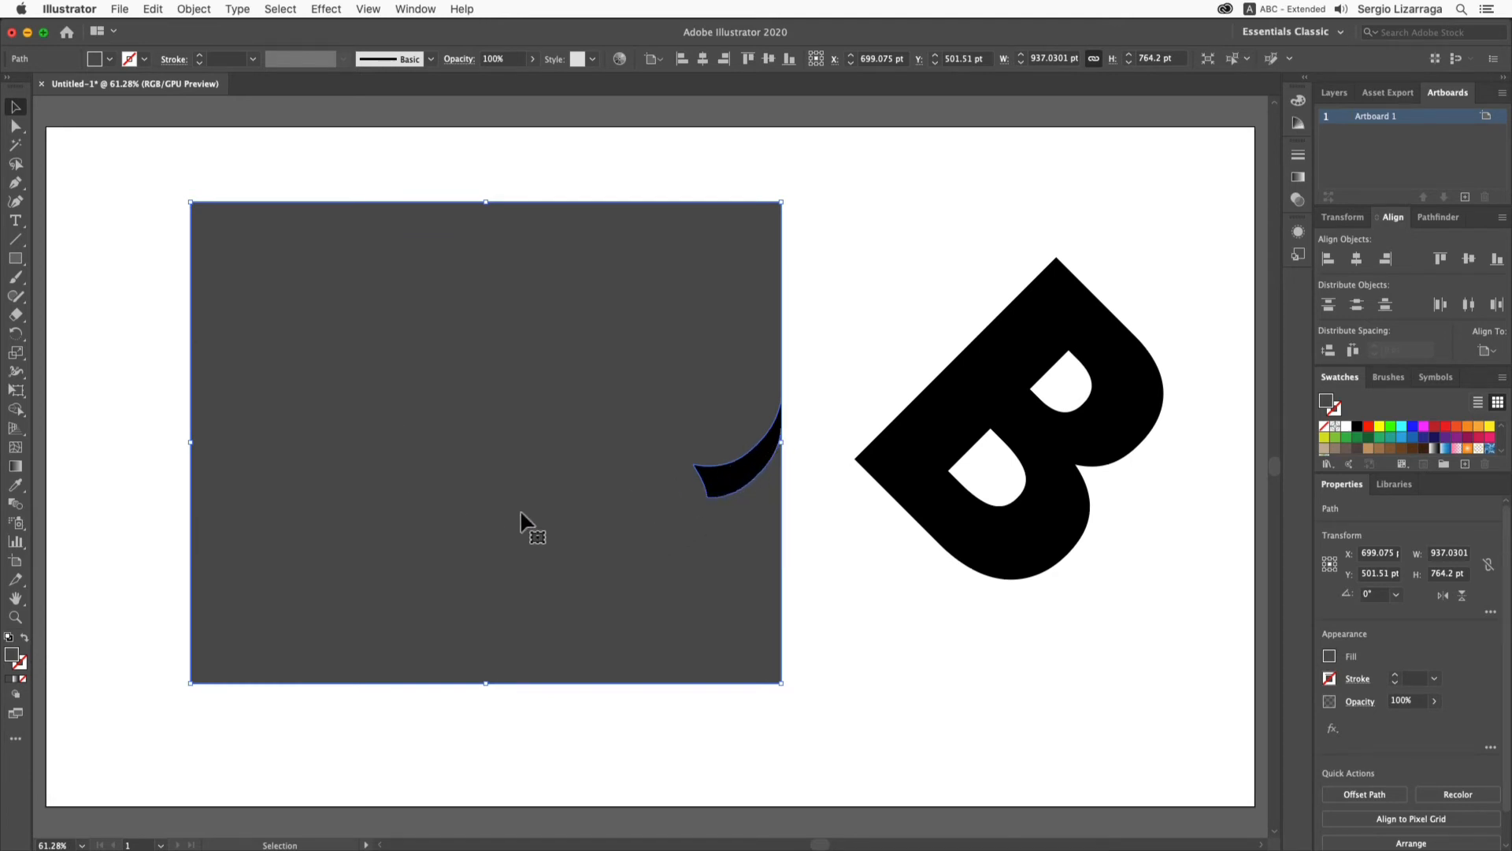
- Try moving the gray rectangle down and to the right across the letters, and undo the move
left_click(16, 126)
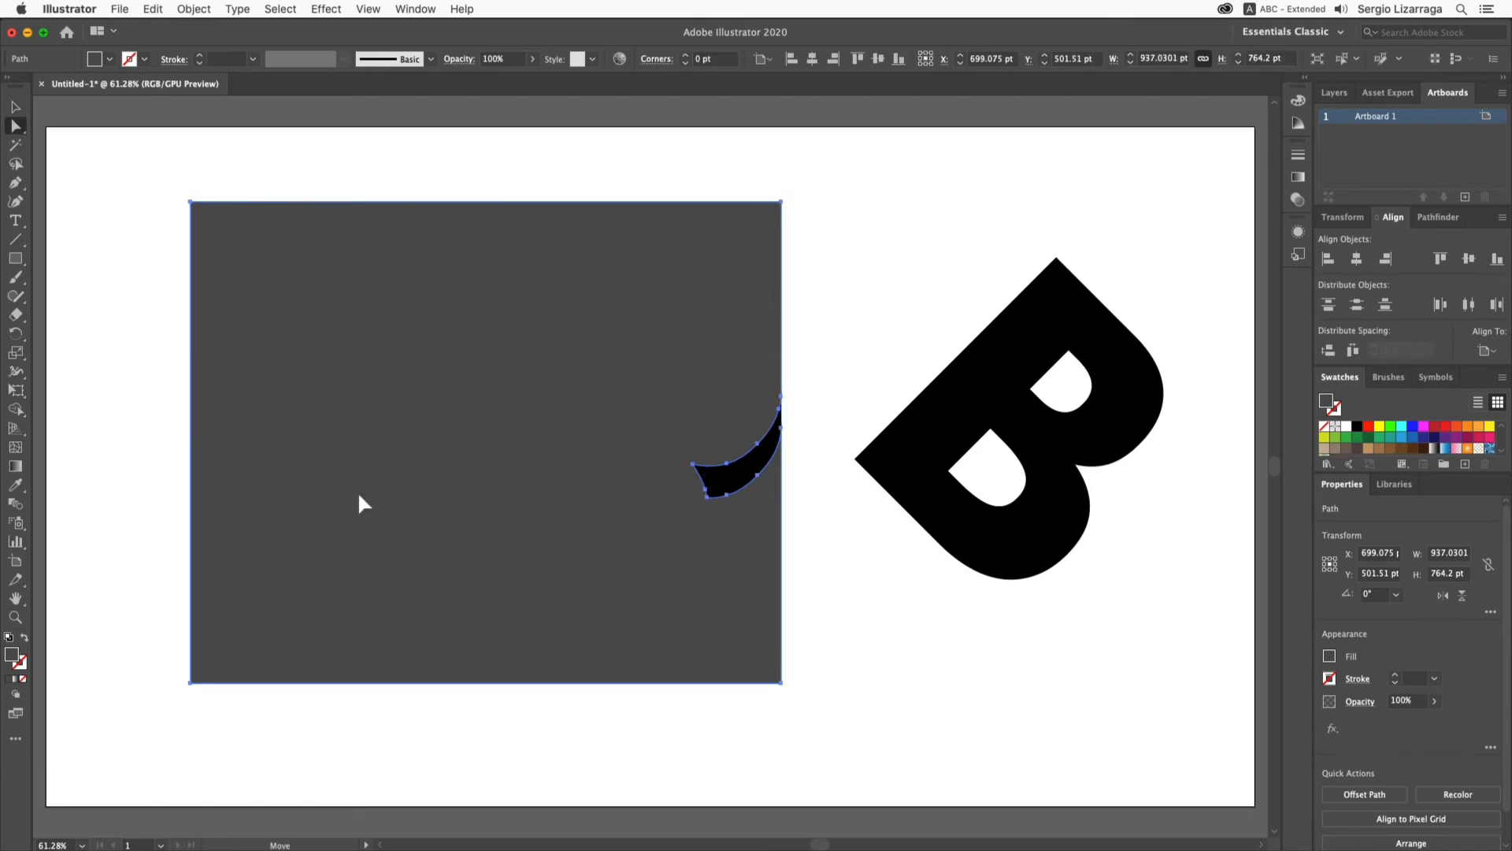
mouse_move(359, 496)
left_mouse_down()
mouse_move(307, 496)
mouse_move(365, 522)
left_mouse_up()
left_click_drag(428, 587, 452, 608)
left_click(930, 626)
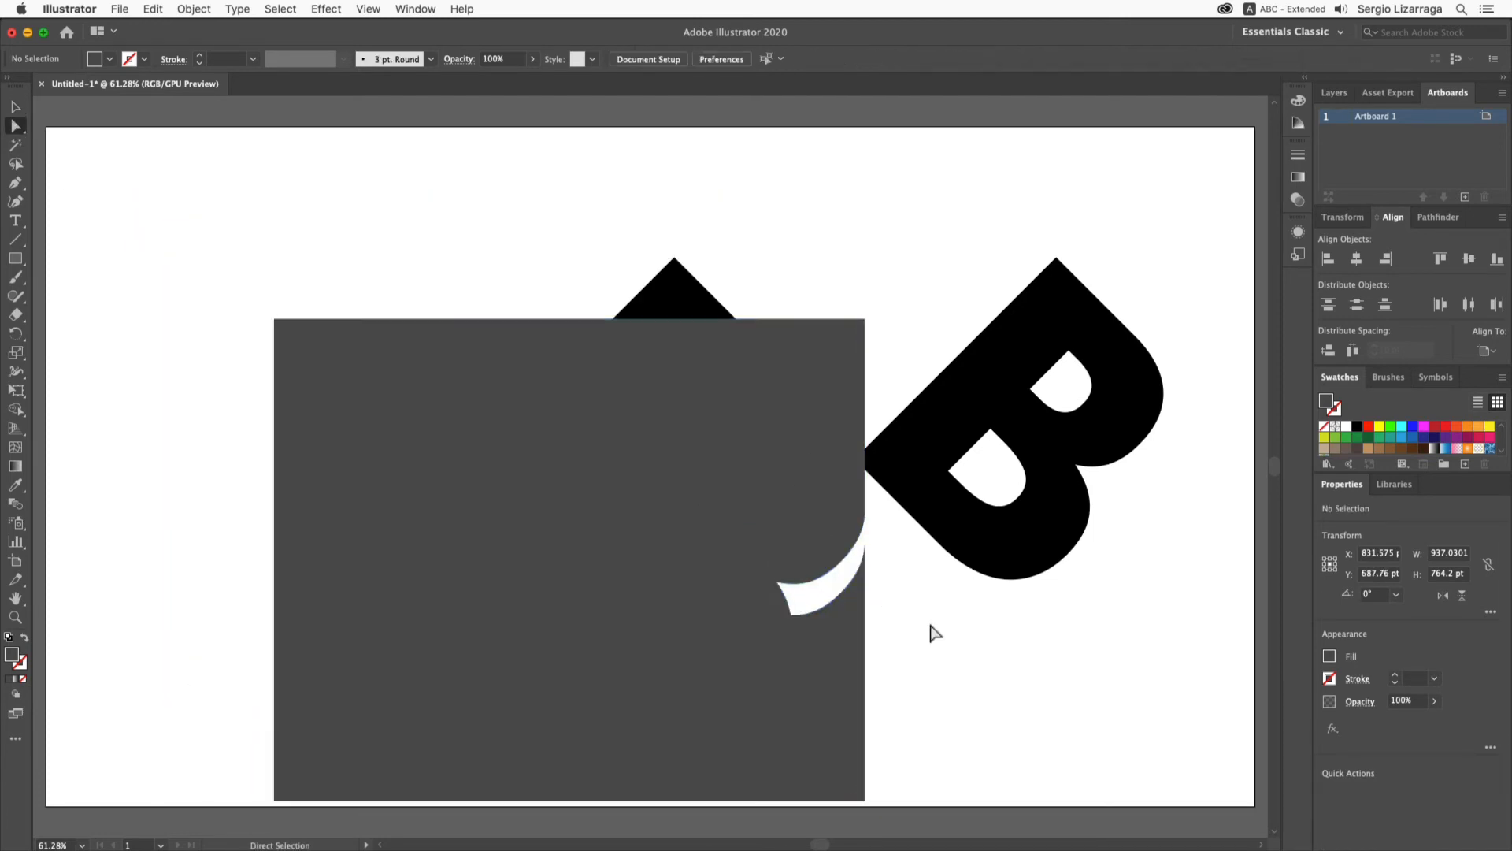
key("super+z")
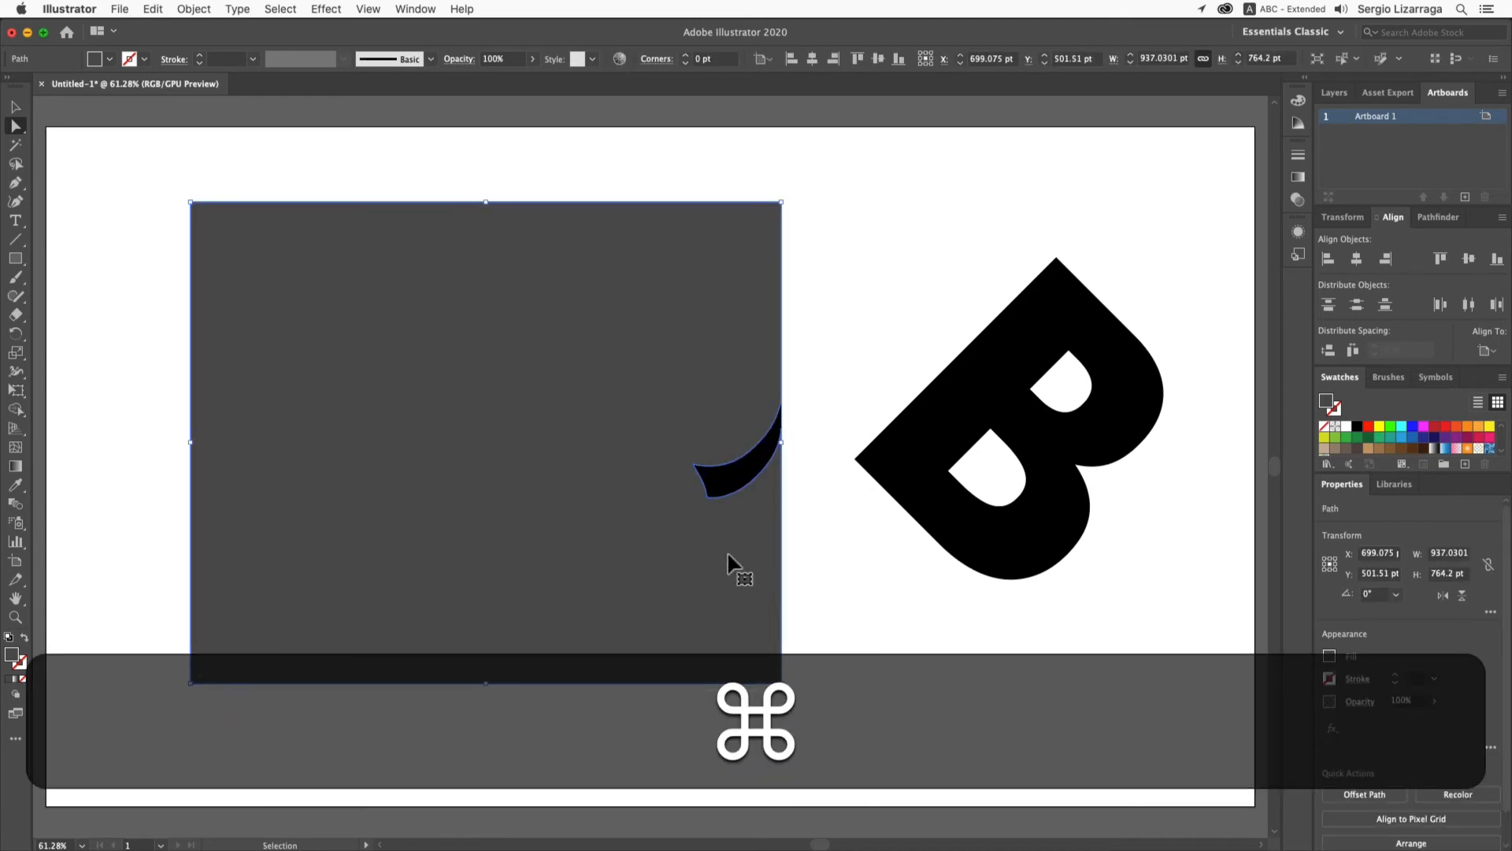
- Switch back to outline view and delete the large rectangle around the overlapping letters
key("super+y")
left_click_drag(128, 175, 253, 305)
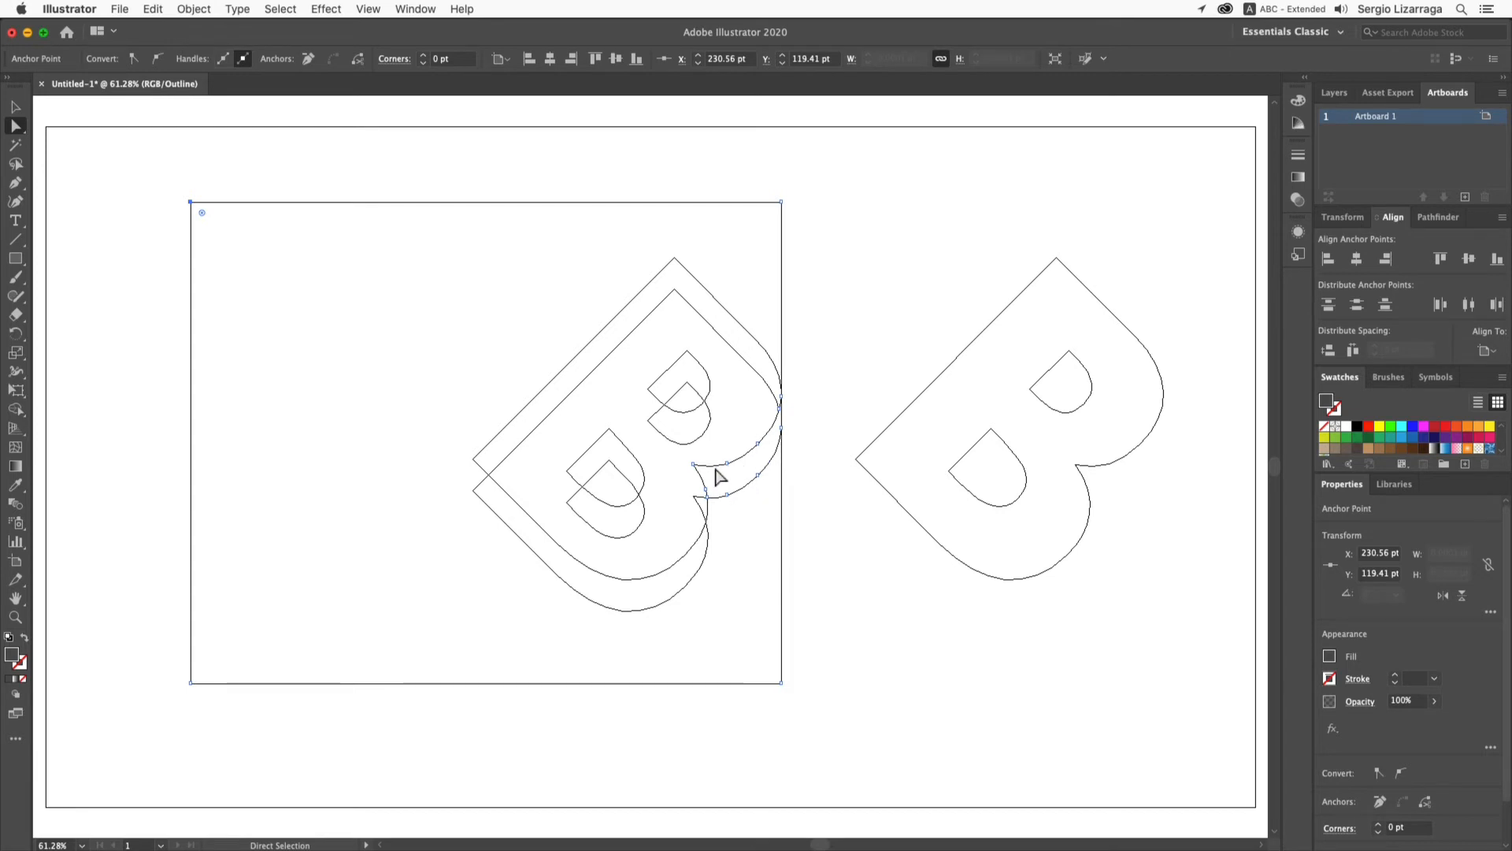
left_click(628, 569)
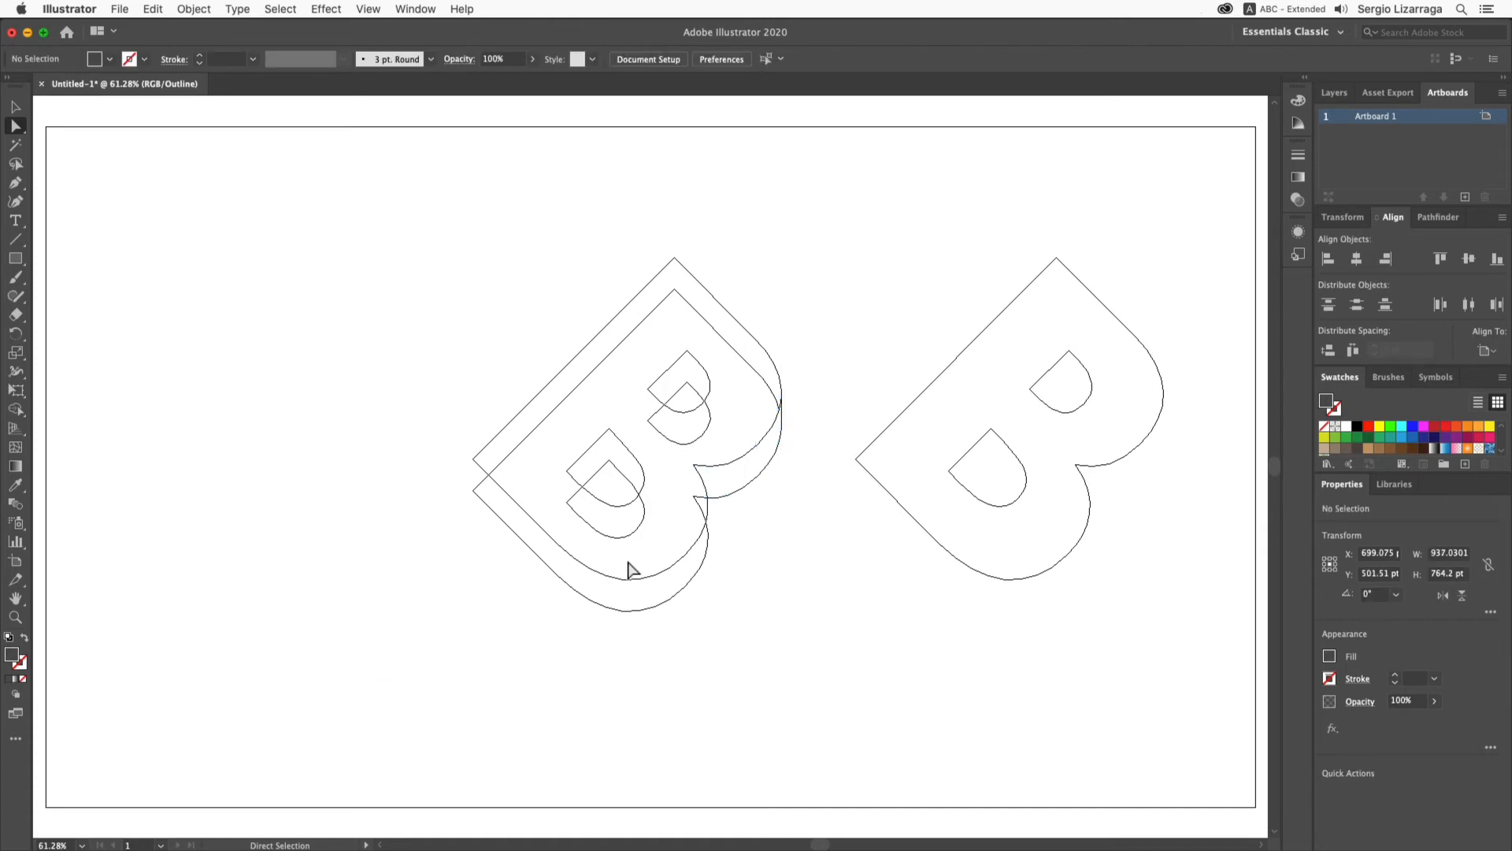
- Draw a rectangle about 706 by 555 pt over the overlapping letters, ending near the lower lobe's outer curves
key("super")
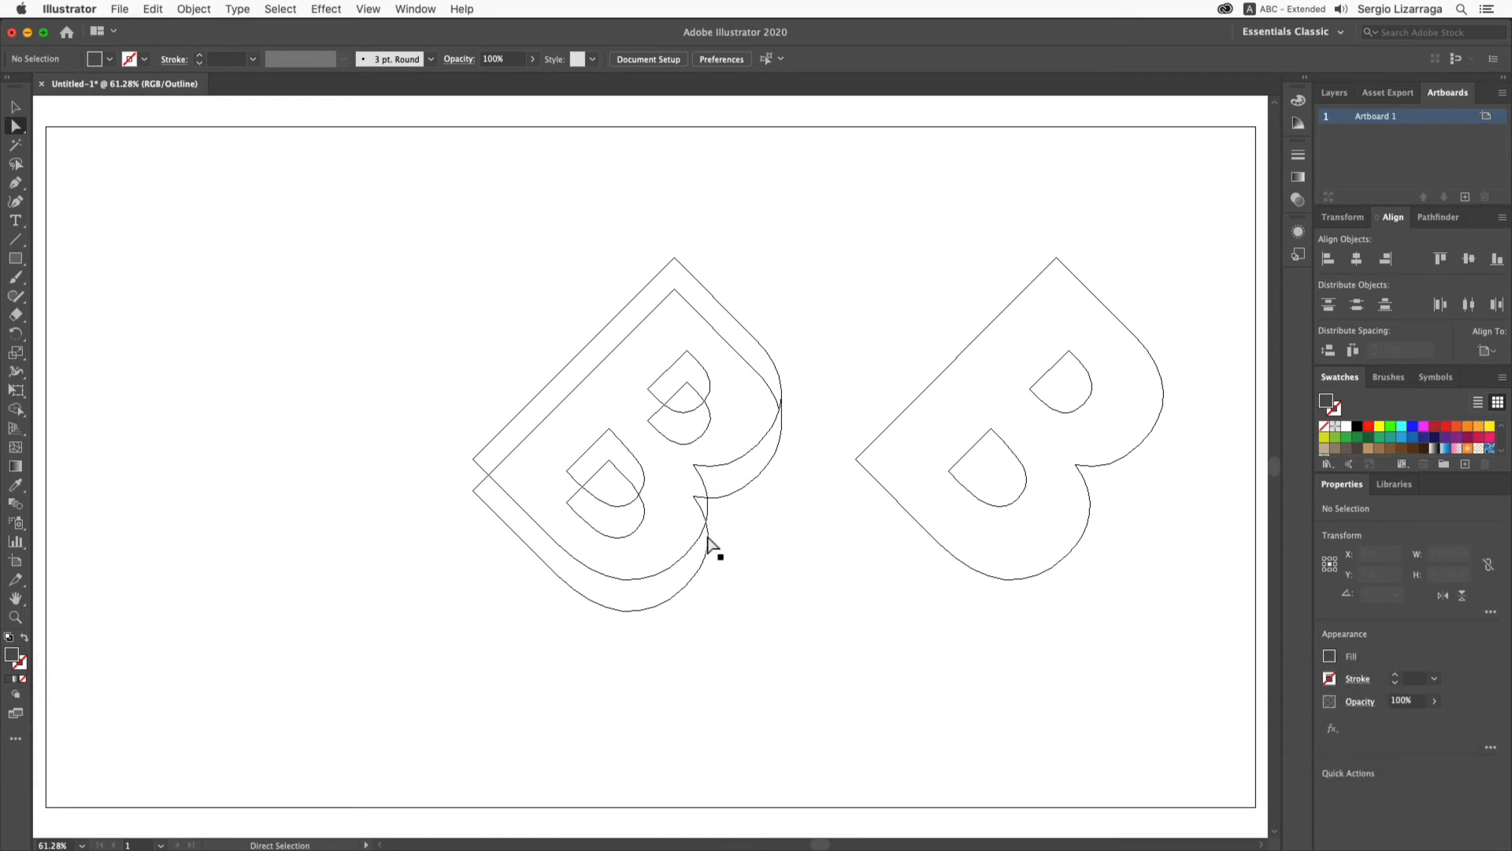
left_click(17, 258)
left_click_drag(269, 337, 714, 686)
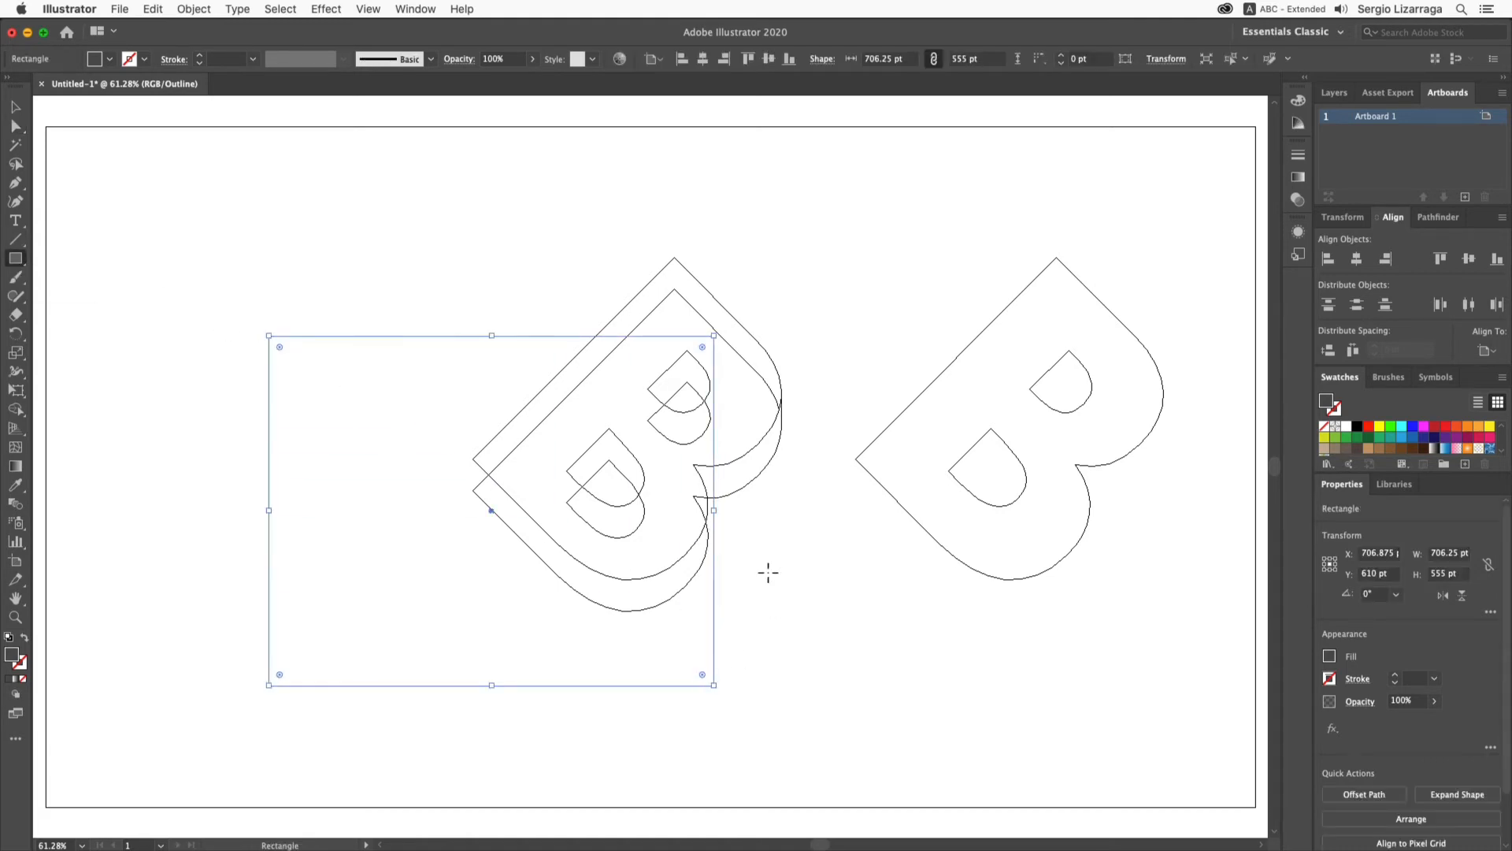
- Move the new rectangle left to about X 697.82 pt so its right edge touches the lower lobe's outer curves
key("super+space")
left_click_drag(748, 498, 675, 569)
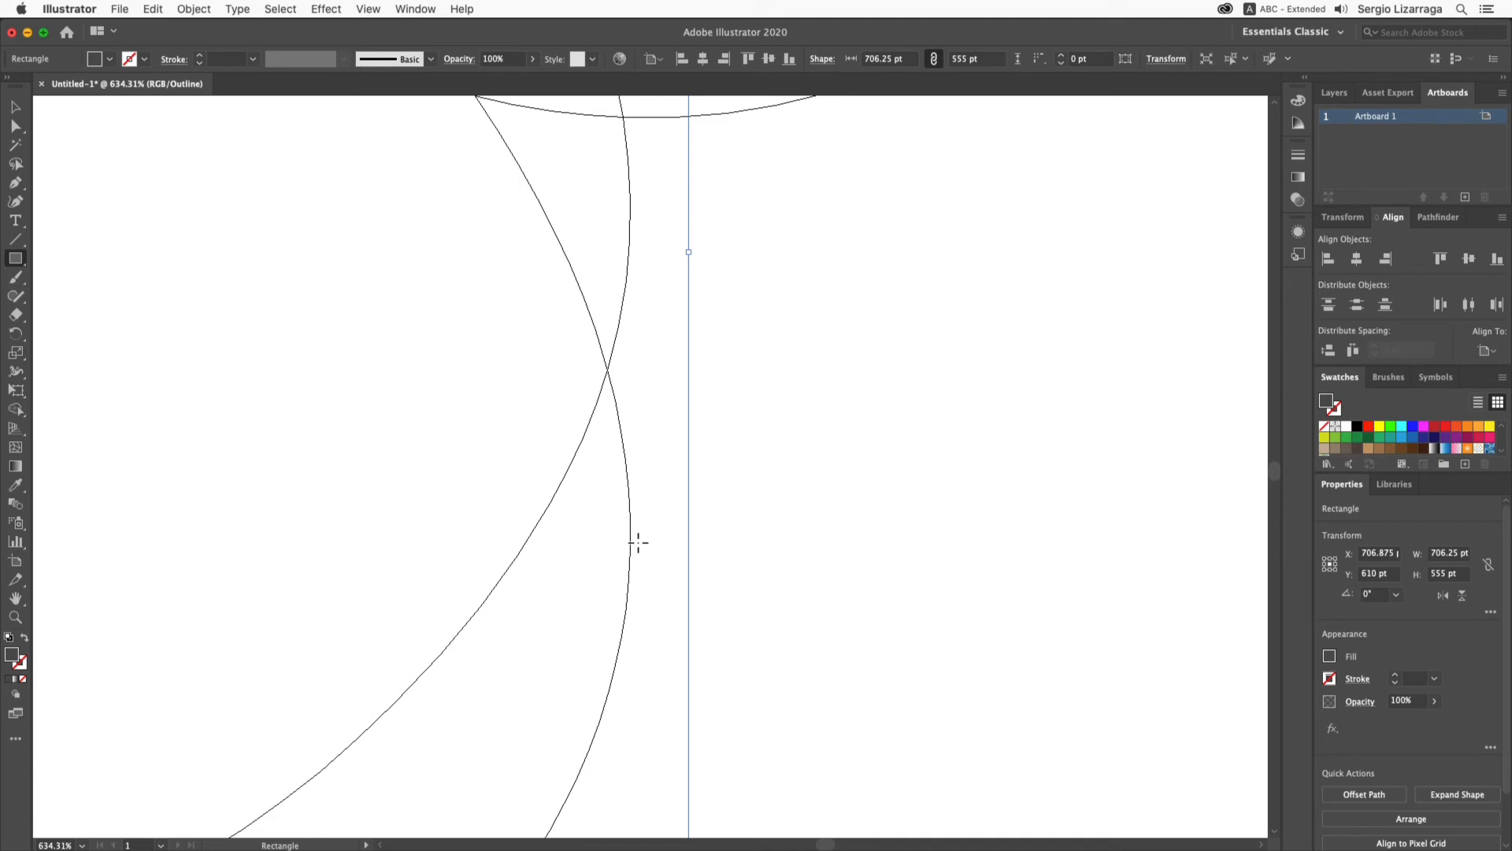
left_click(18, 127)
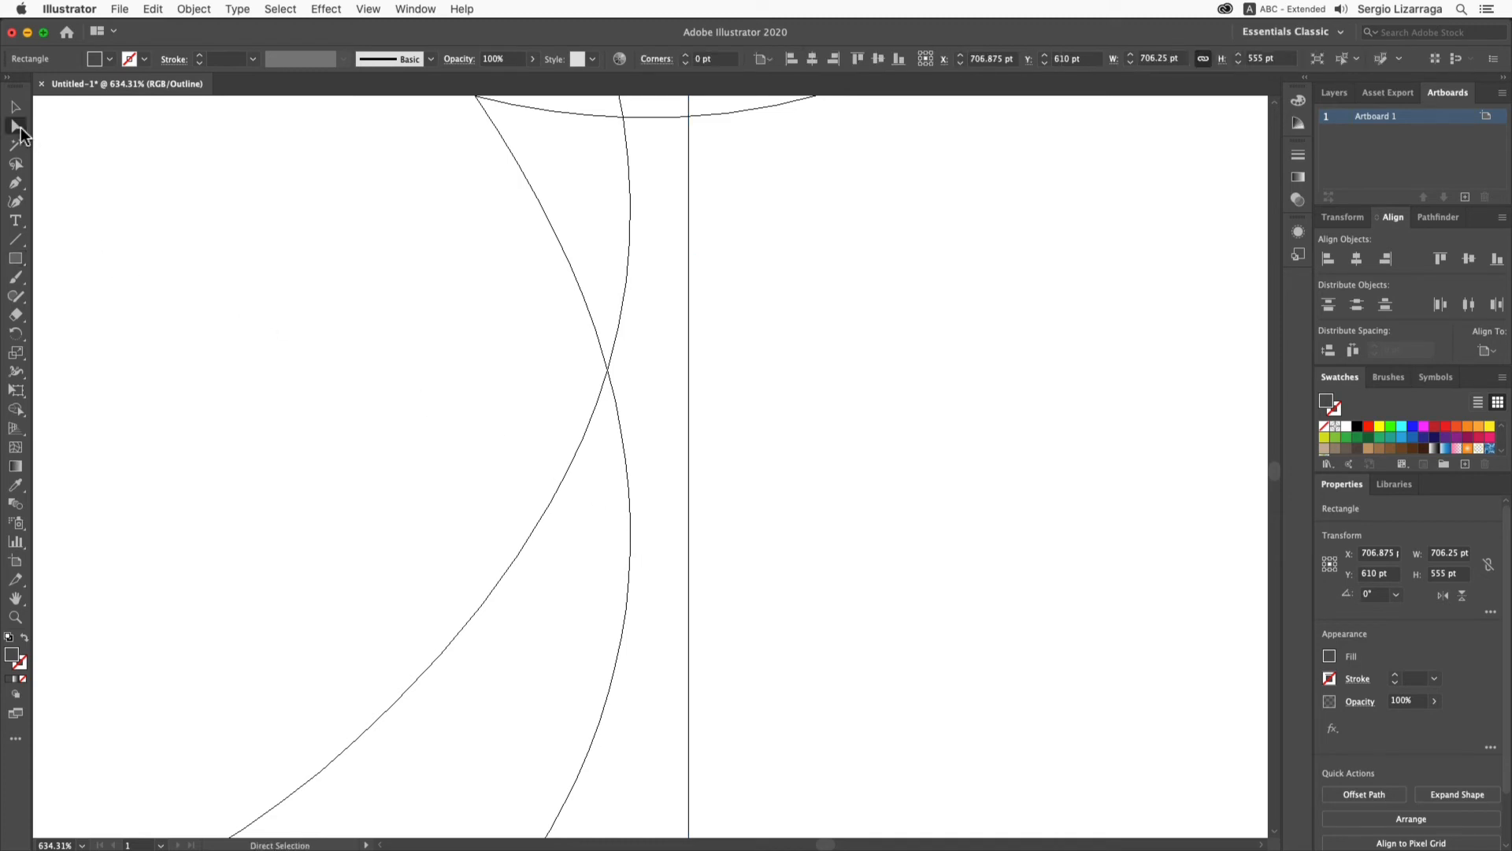
key("alt")
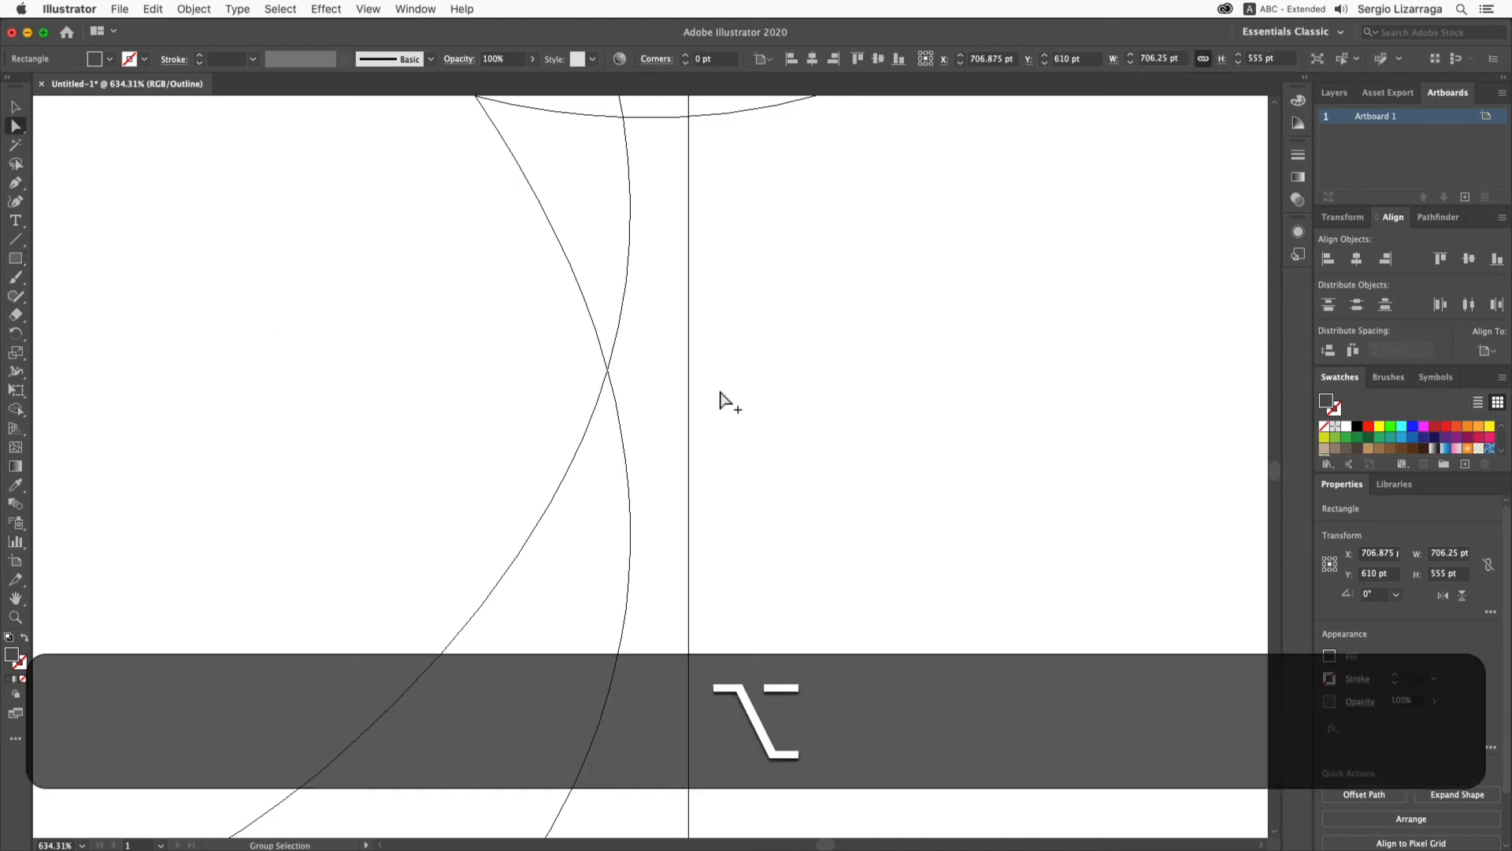
left_click_drag(719, 392, 672, 434)
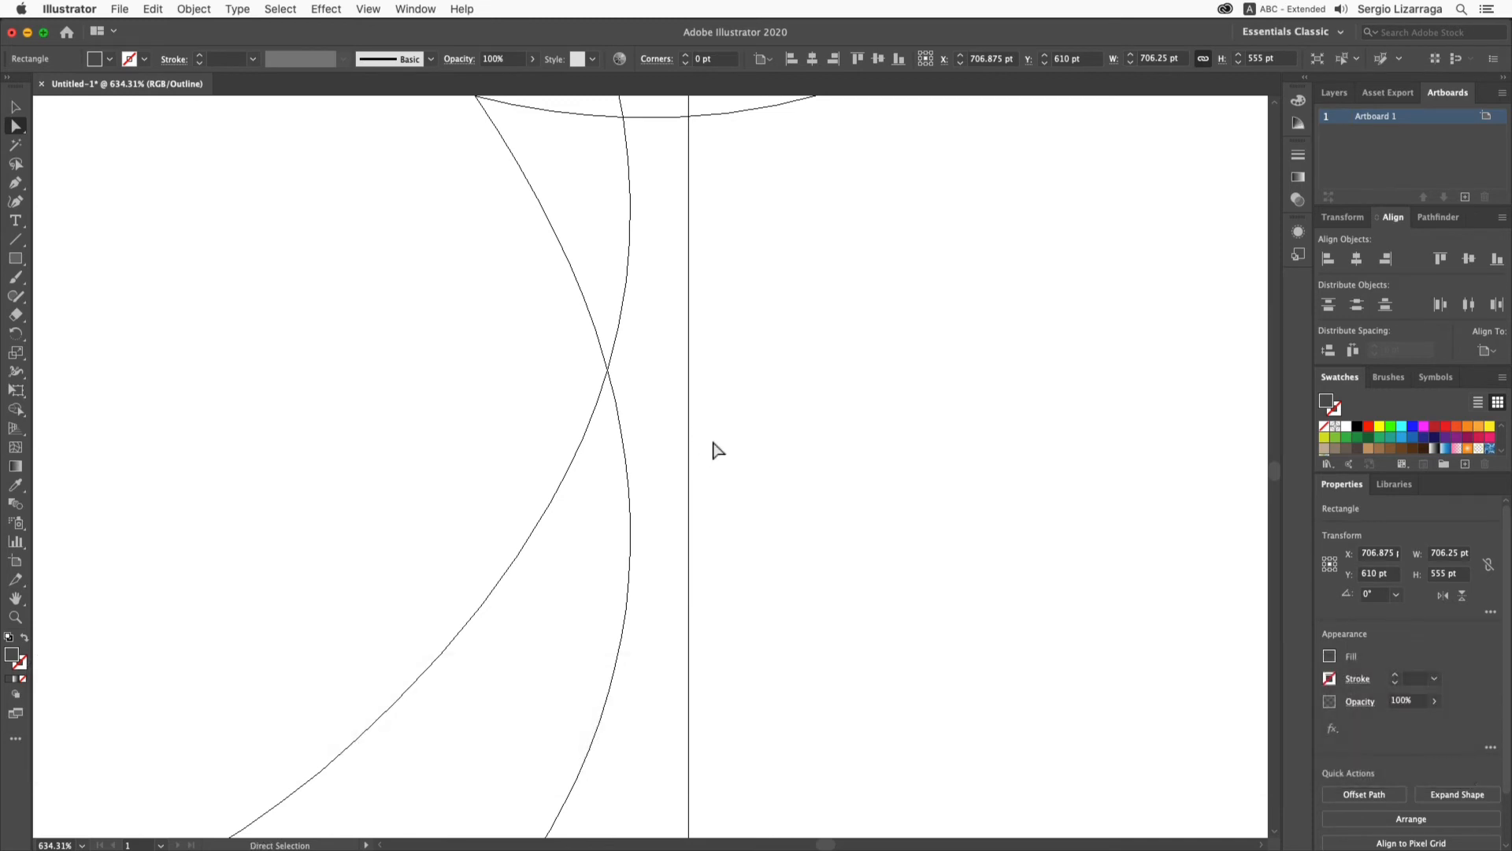
left_click_drag(691, 425, 630, 434)
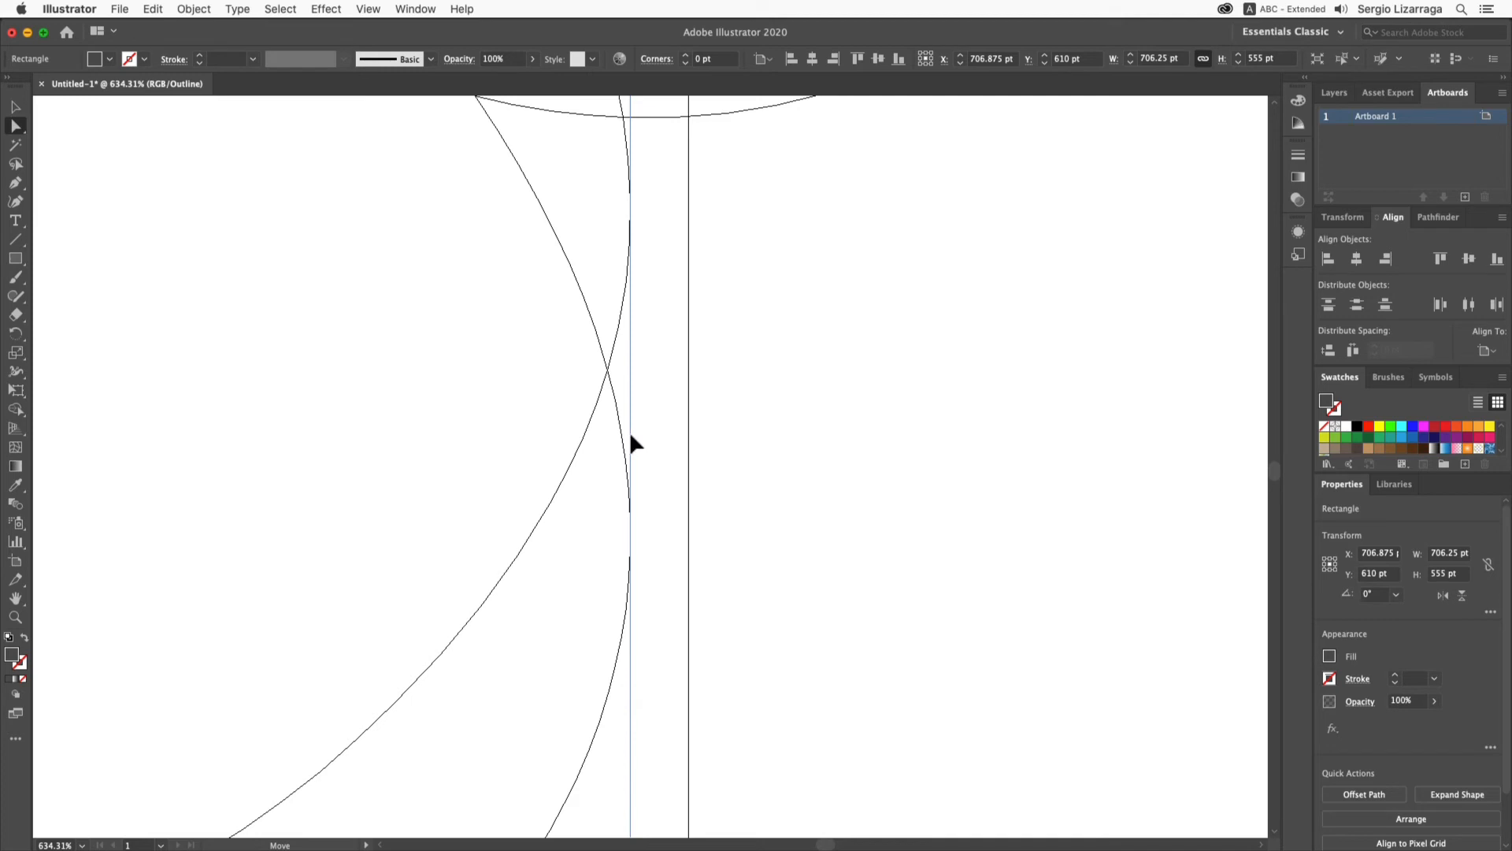
left_click_drag(630, 434, 630, 435)
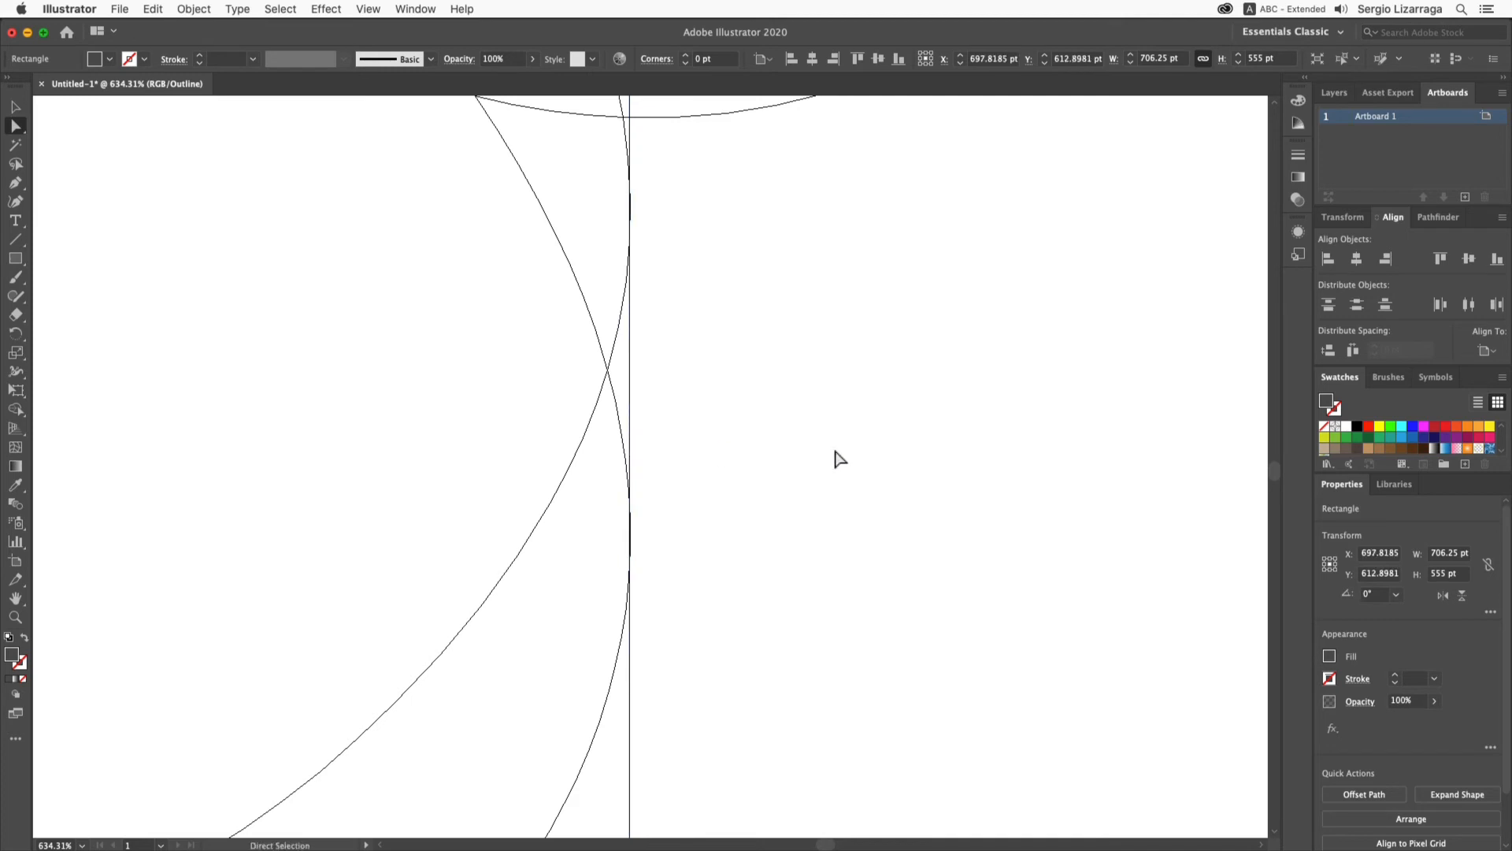
- Select all artwork and use the Shape Builder to merge the small gap between the lower lobe's curves and the rectangle's edge
left_click(807, 449, "alt+super")
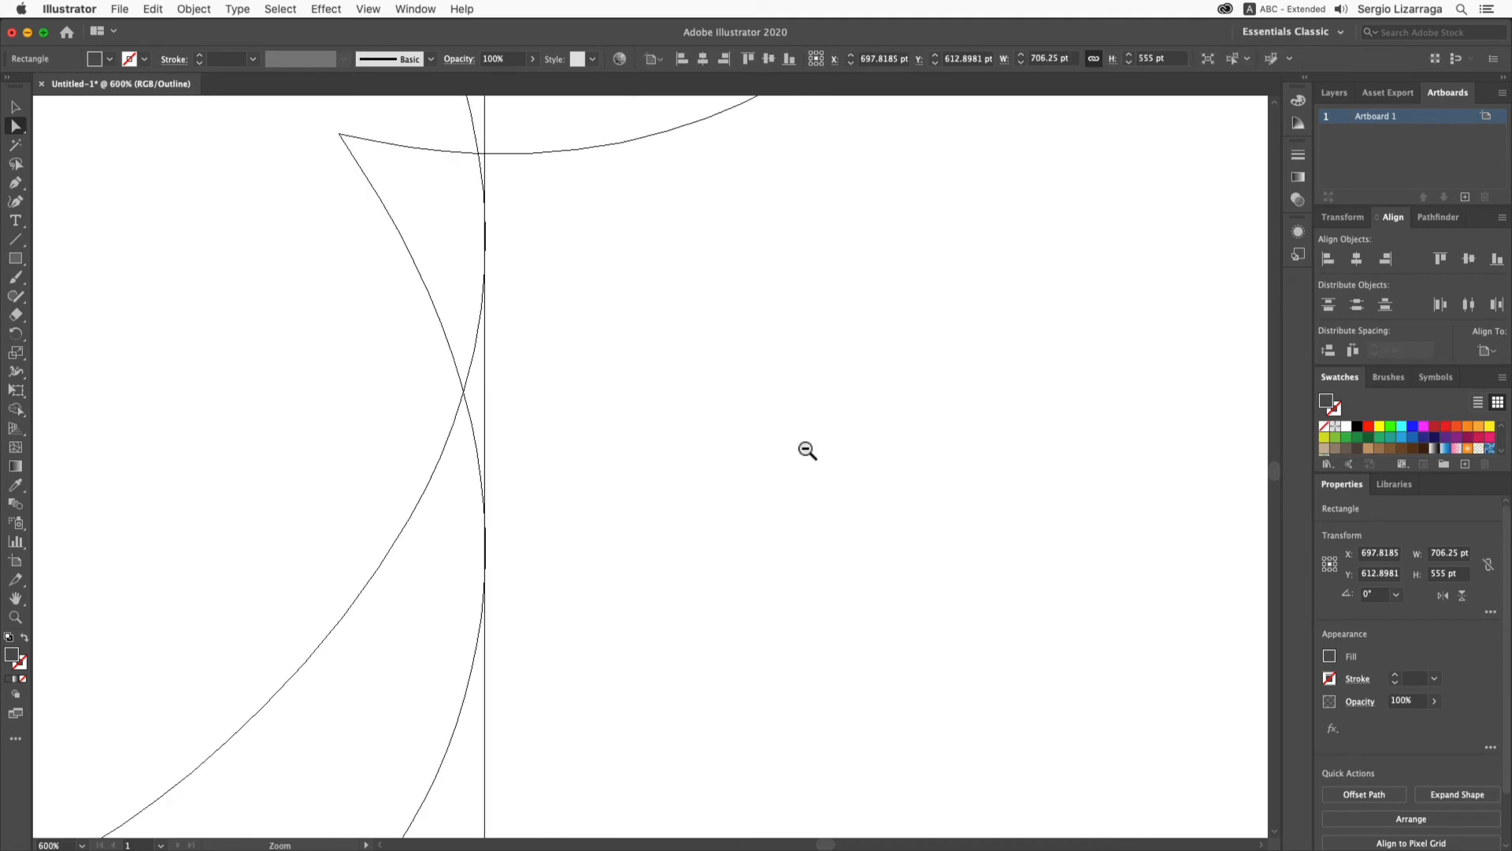
left_click(805, 451, "alt+super")
left_click(571, 446, "alt+super")
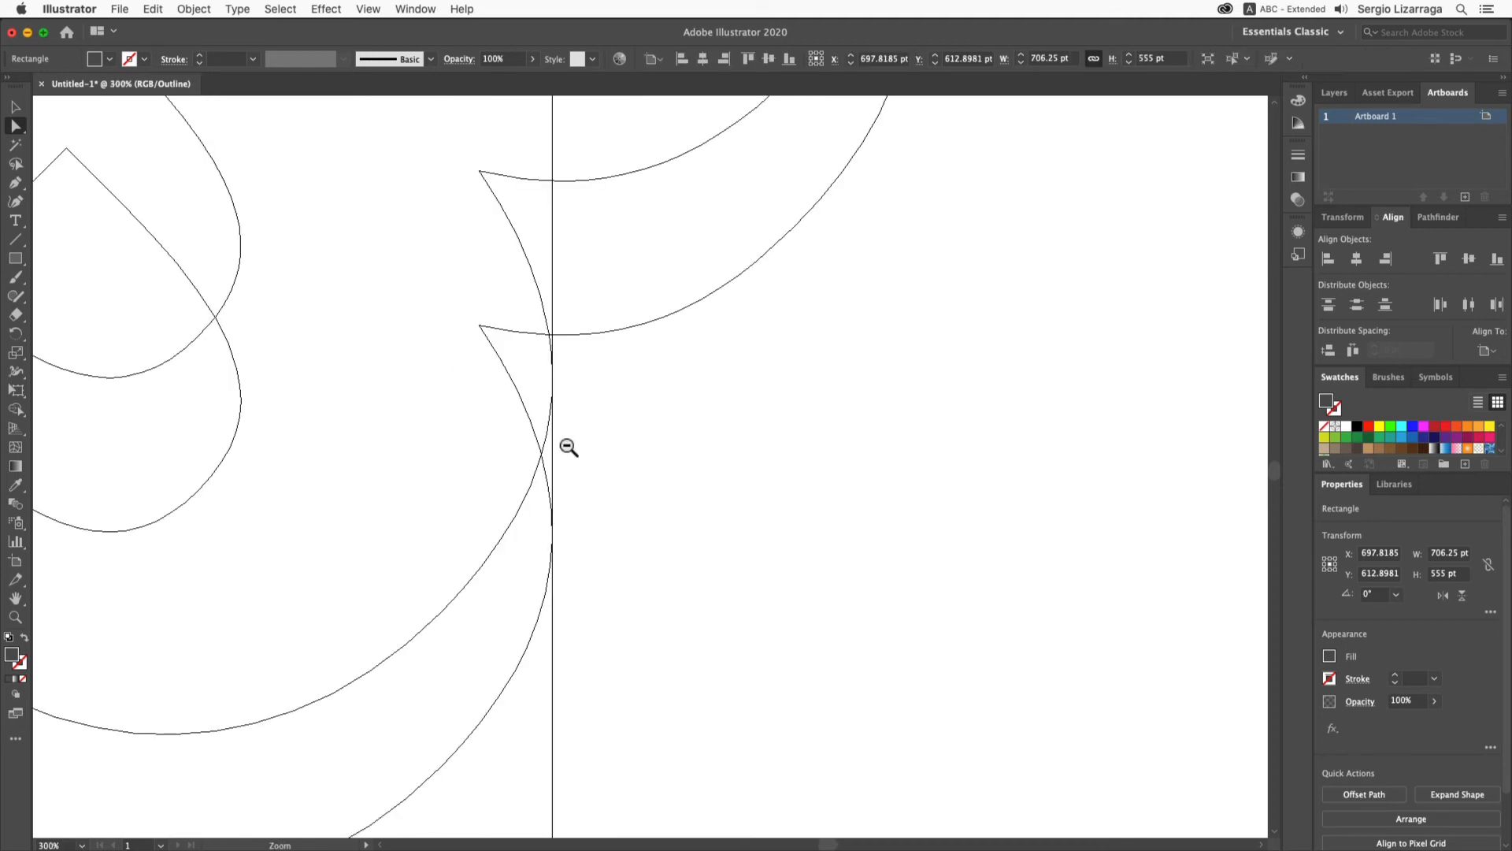
left_click(614, 483, "alt+super")
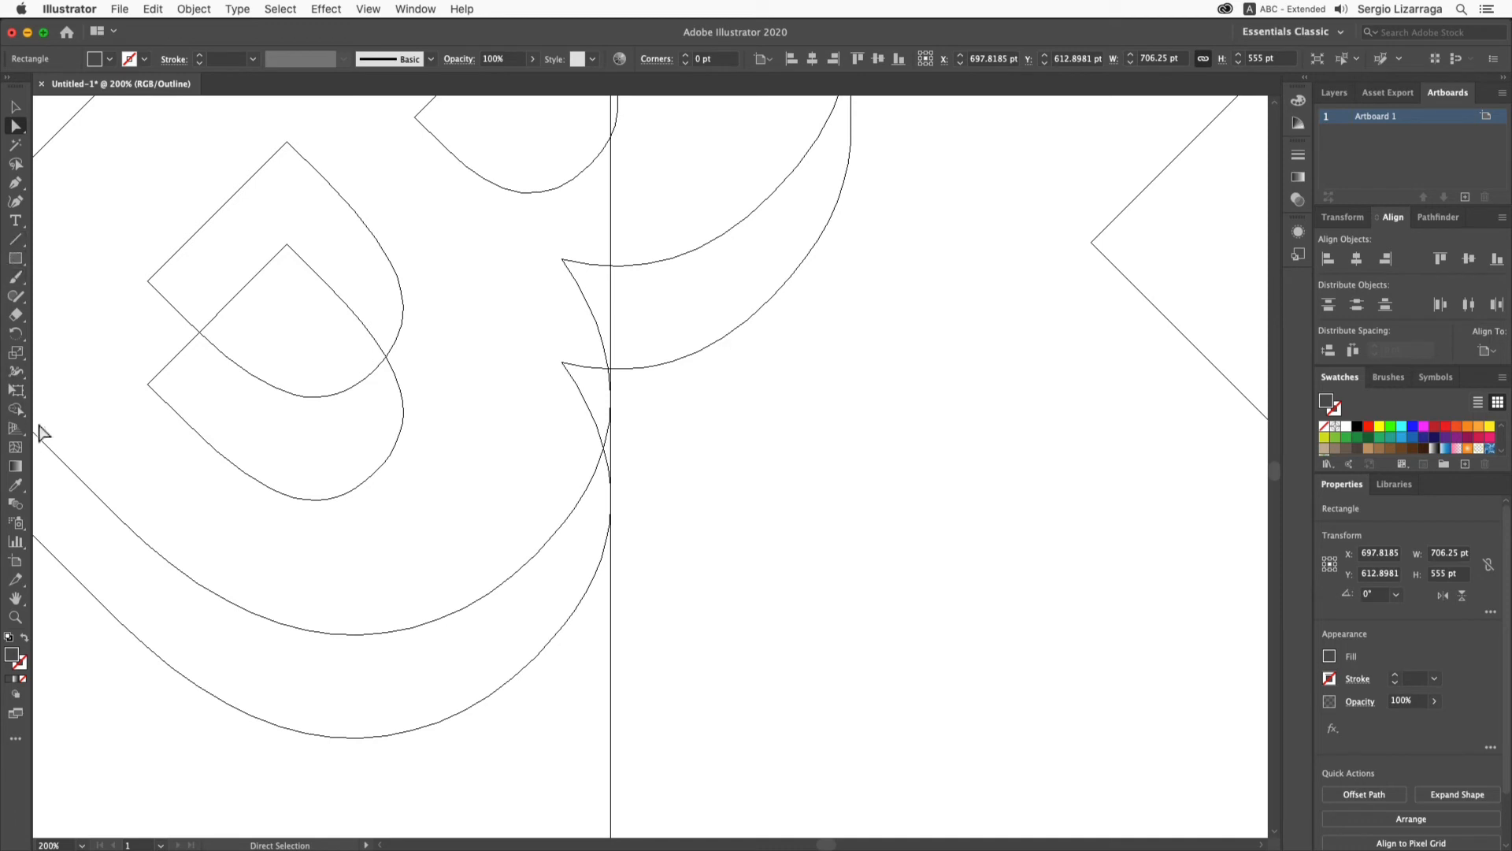
left_click(17, 409)
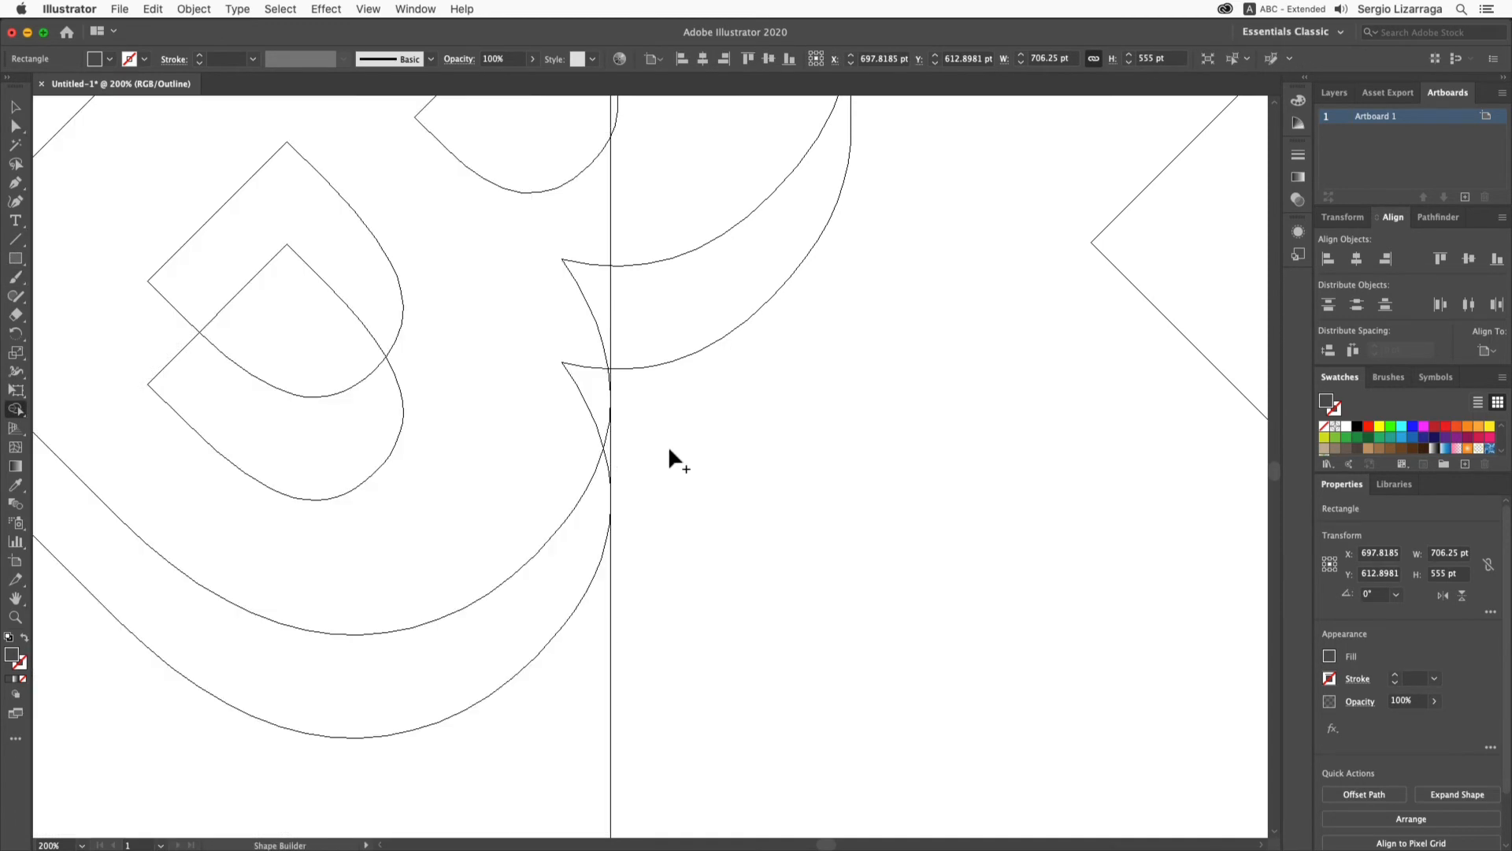
key("super")
key("super+a")
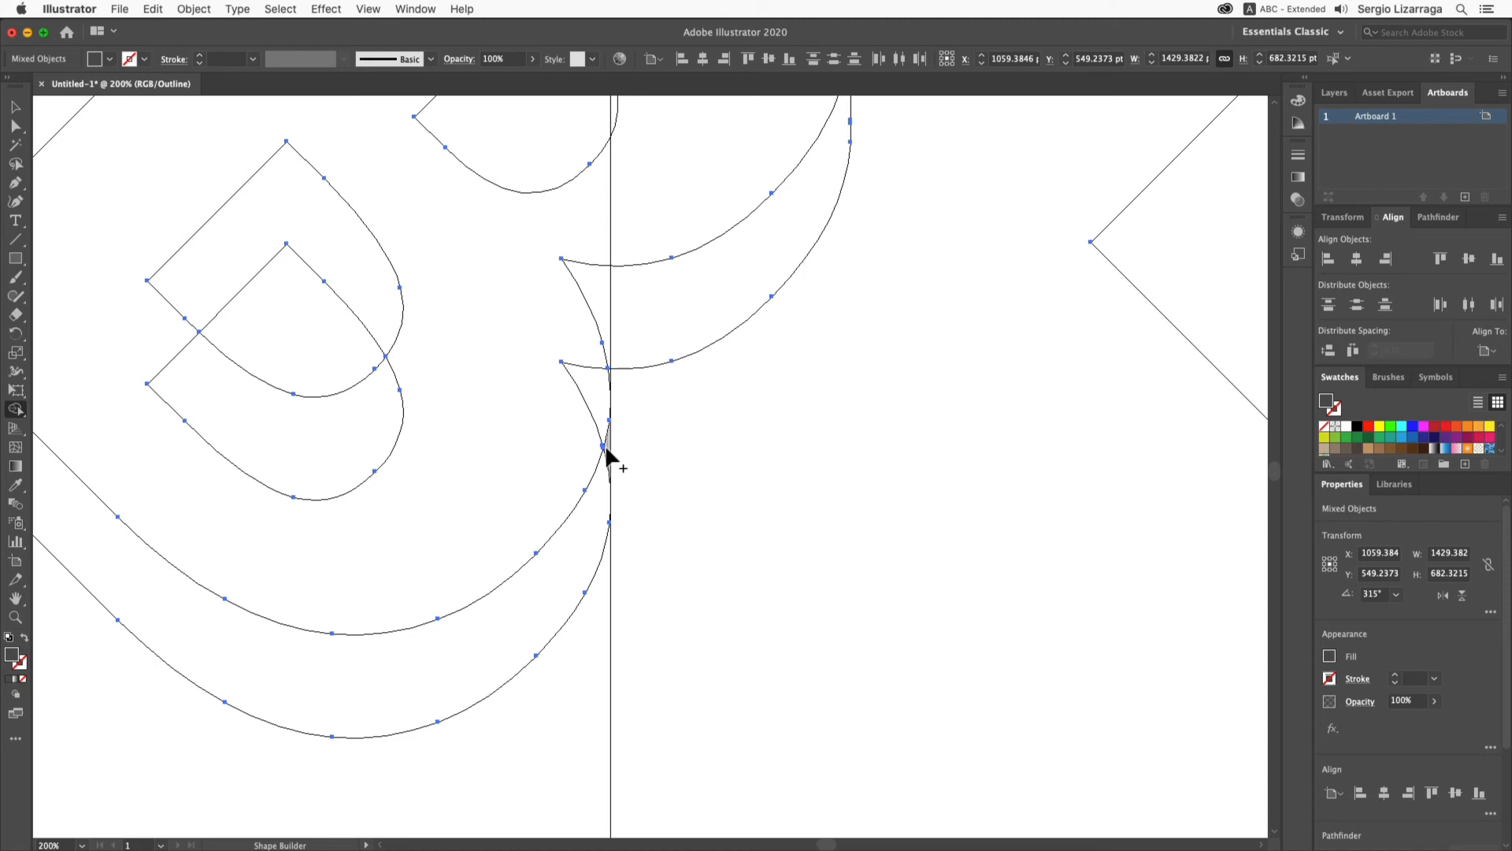
left_click(604, 490)
- Select the rectangle over the overlapping letters and delete it
left_click(714, 471, "alt+super")
left_click(713, 472, "alt+super")
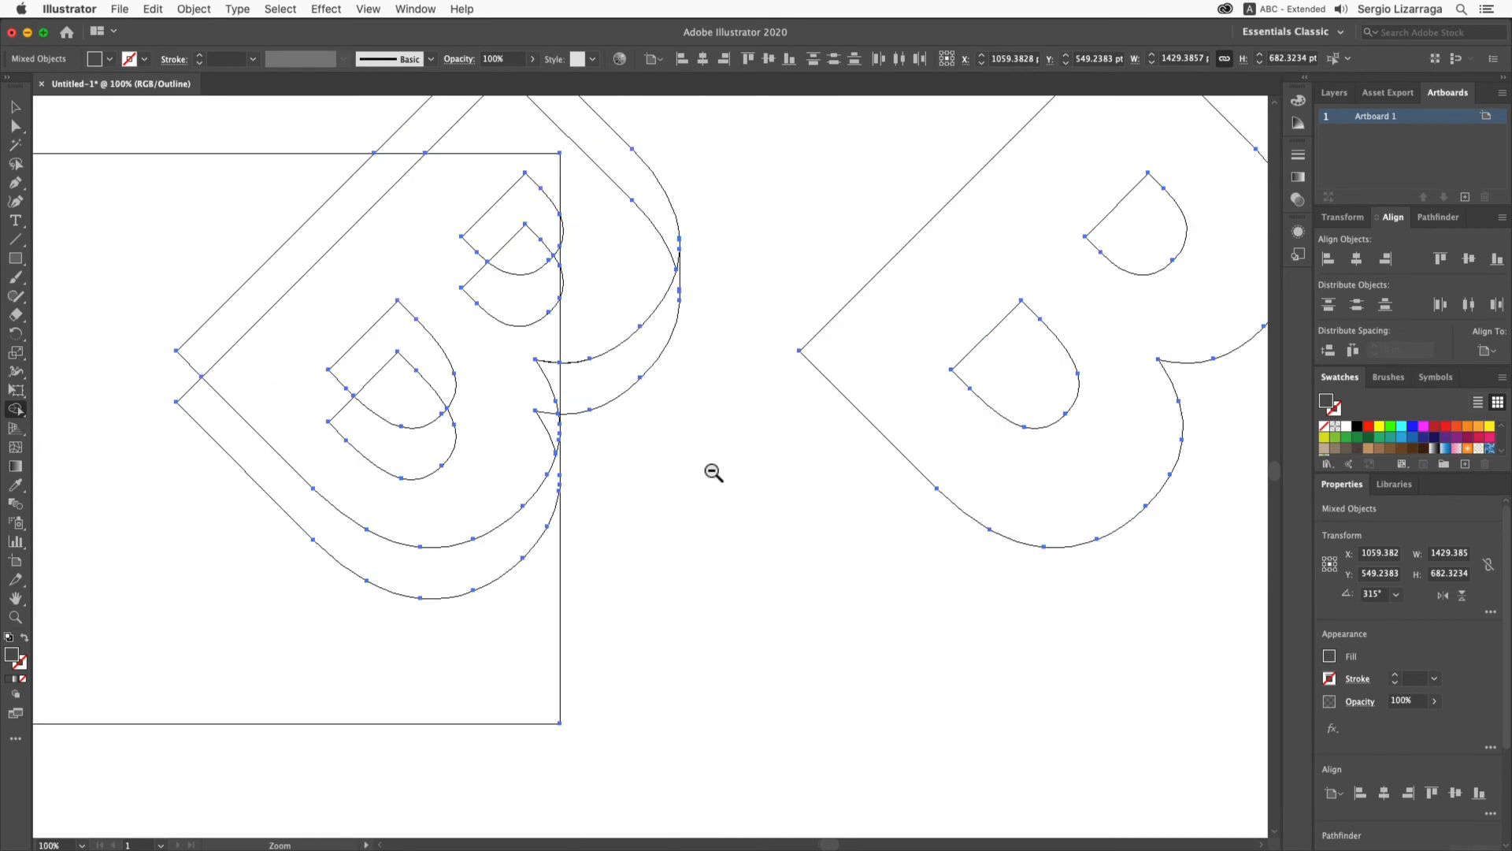
left_click(643, 472, "alt+super")
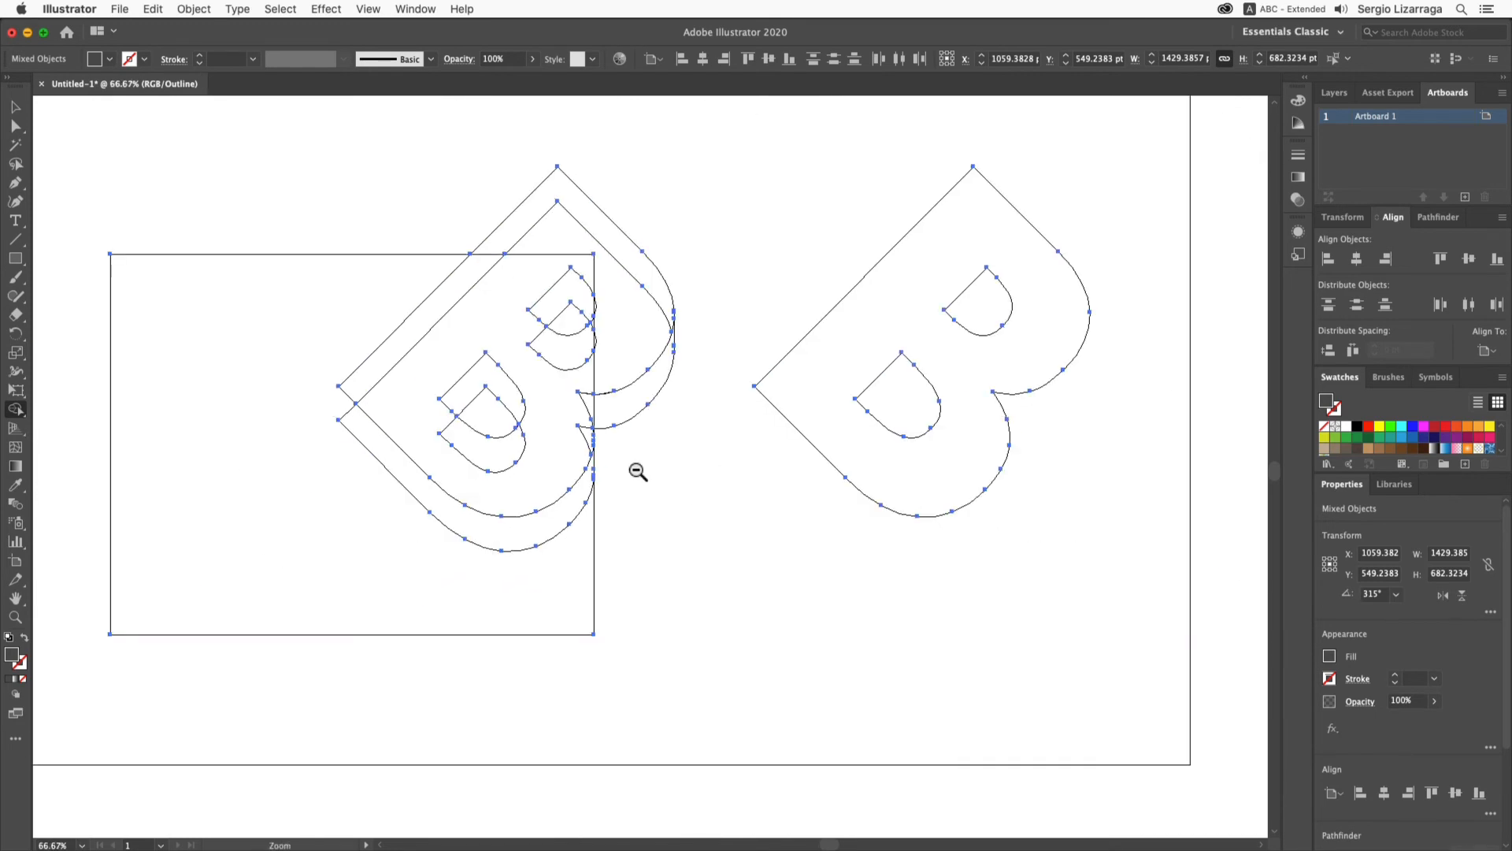
left_click_drag(638, 471, 700, 523)
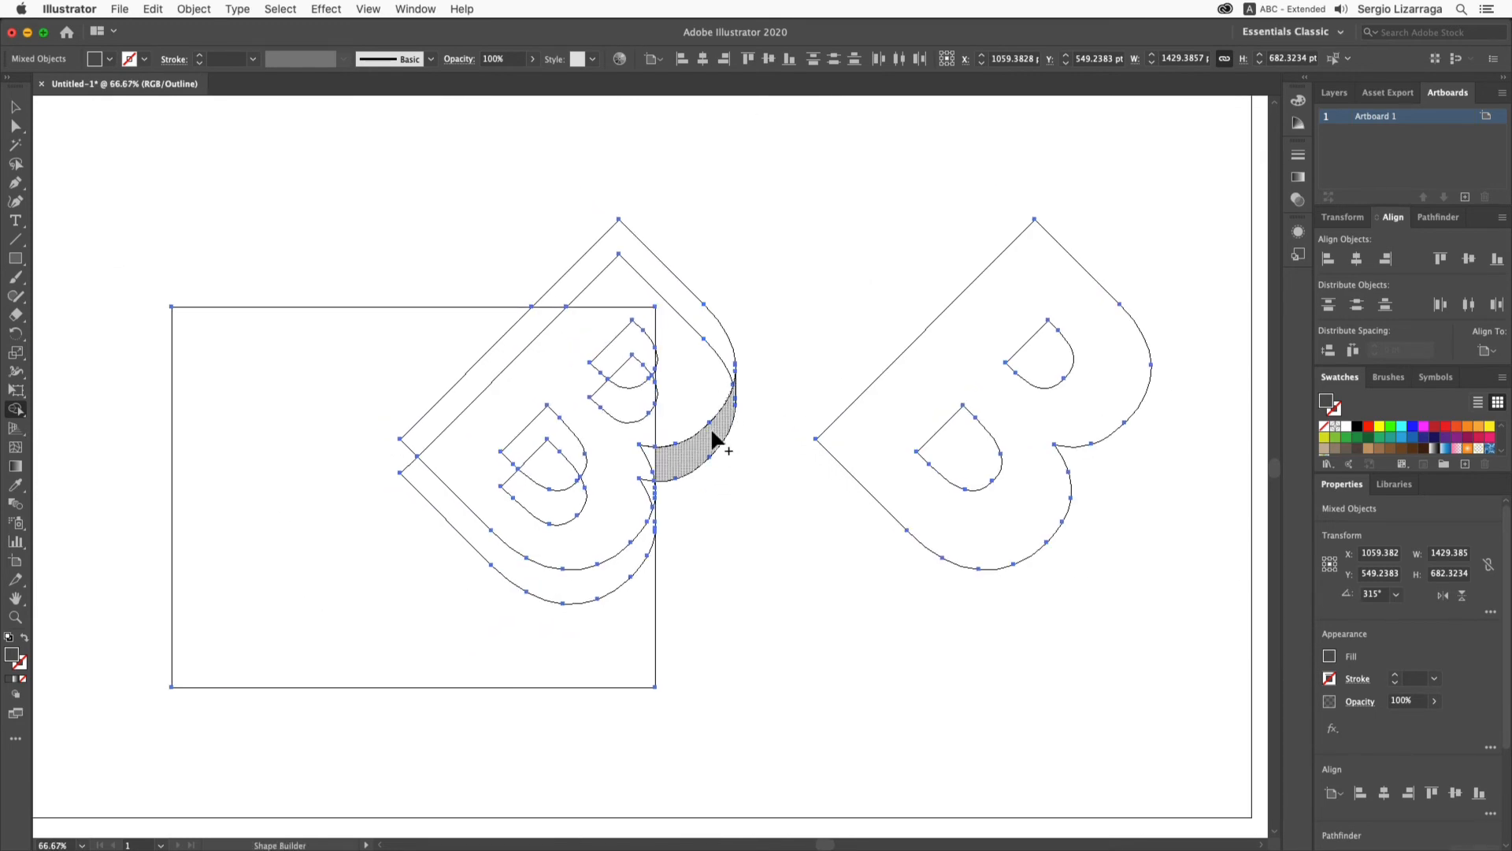
left_click(15, 106)
left_click_drag(138, 296, 222, 362)
key("Delete")
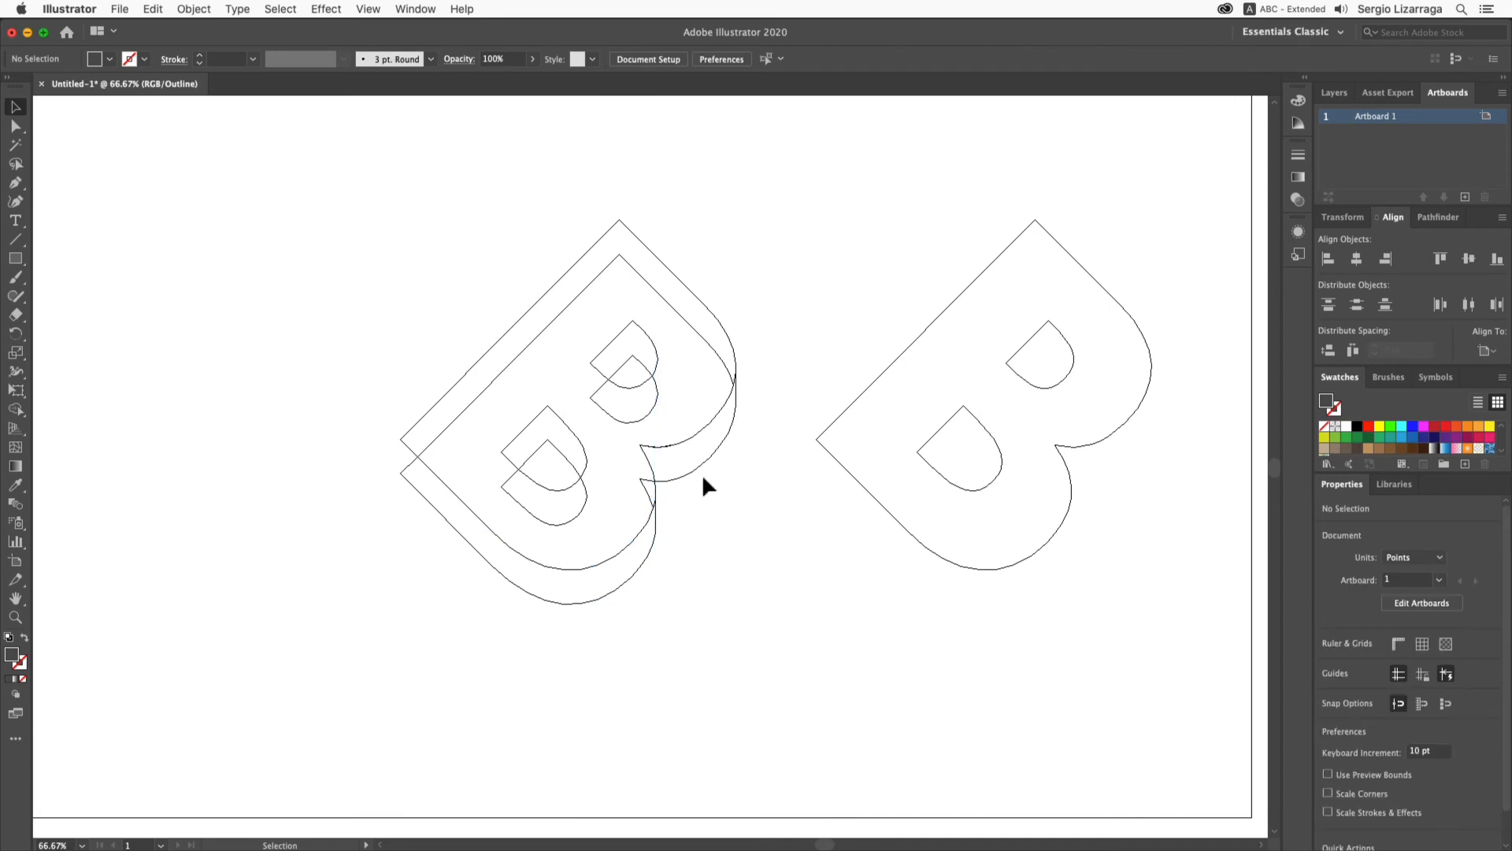
- Select all artwork and use the Shape Builder to define the shadow, letter face and counter regions of the overlapping letters
key("super+a")
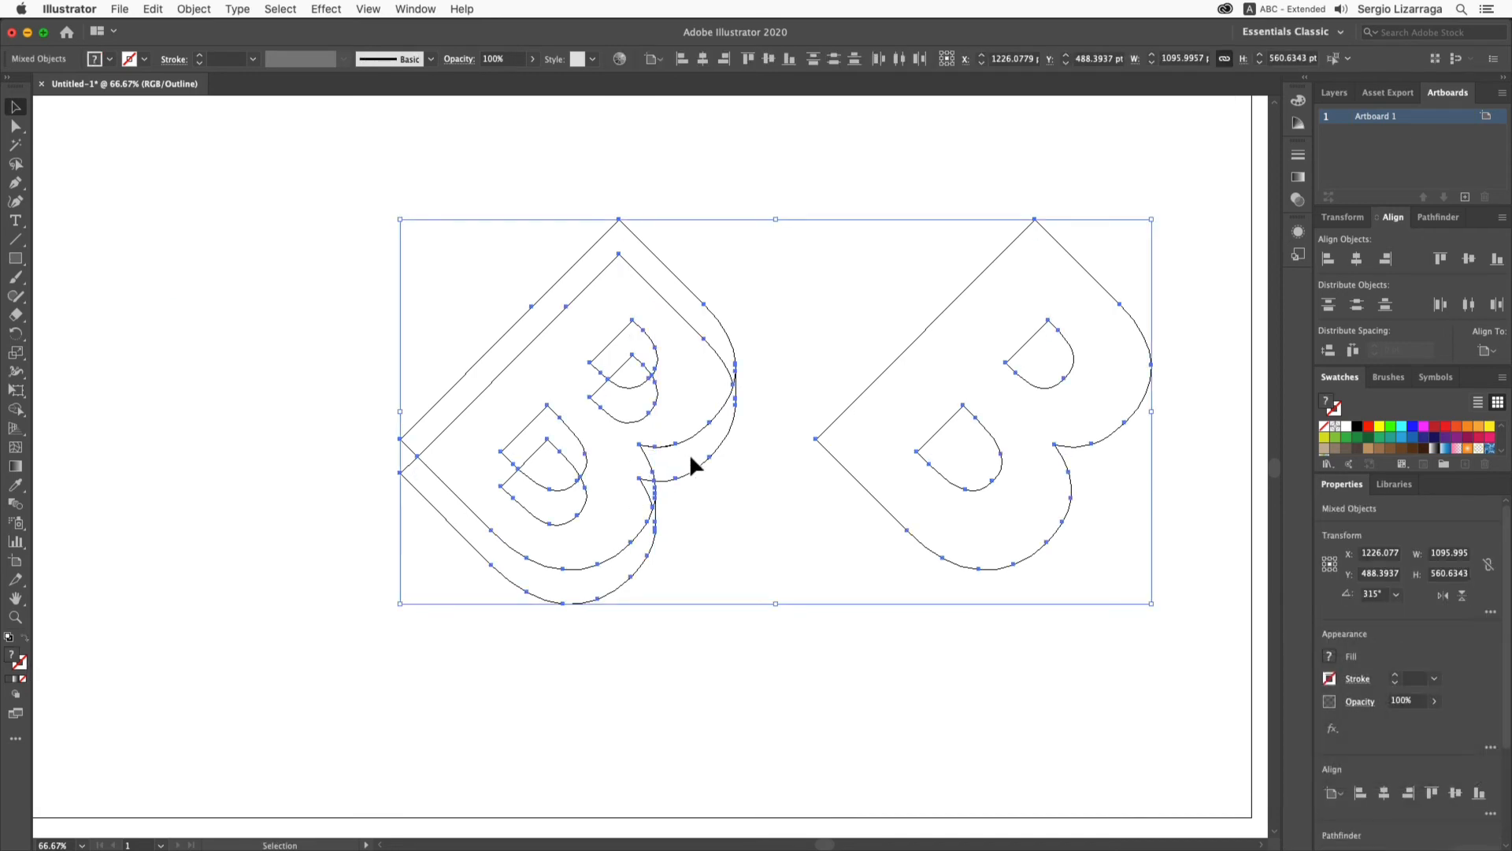
left_click(16, 409)
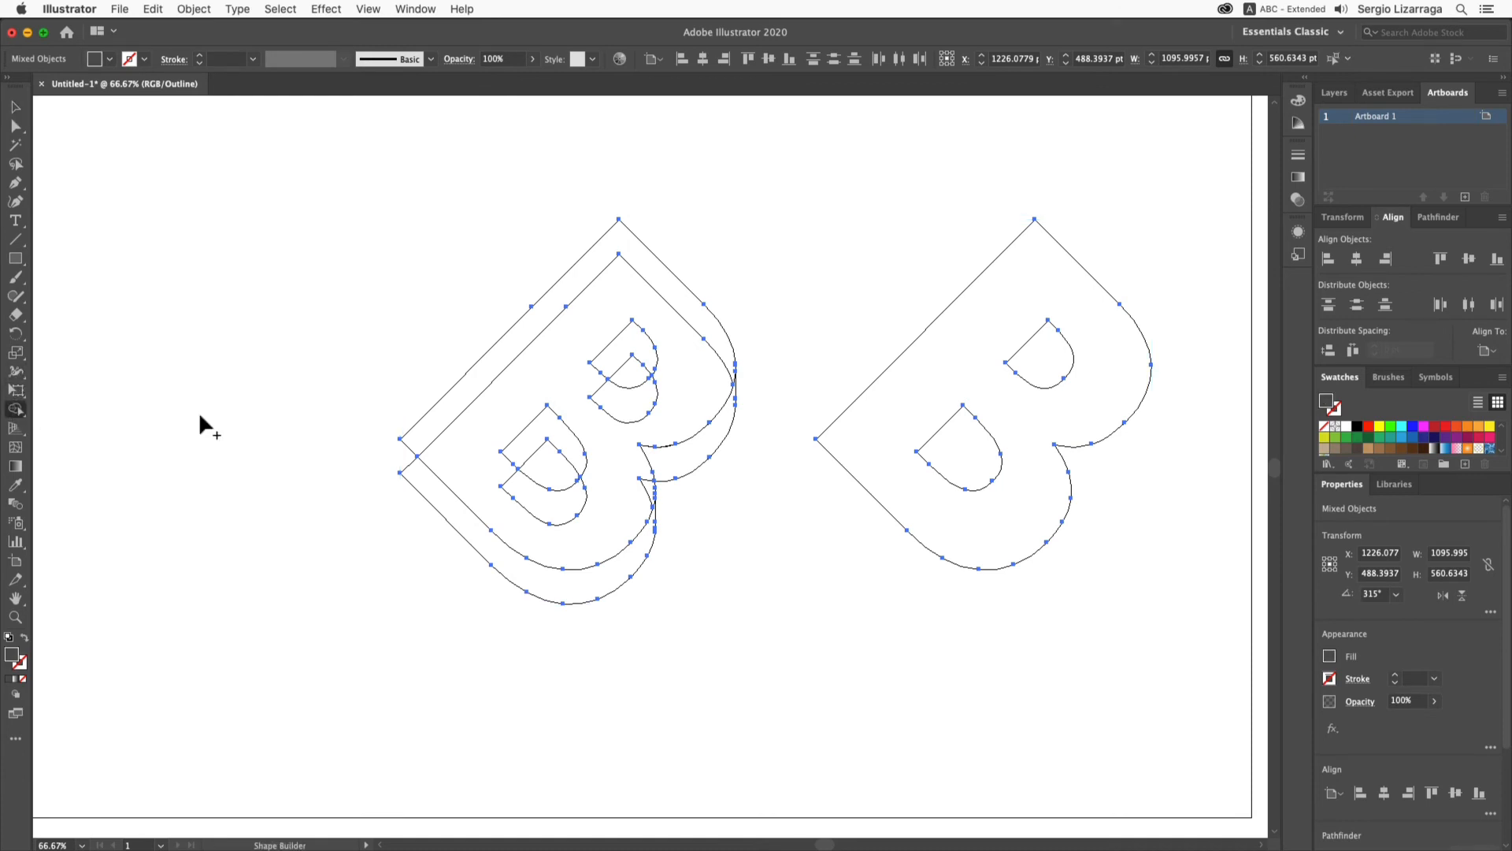
left_click(703, 444)
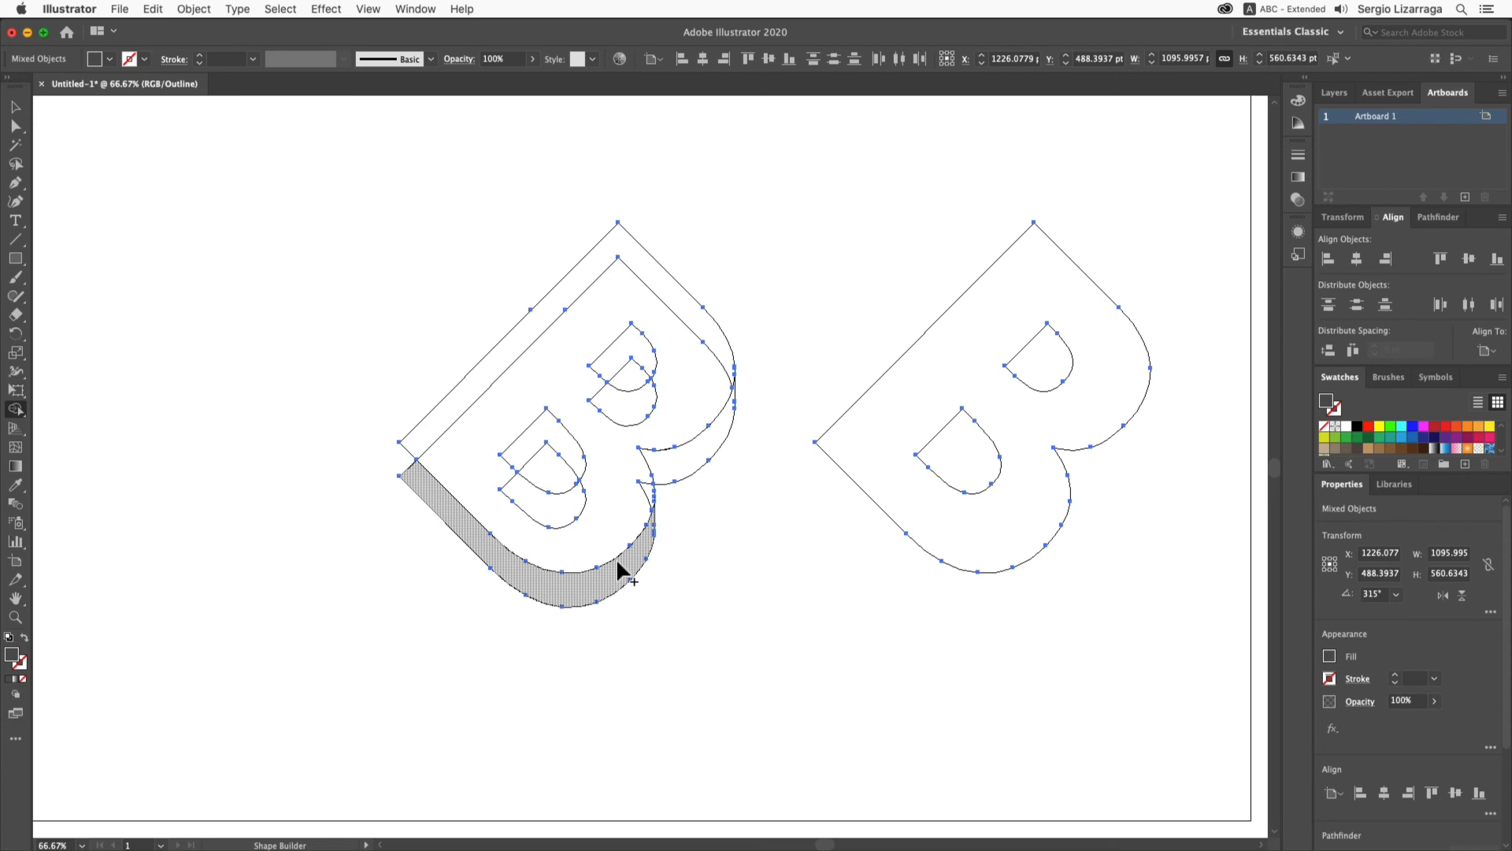
left_click(616, 557)
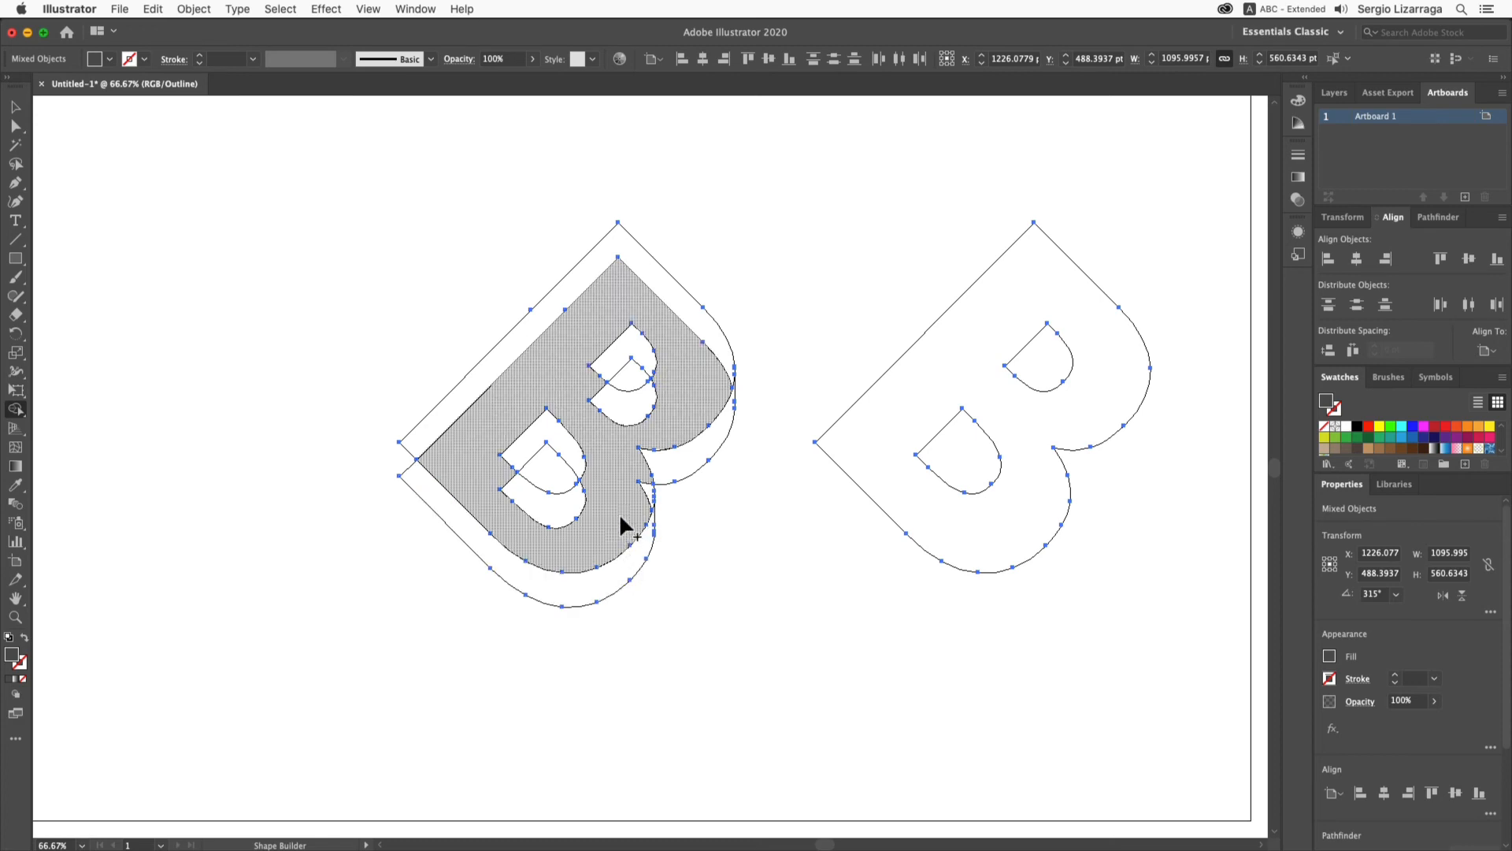
left_click(613, 493)
left_click(567, 432)
left_click(585, 431)
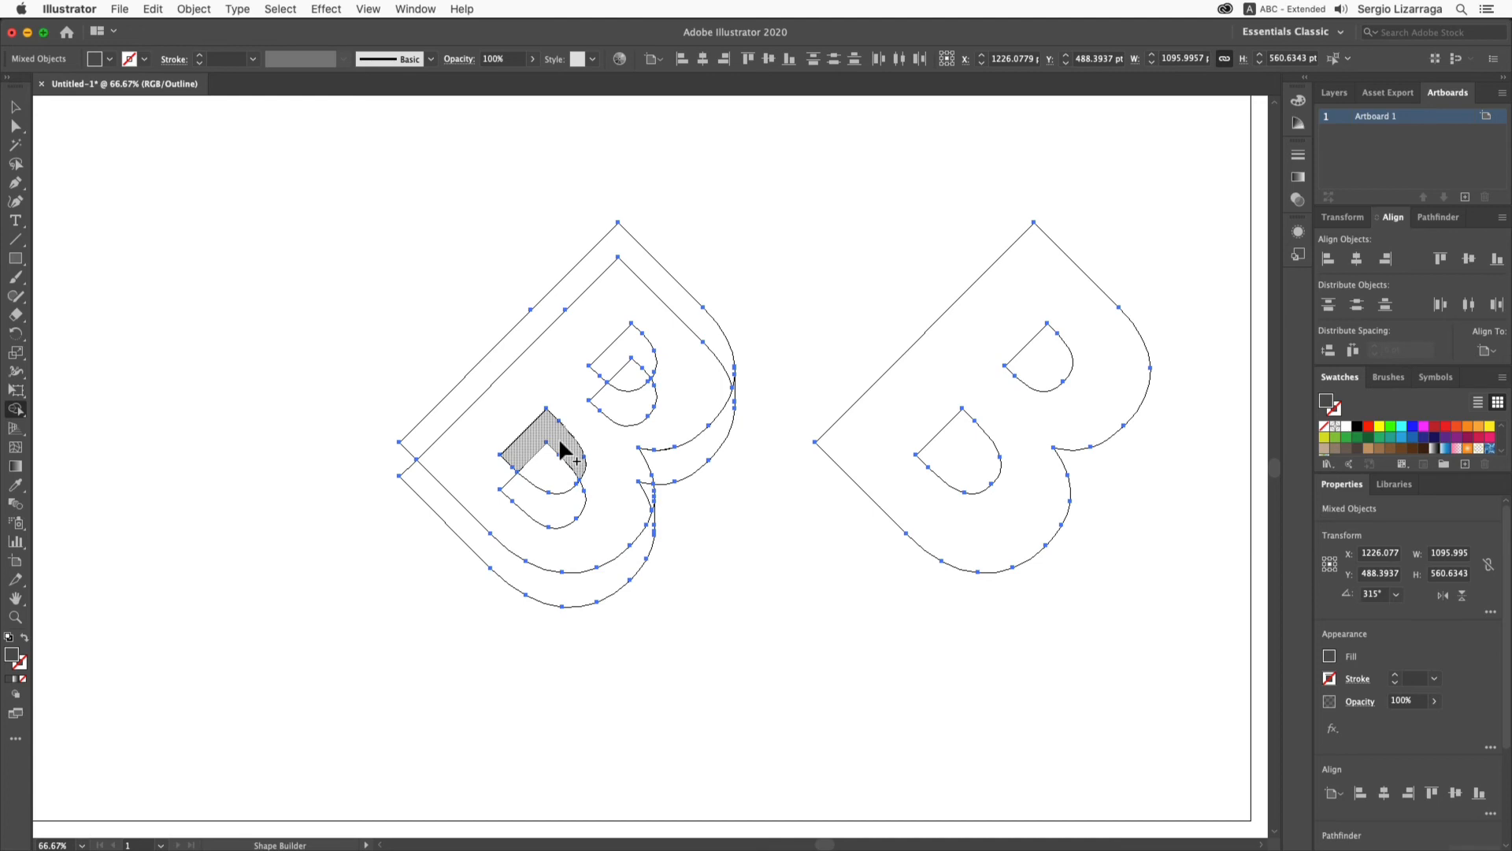
left_click(561, 451)
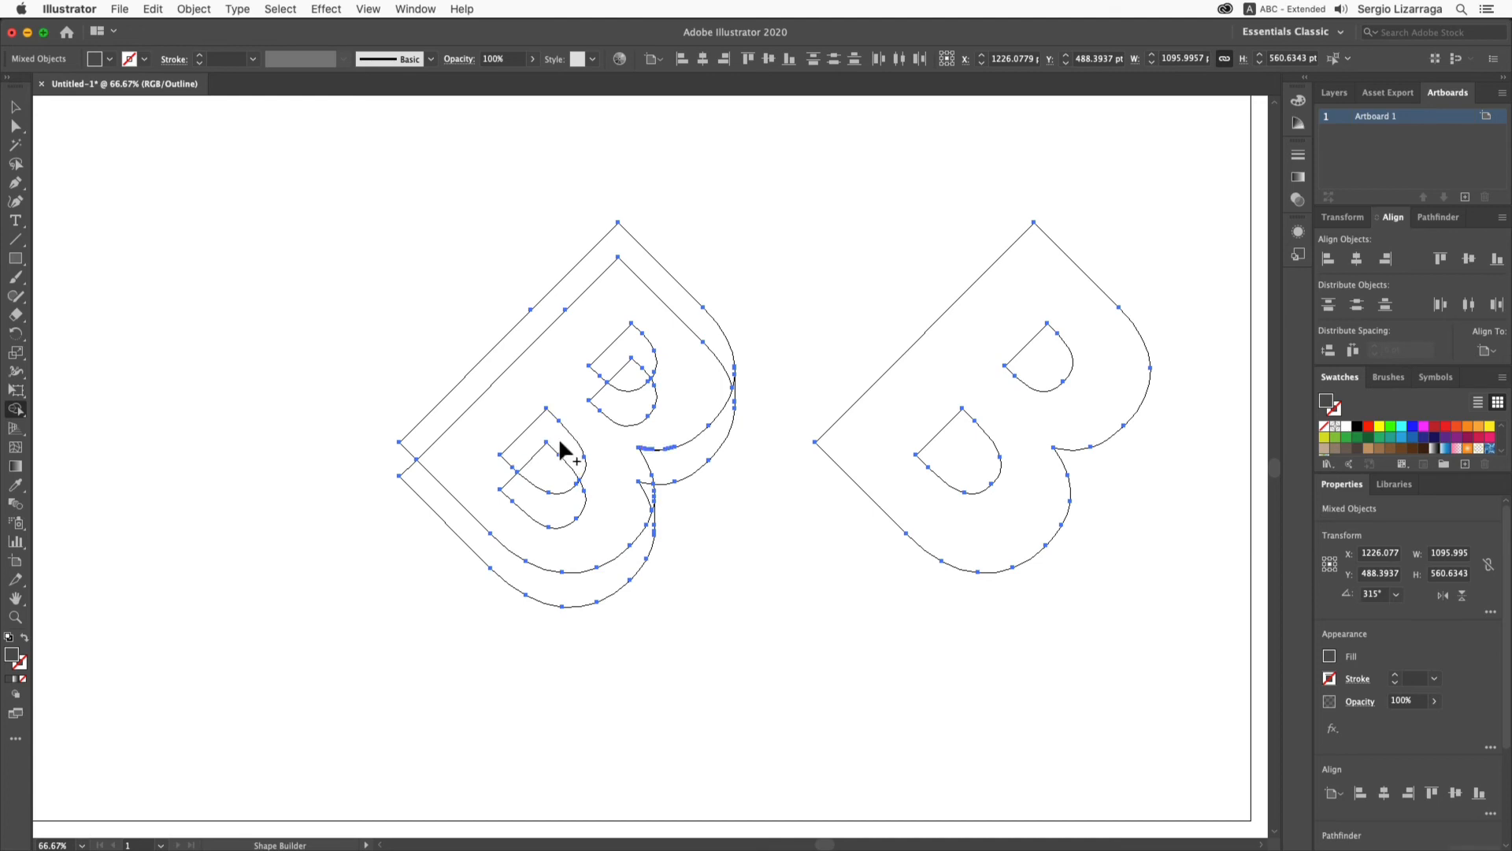
left_click(626, 354)
- Move the lower shadow's inner left corner anchor up to the back letter's left corner point
left_click(419, 455)
left_click(17, 127)
left_click(272, 422)
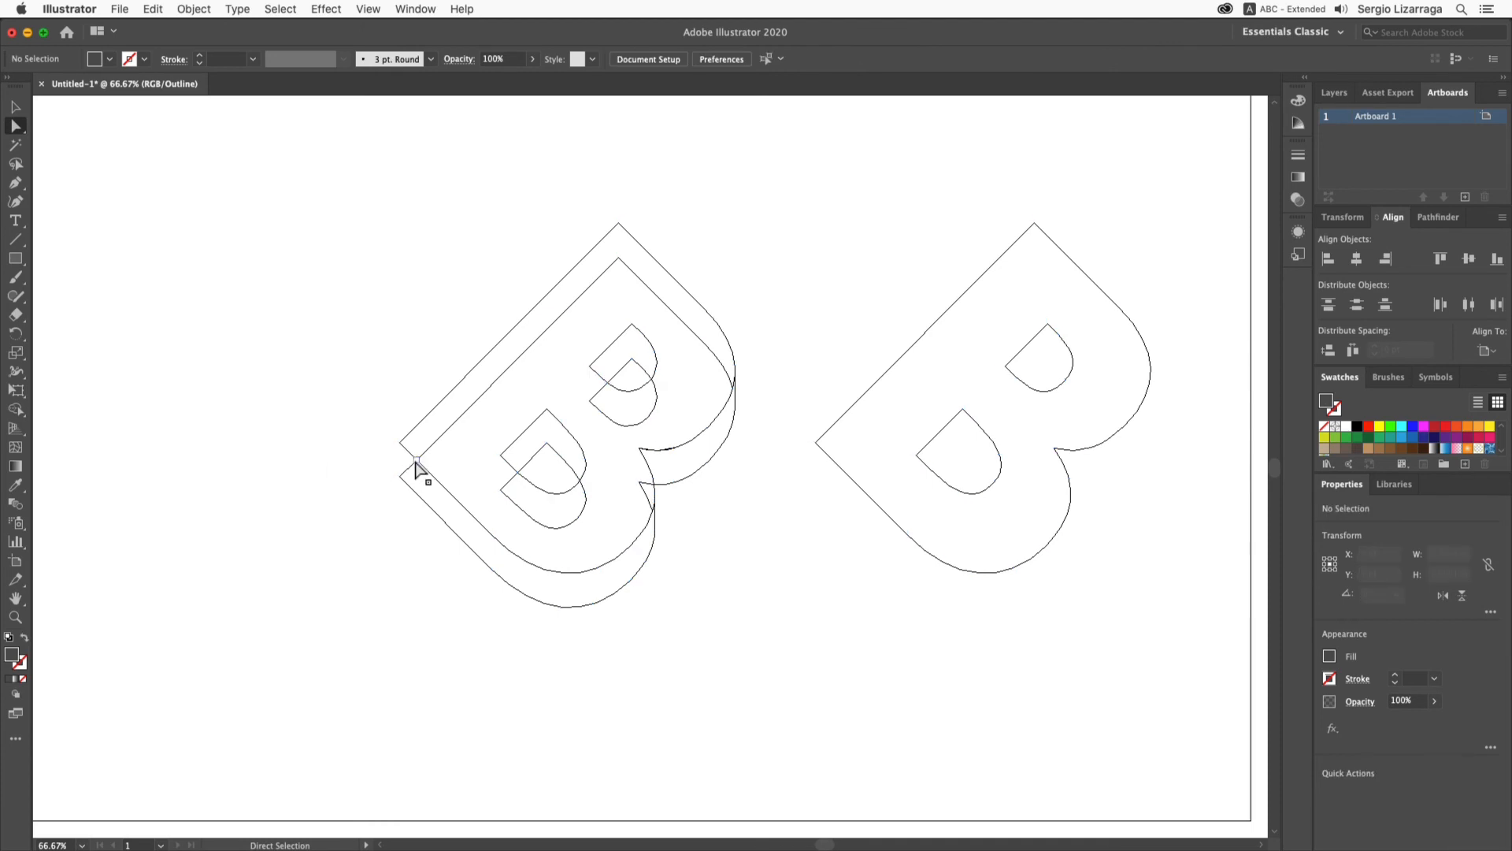
mouse_move(417, 463)
left_mouse_down()
mouse_move(379, 463)
mouse_move(400, 443)
left_mouse_up()
- Select all artwork and use the Shape Builder to remove the outer band, letter face and see-through counter areas, keeping only the shadow pieces
left_click(19, 411)
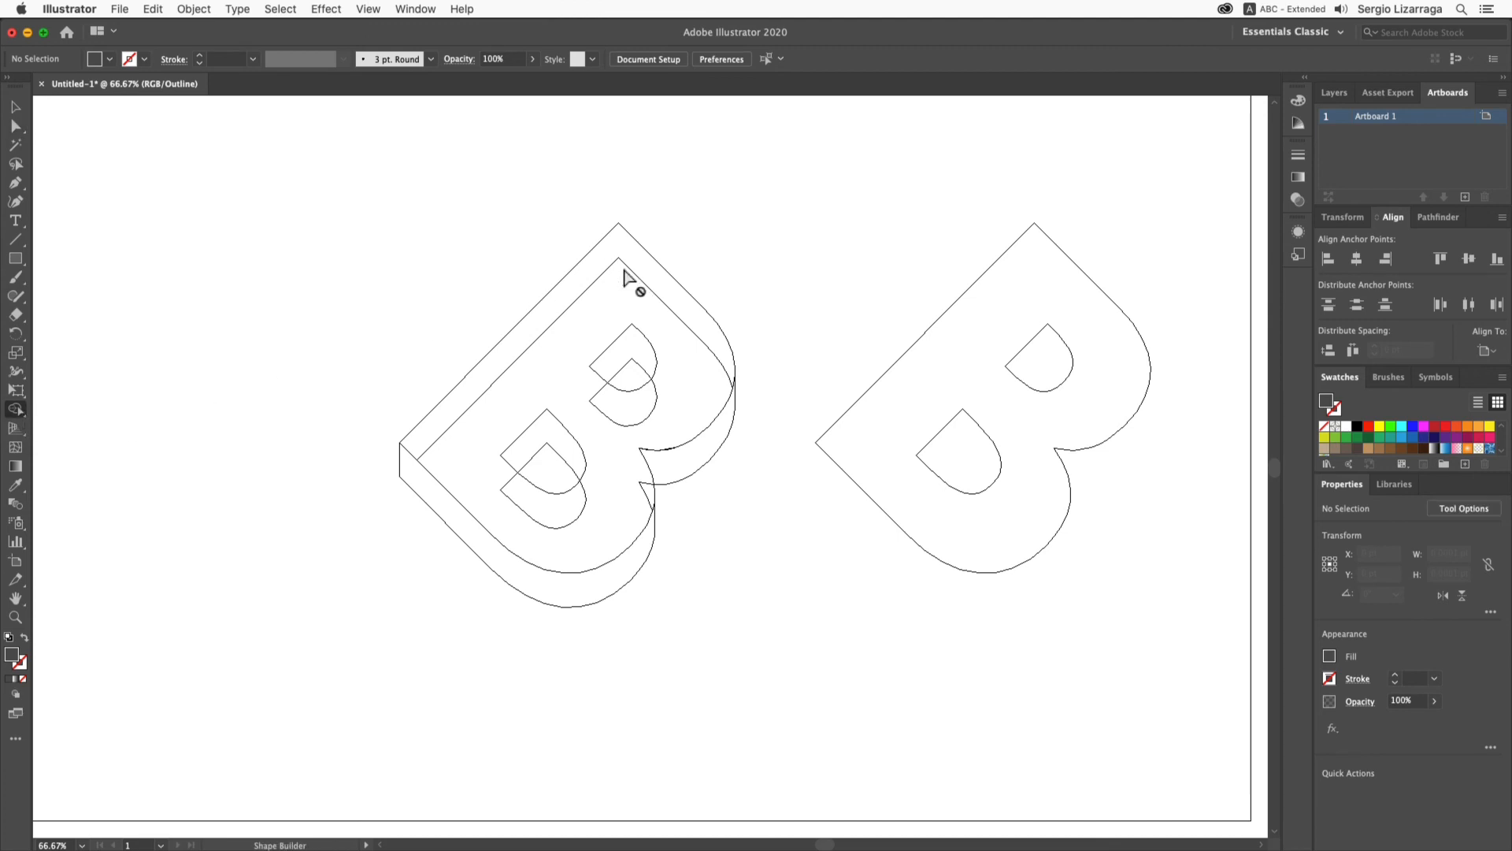
key("super")
key("super+a")
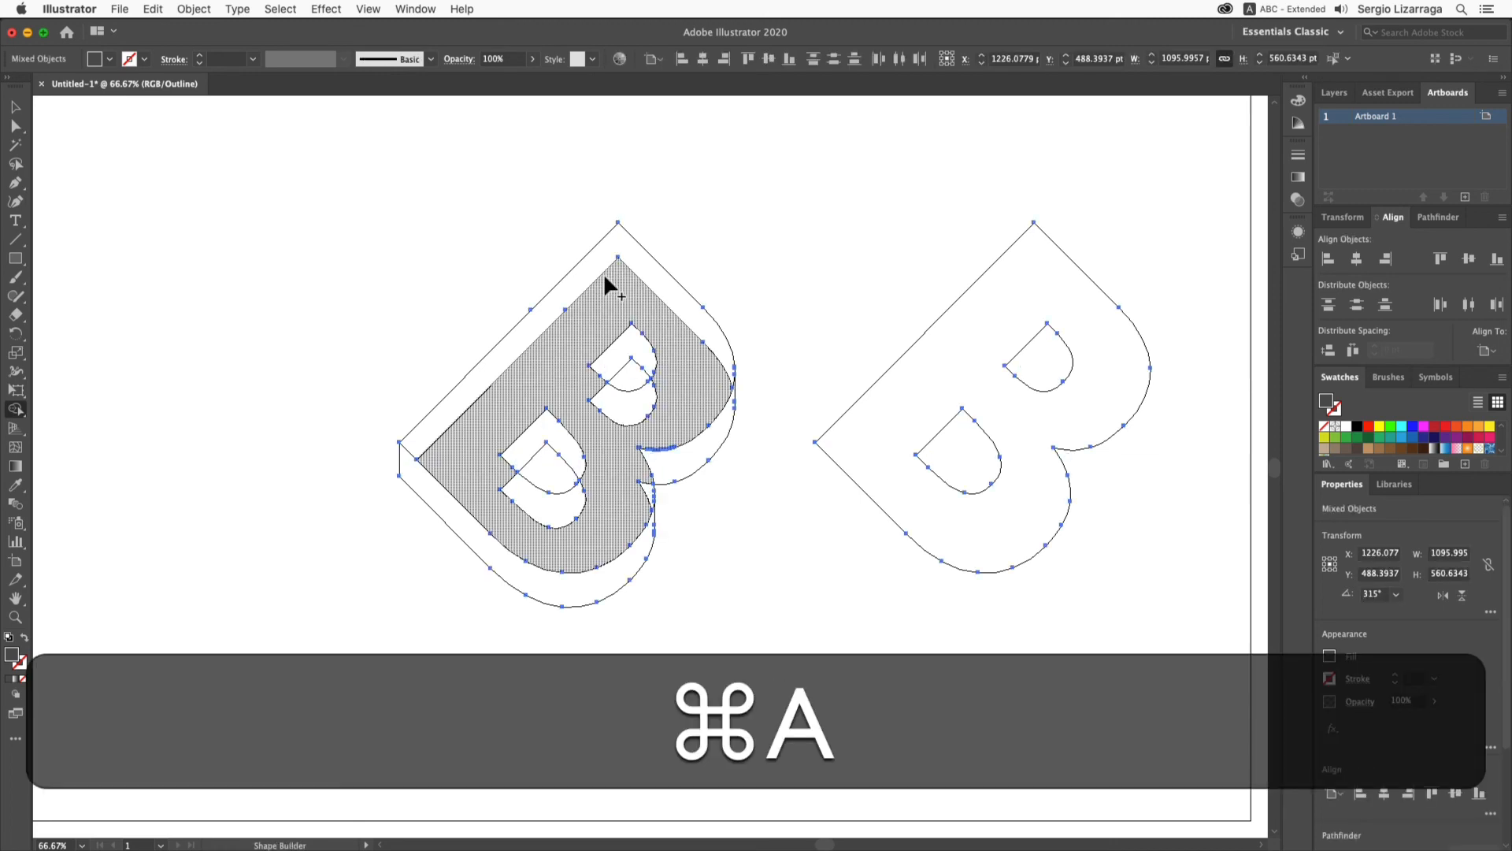
key("alt")
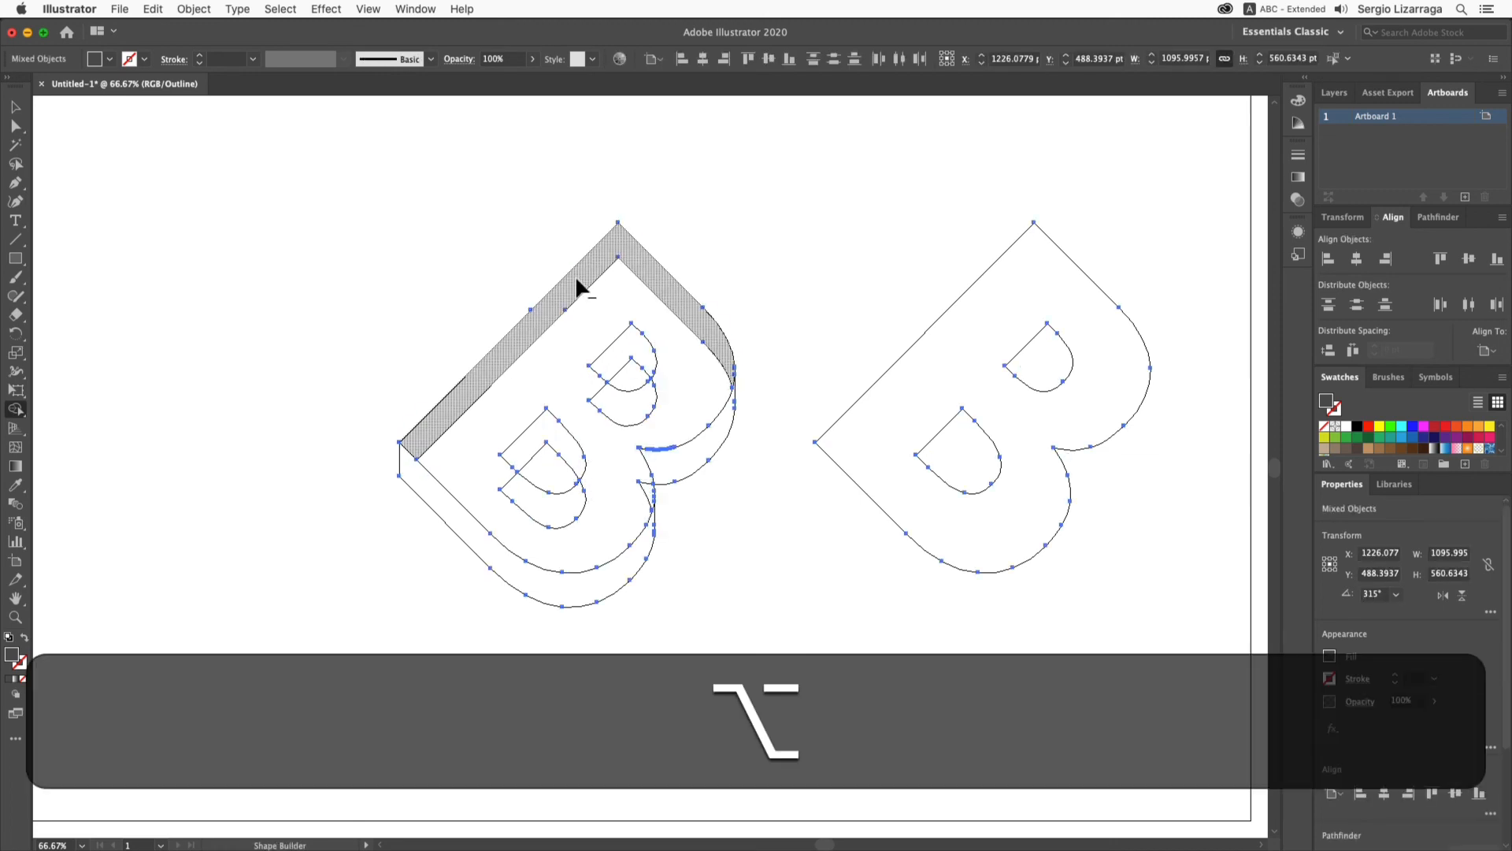
scroll(575, 275, "down", 1)
left_click(575, 274, "alt")
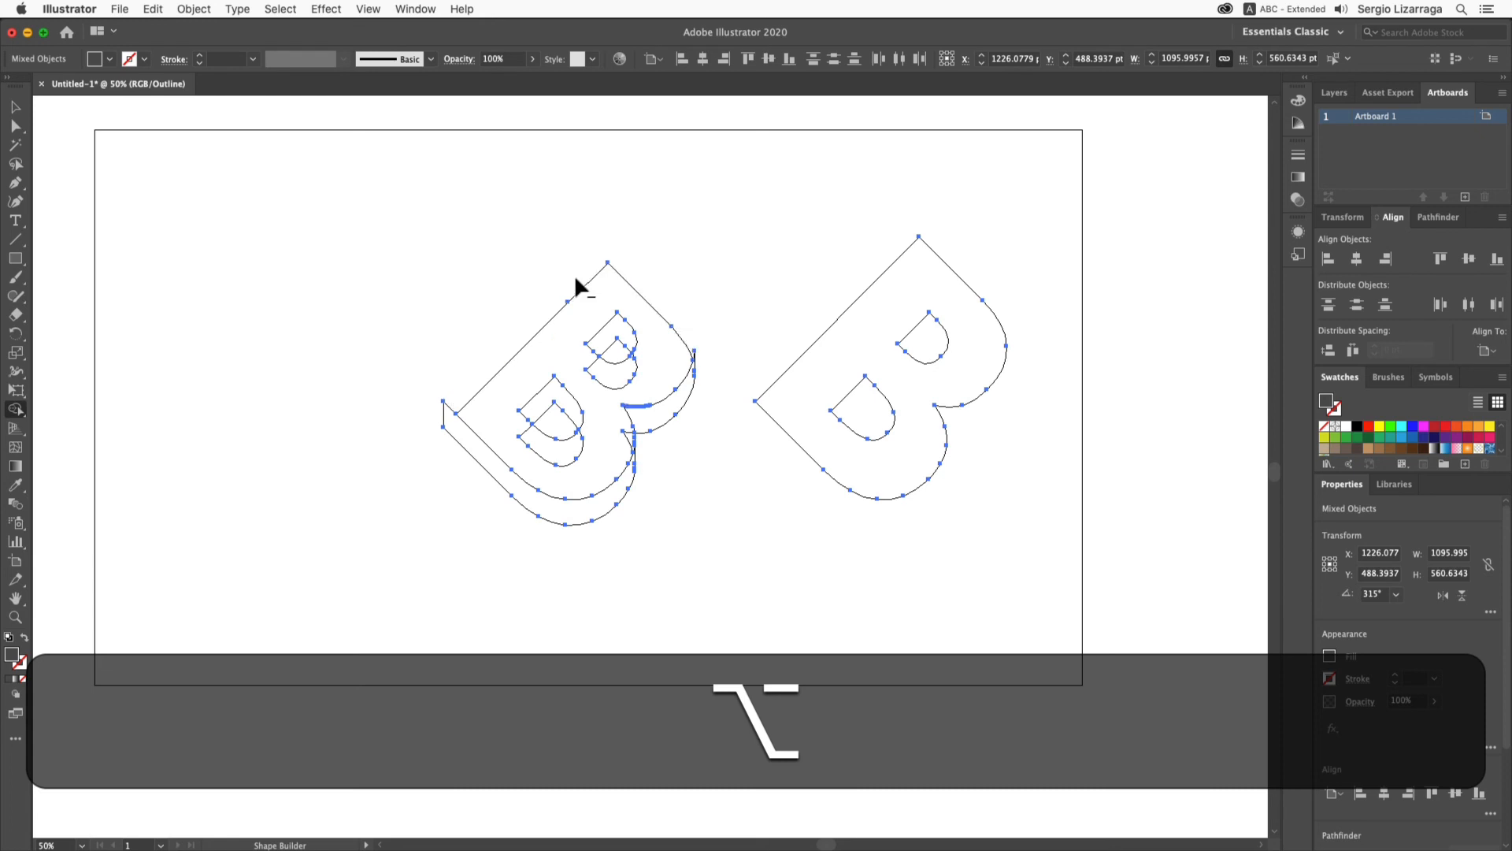
left_click(593, 309, "alt")
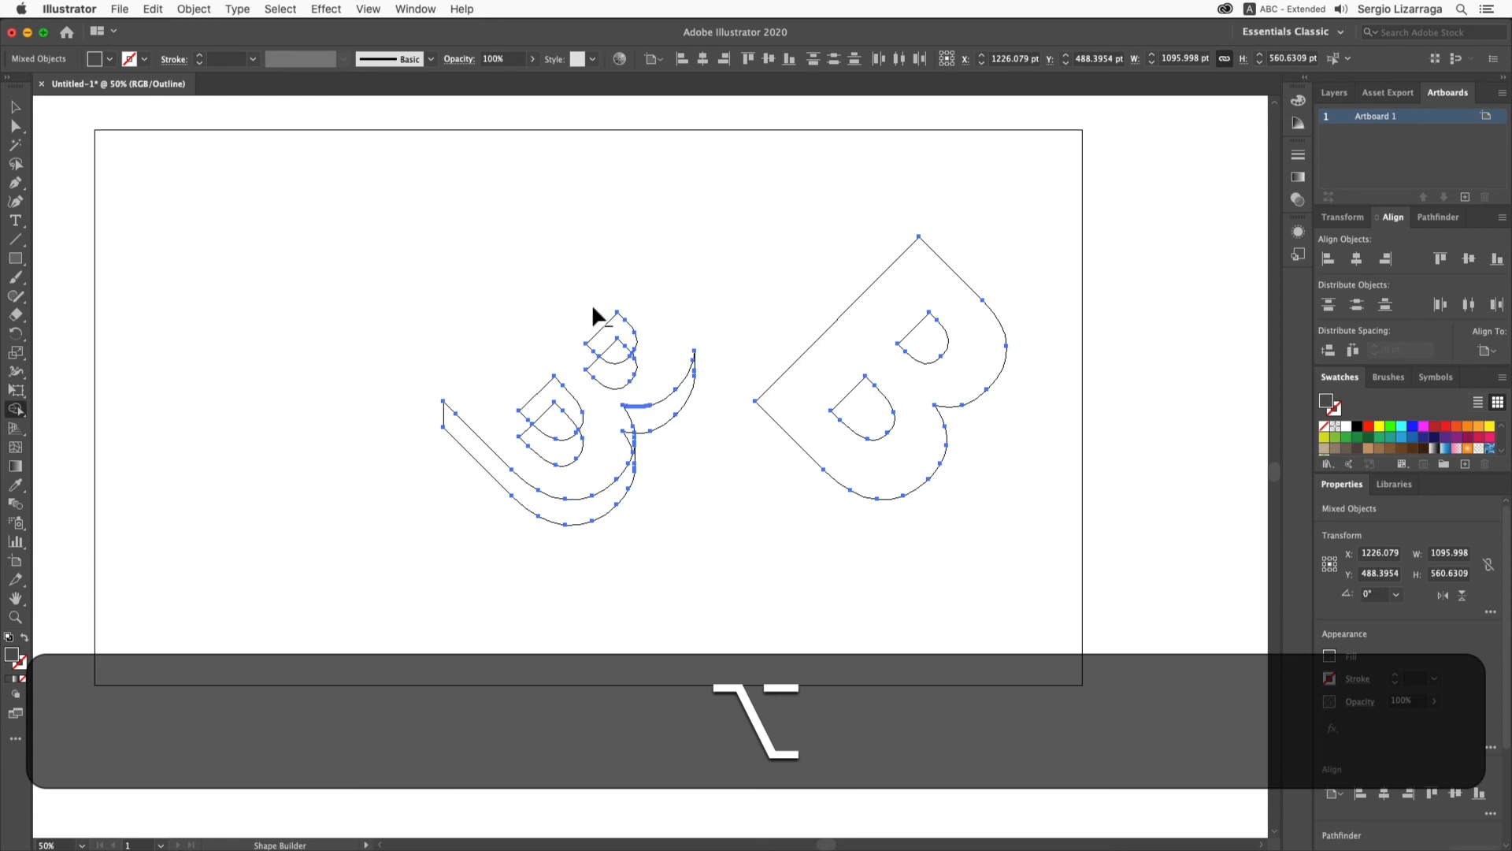
left_click(615, 377, "alt")
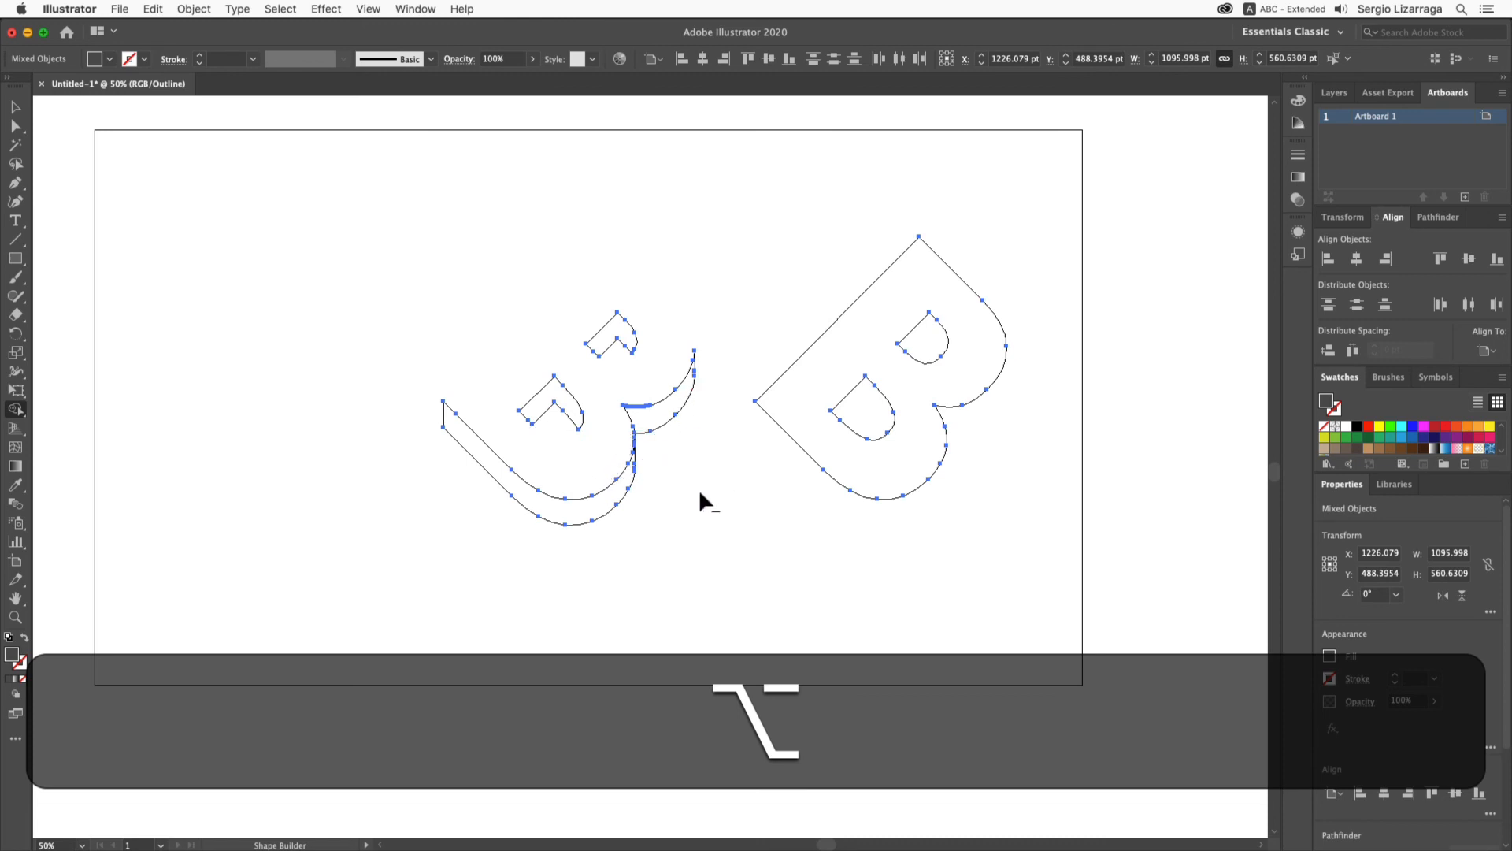
- Deselect the artwork, switch from outline view to preview, and fill the intact letter B with red
left_click(16, 108)
left_click(187, 323)
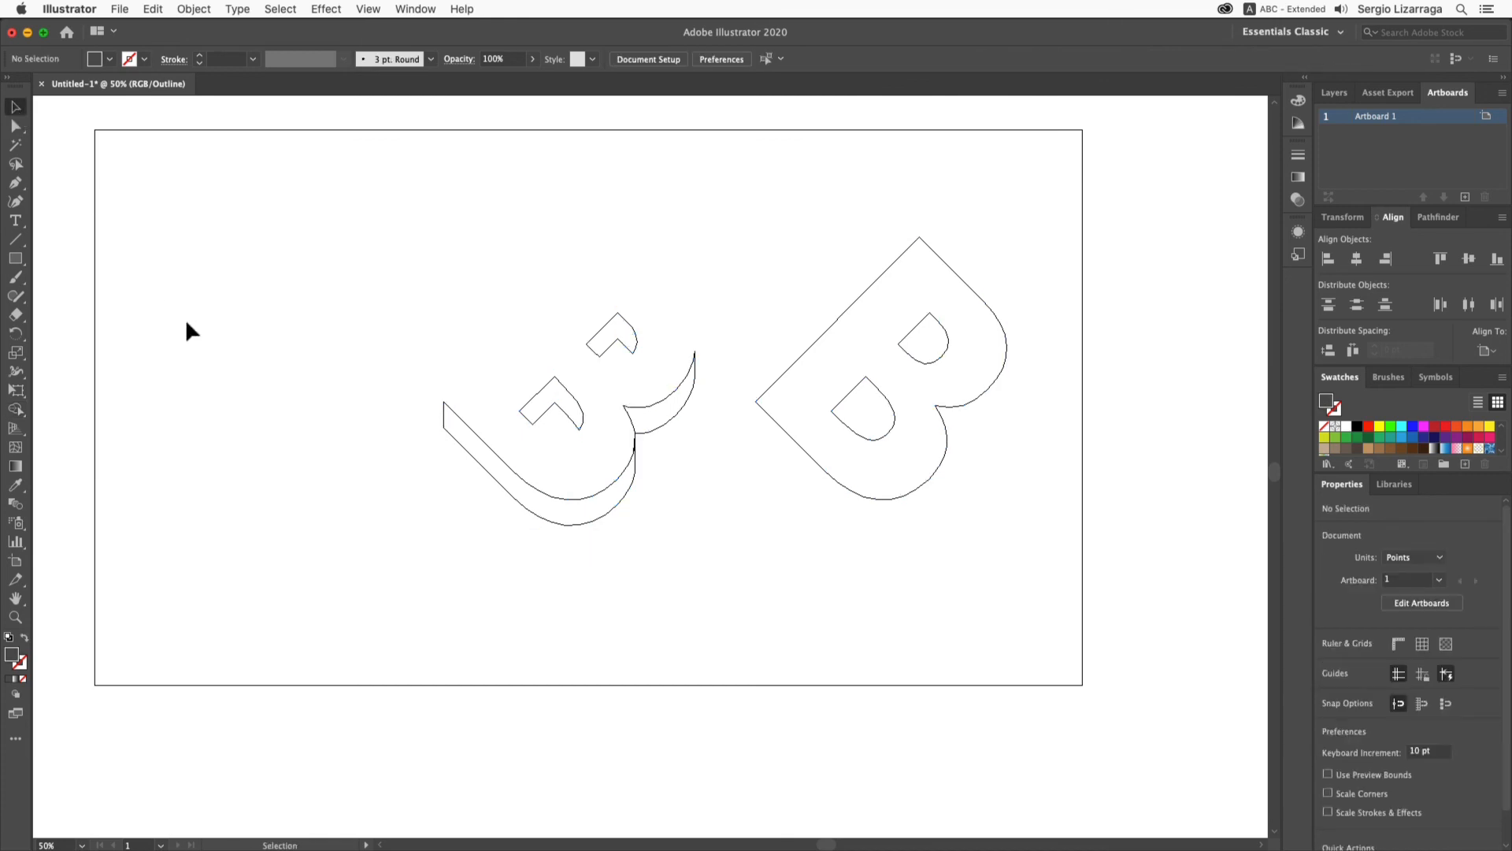
key("super+y")
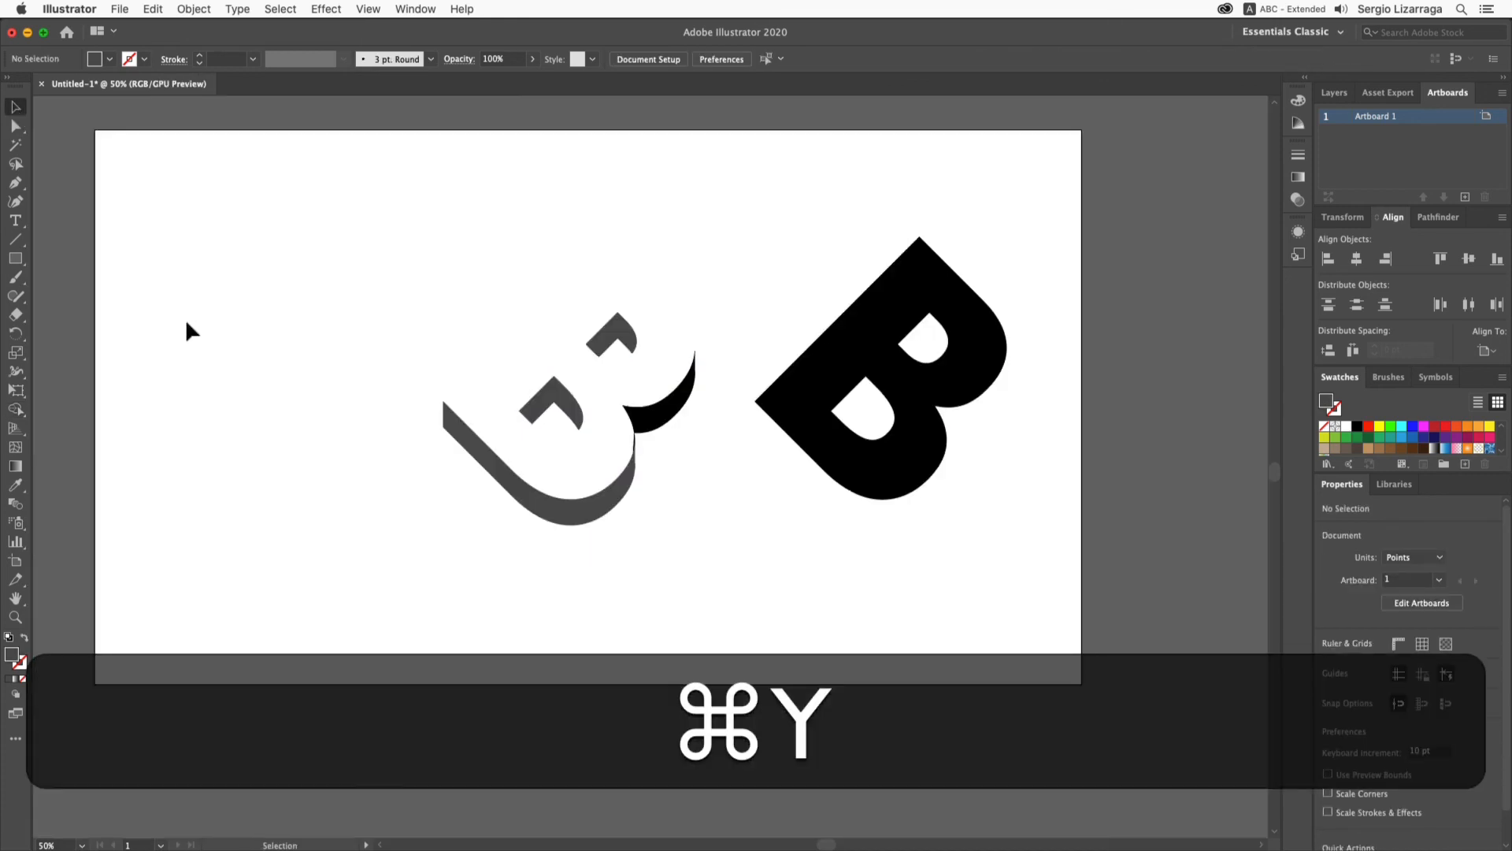
left_click(835, 362)
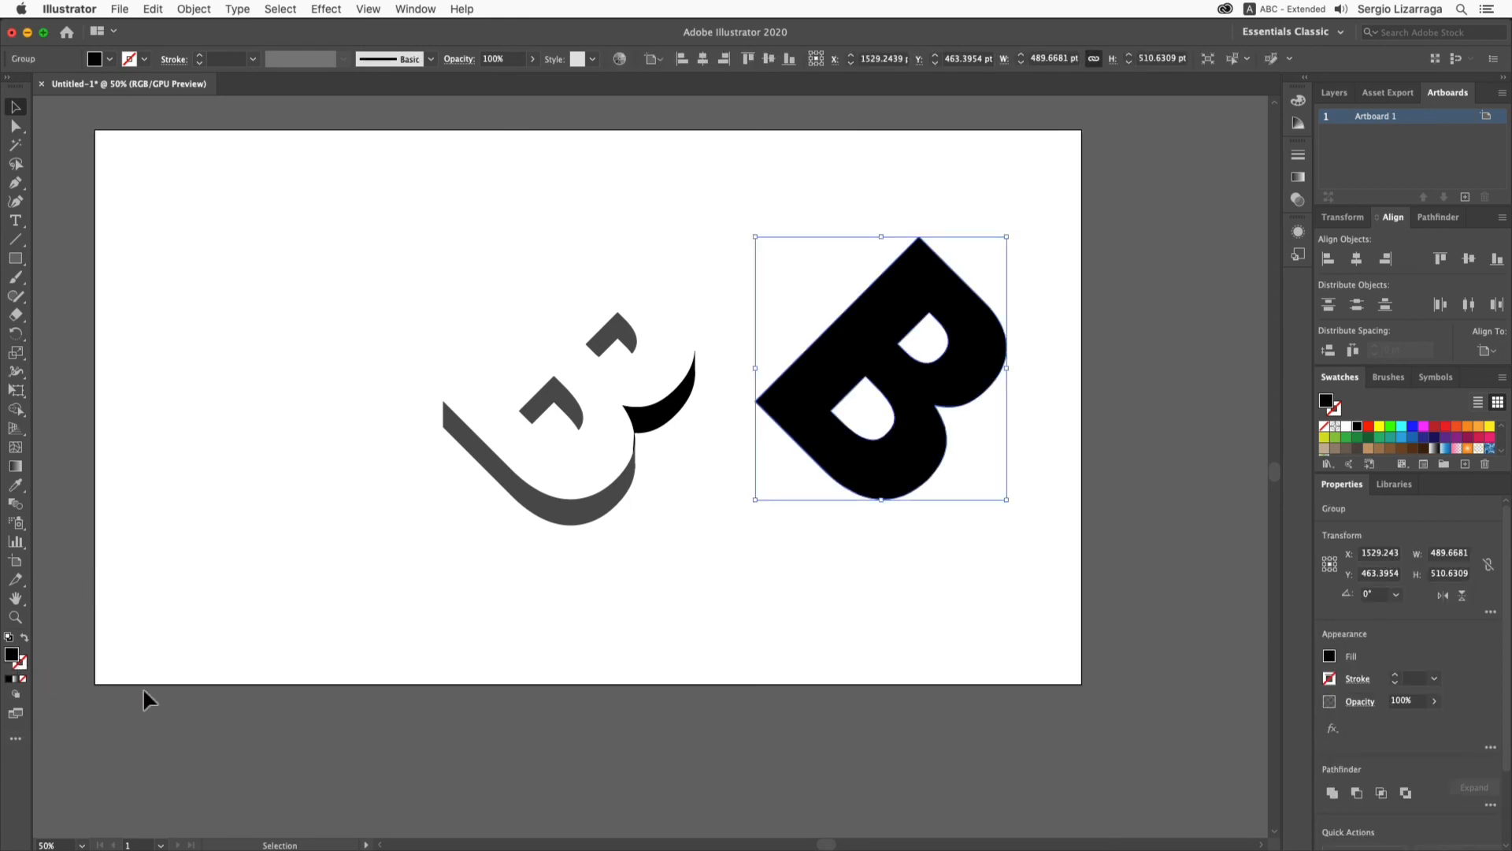
left_click(1367, 427)
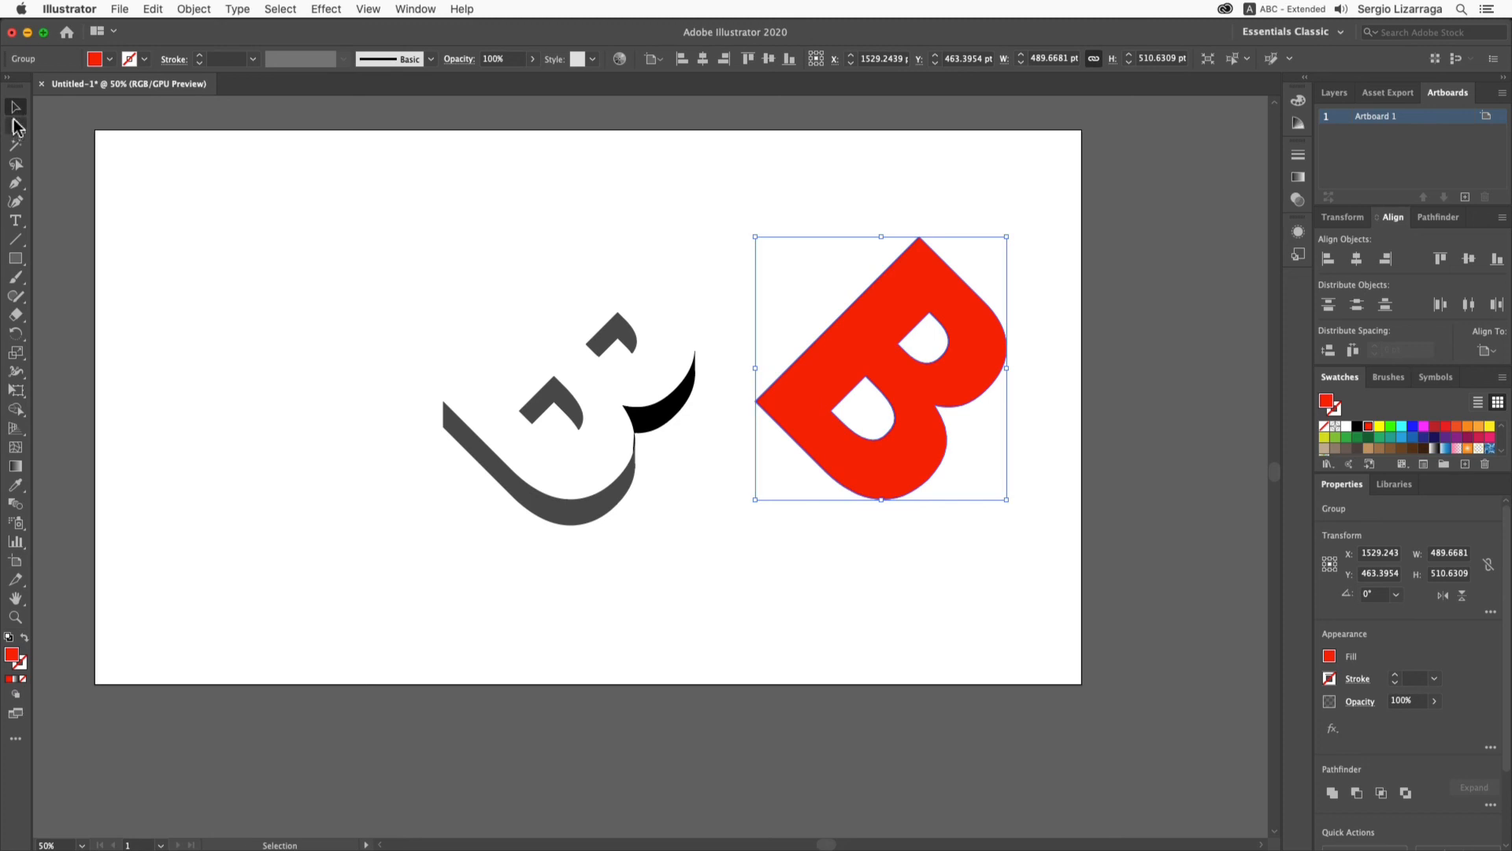
- Move the red B onto the shadow pieces so its left corner snaps to the shadow's upper left corner, and deselect it
left_click(15, 126)
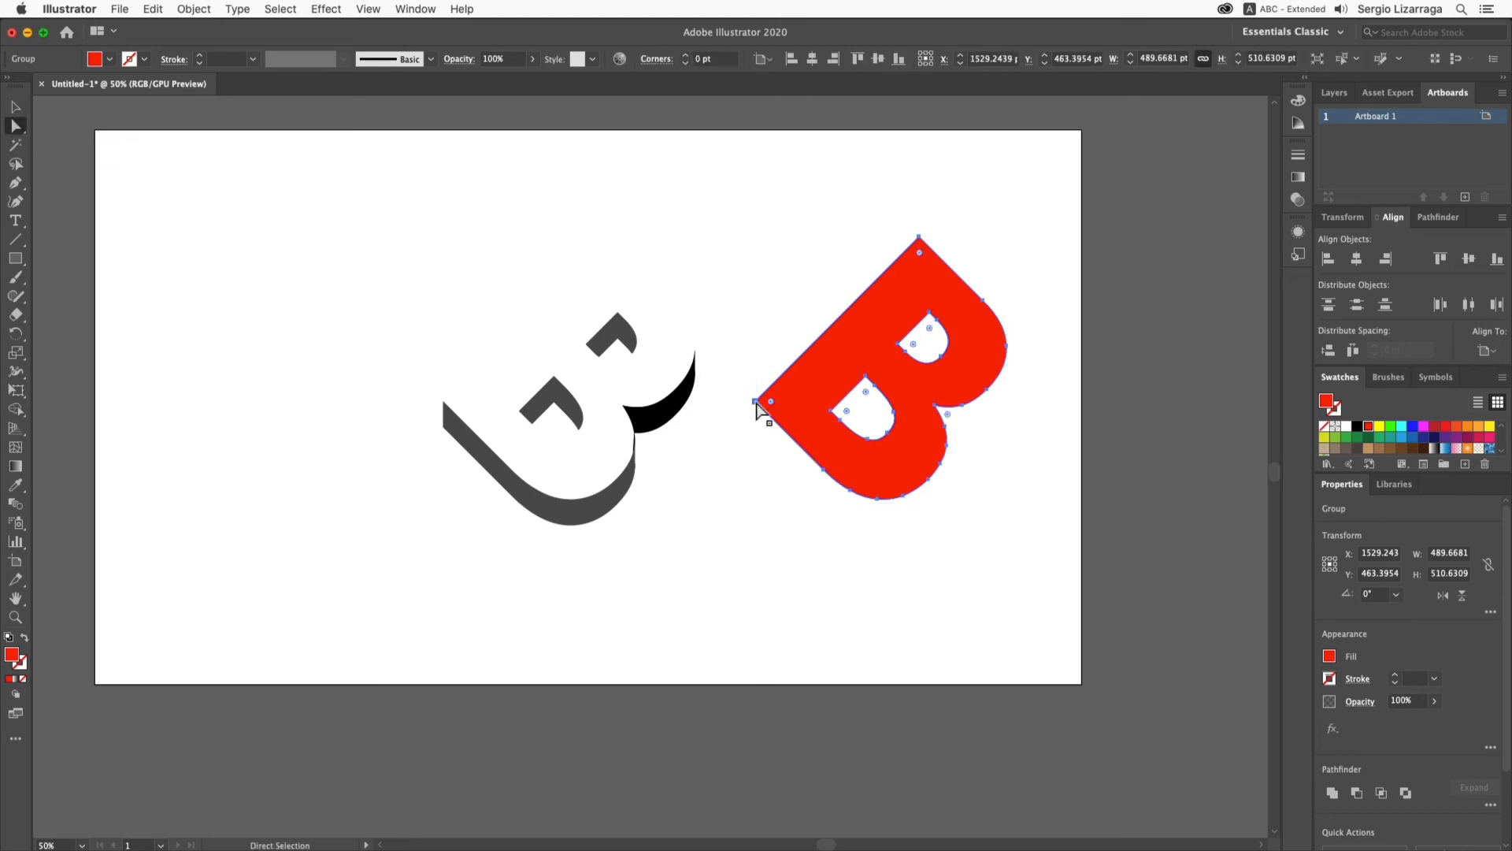
left_click_drag(757, 401, 444, 409)
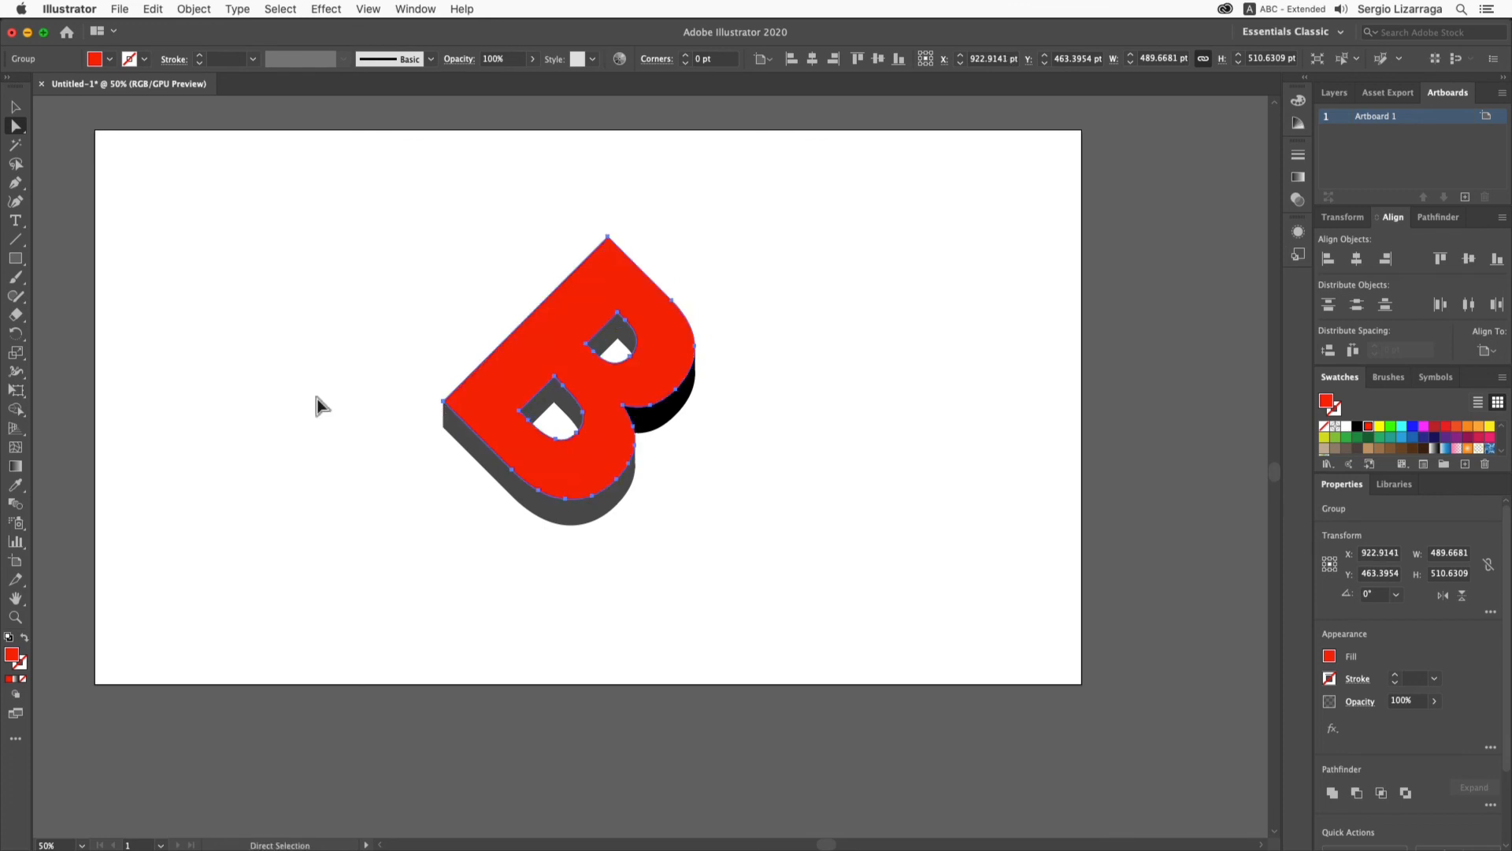
left_click(314, 417)
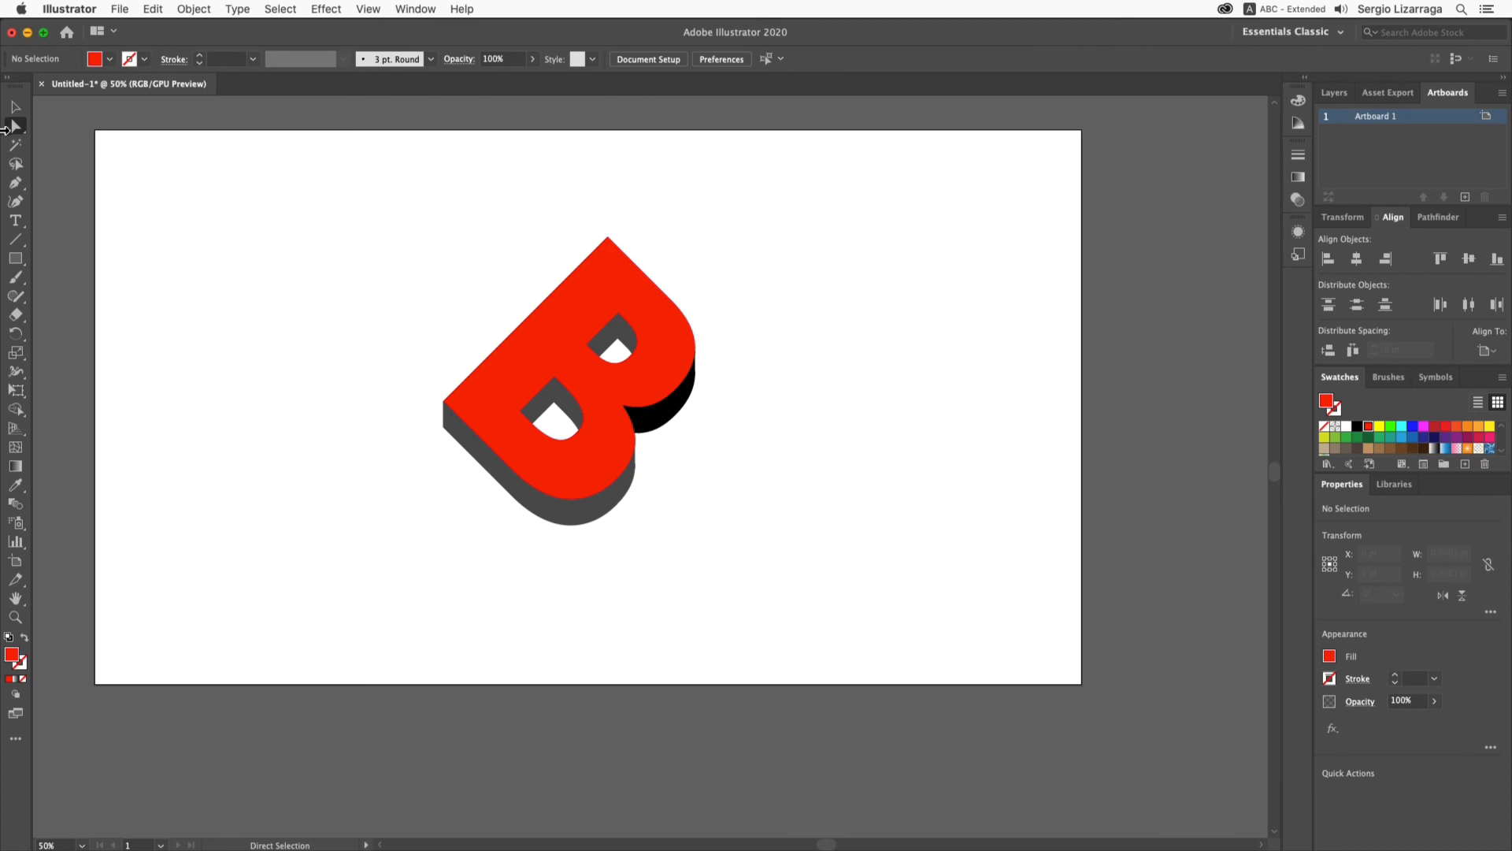
- Select all the shadow pieces, including those inside both counters, fill them with black and deselect them
left_click(596, 506, "shift")
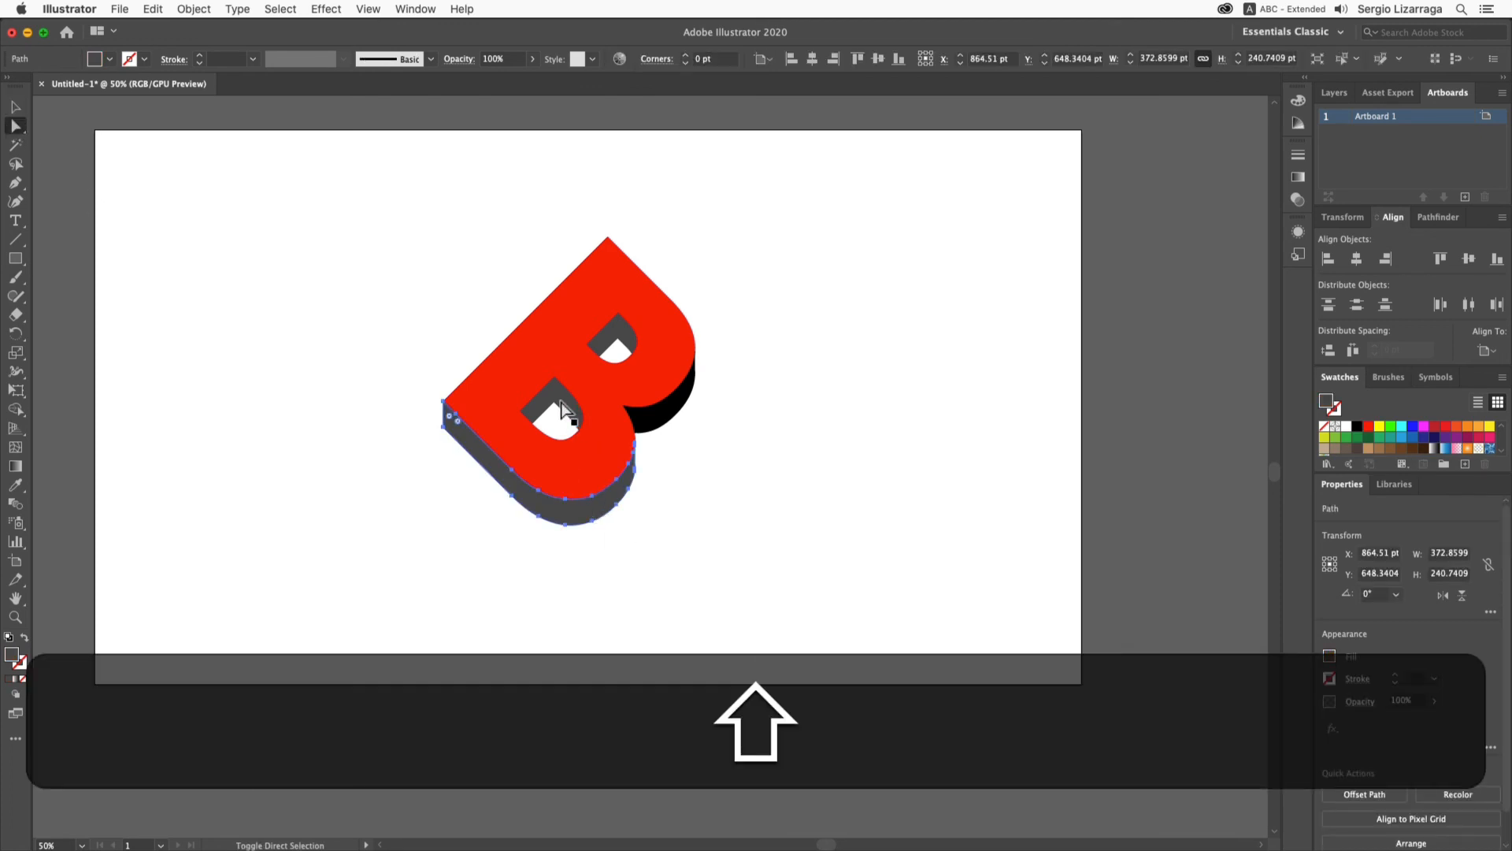
left_click(561, 410, "shift")
left_click(626, 337, "shift")
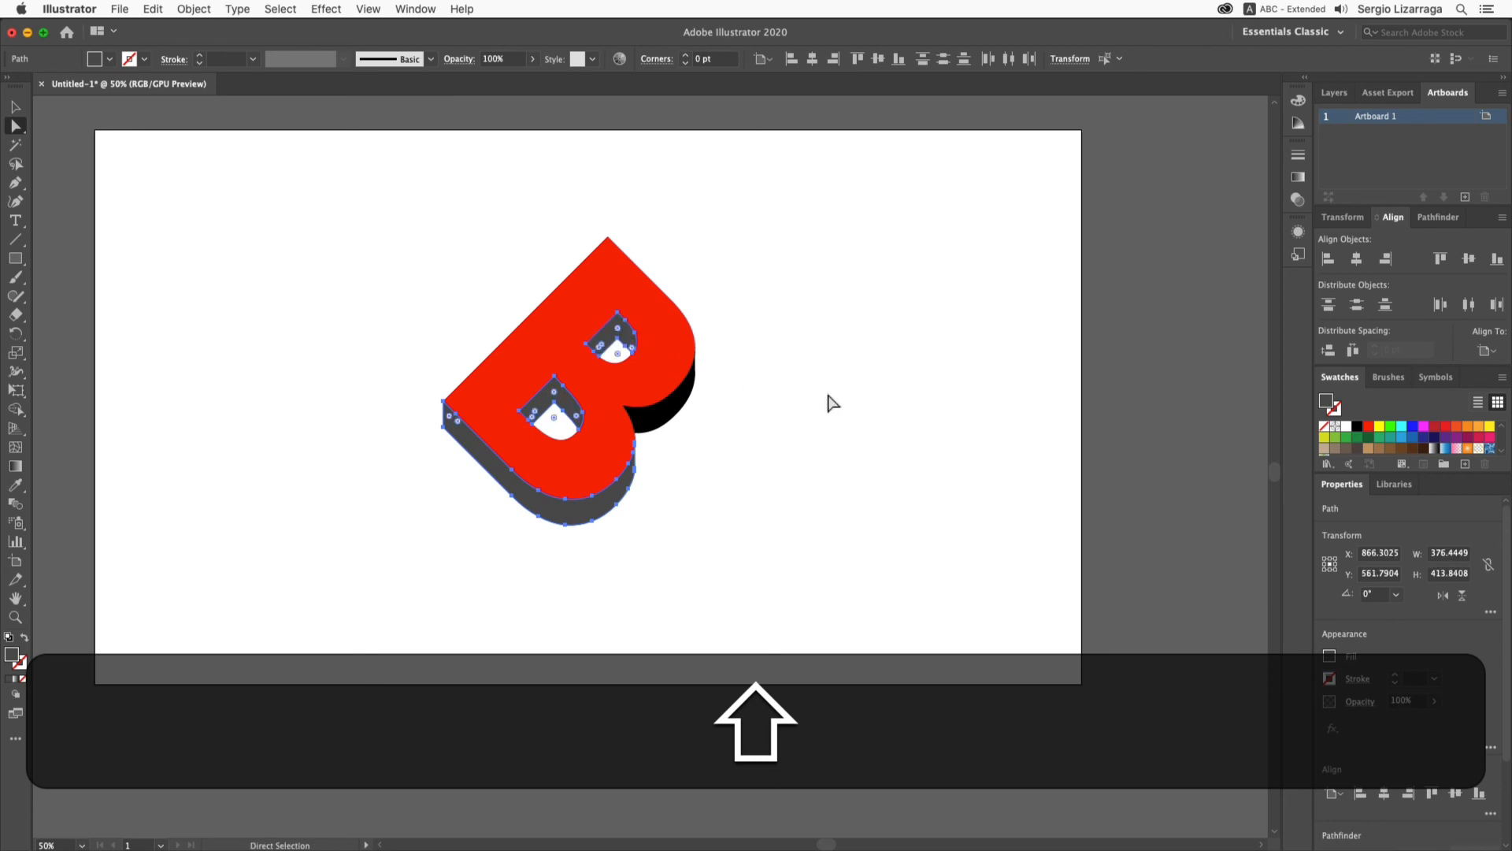
left_click(664, 425, "shift")
left_click(661, 421, "shift")
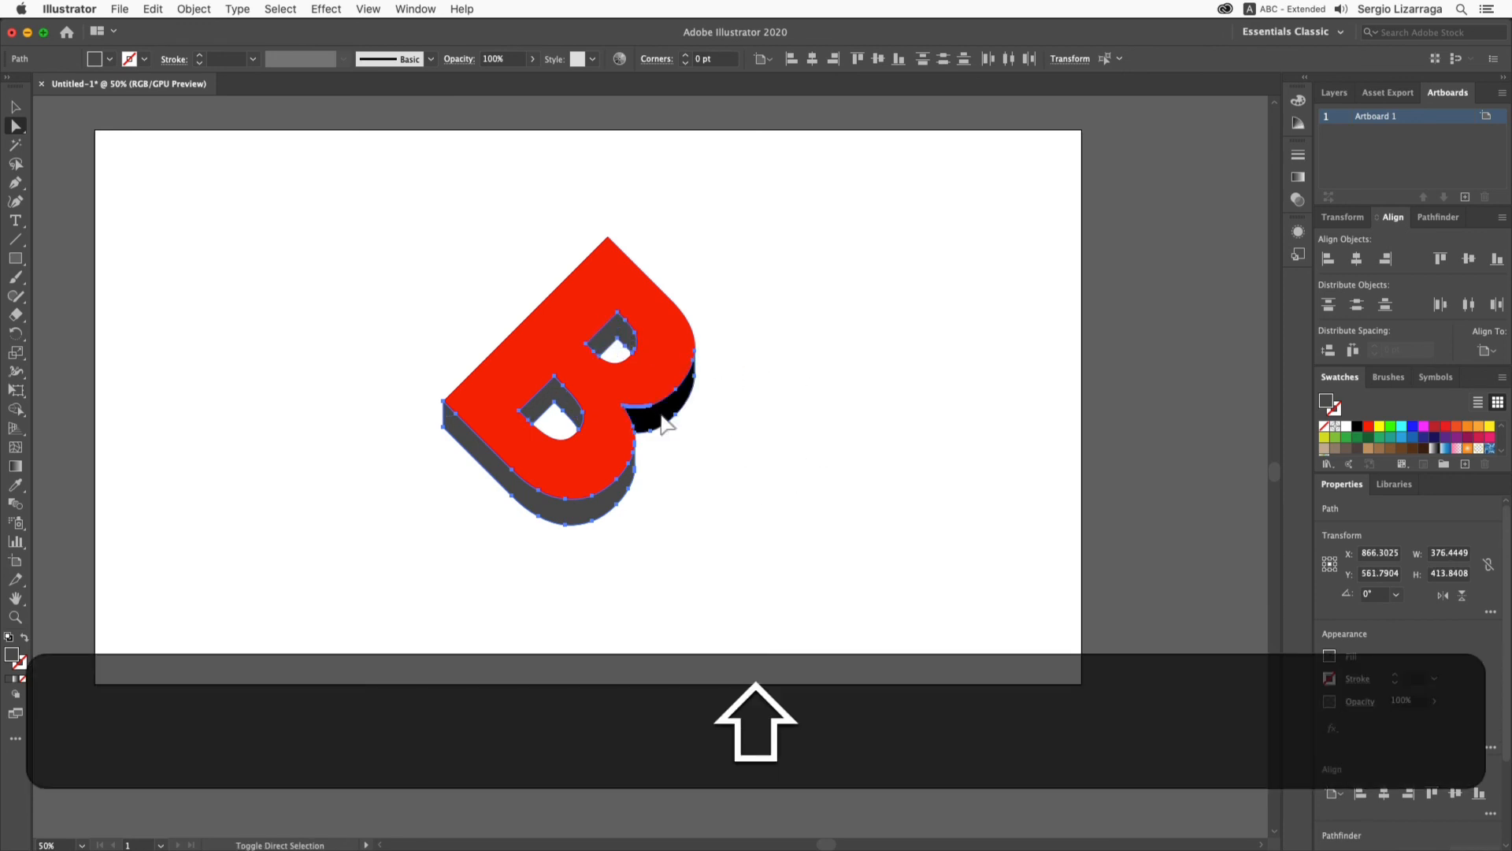
left_click(1355, 427)
left_click(864, 531)
- Move the red B off the shadow to about X 1603 pt, Y 486 pt
key("v")
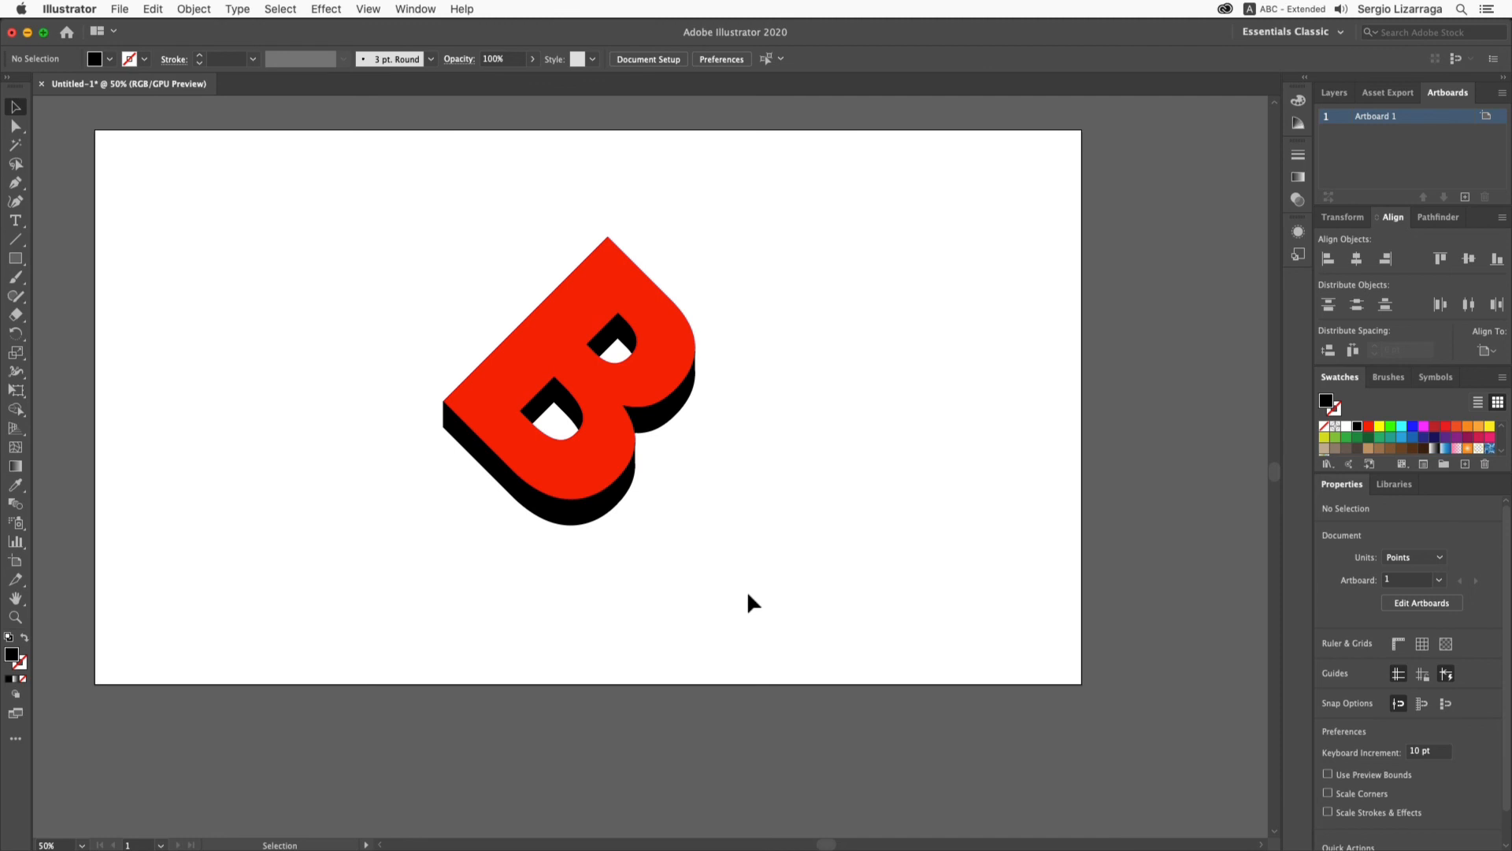
left_click_drag(594, 447, 969, 465)
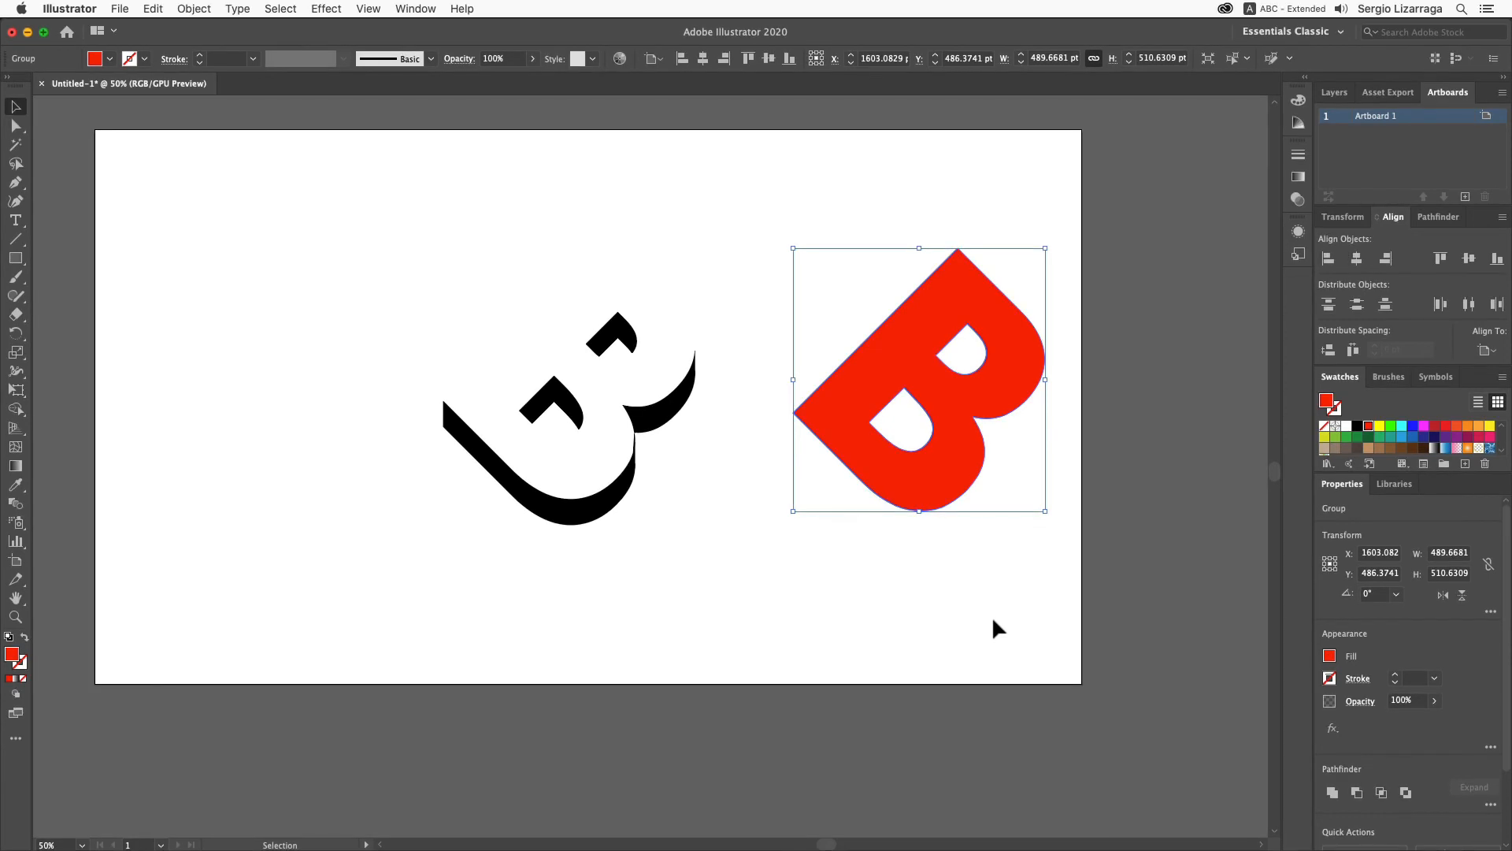
key("super")
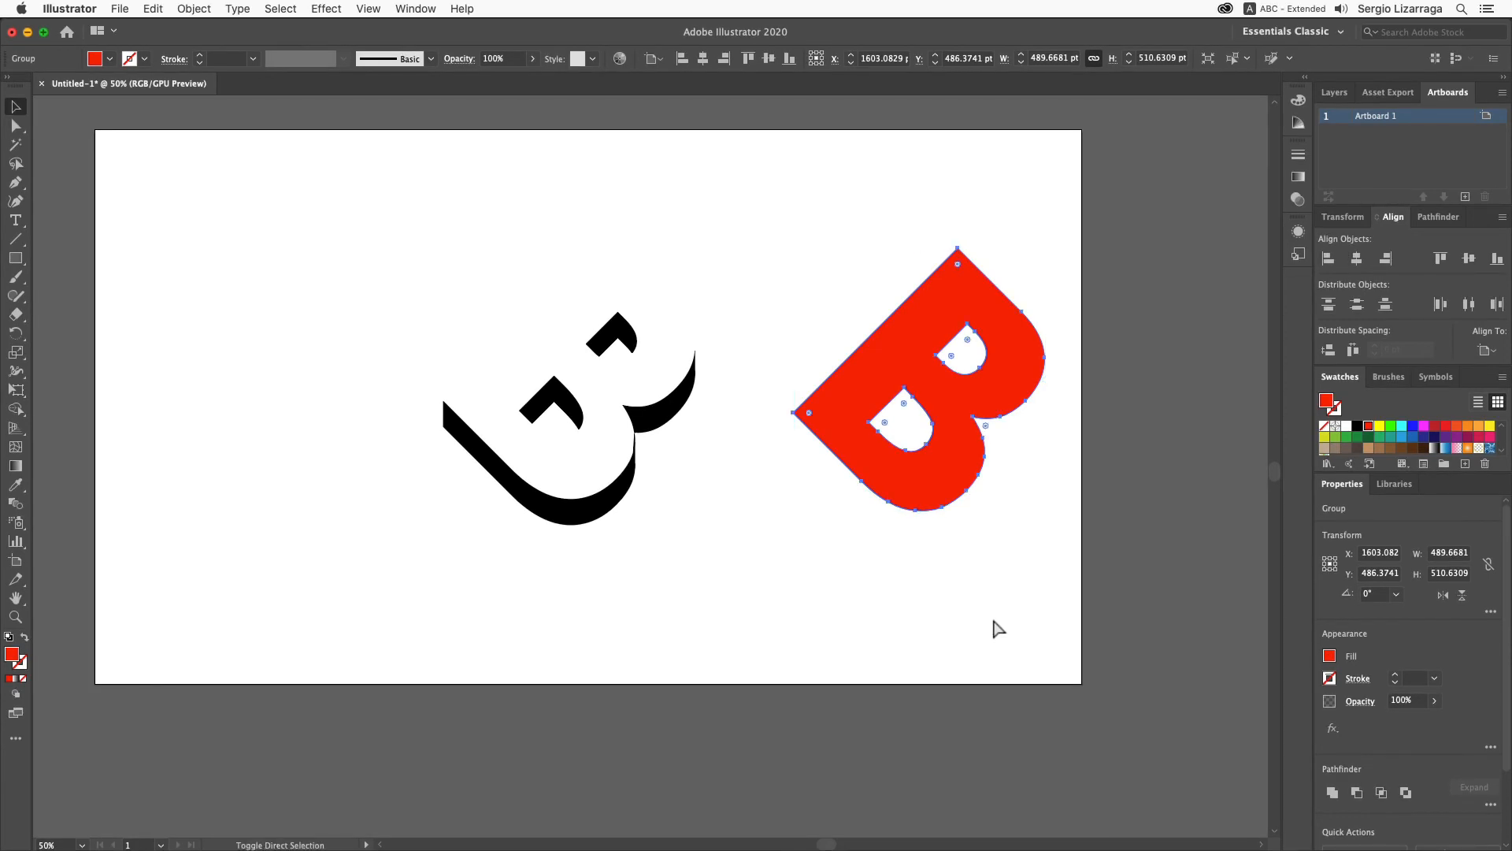